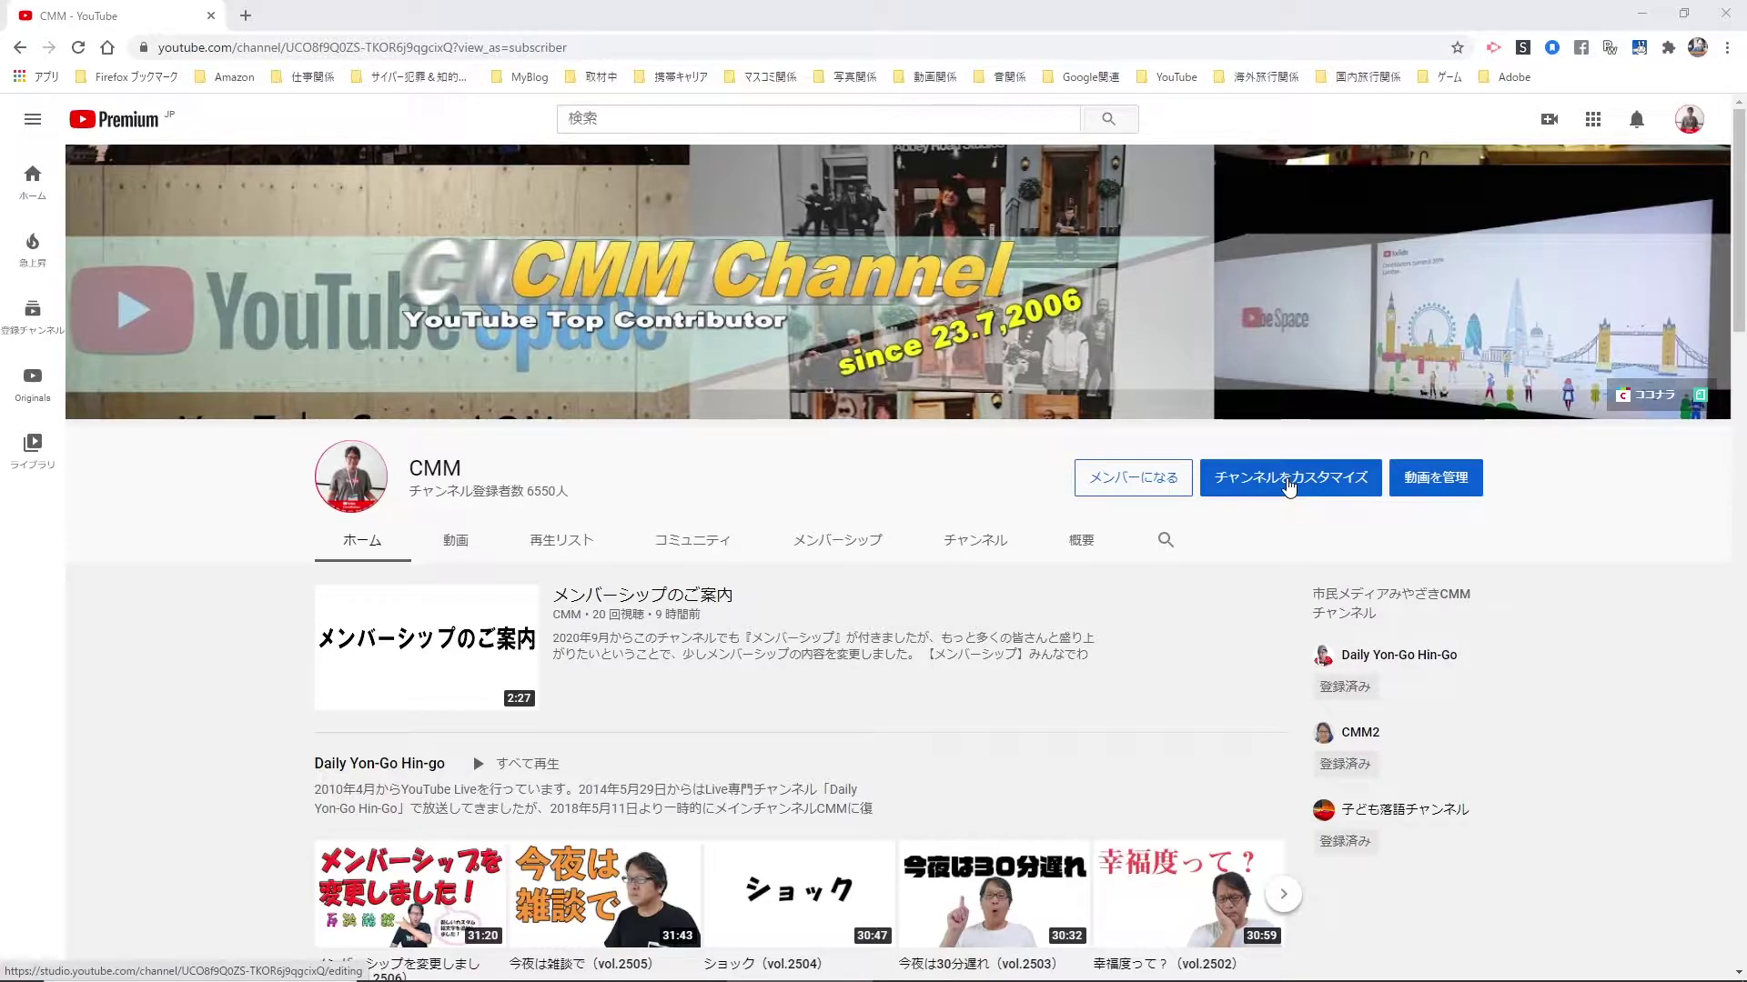
Open the CMM channel's customization page and check the options available for both spotlight videos.
left_click(1290, 487)
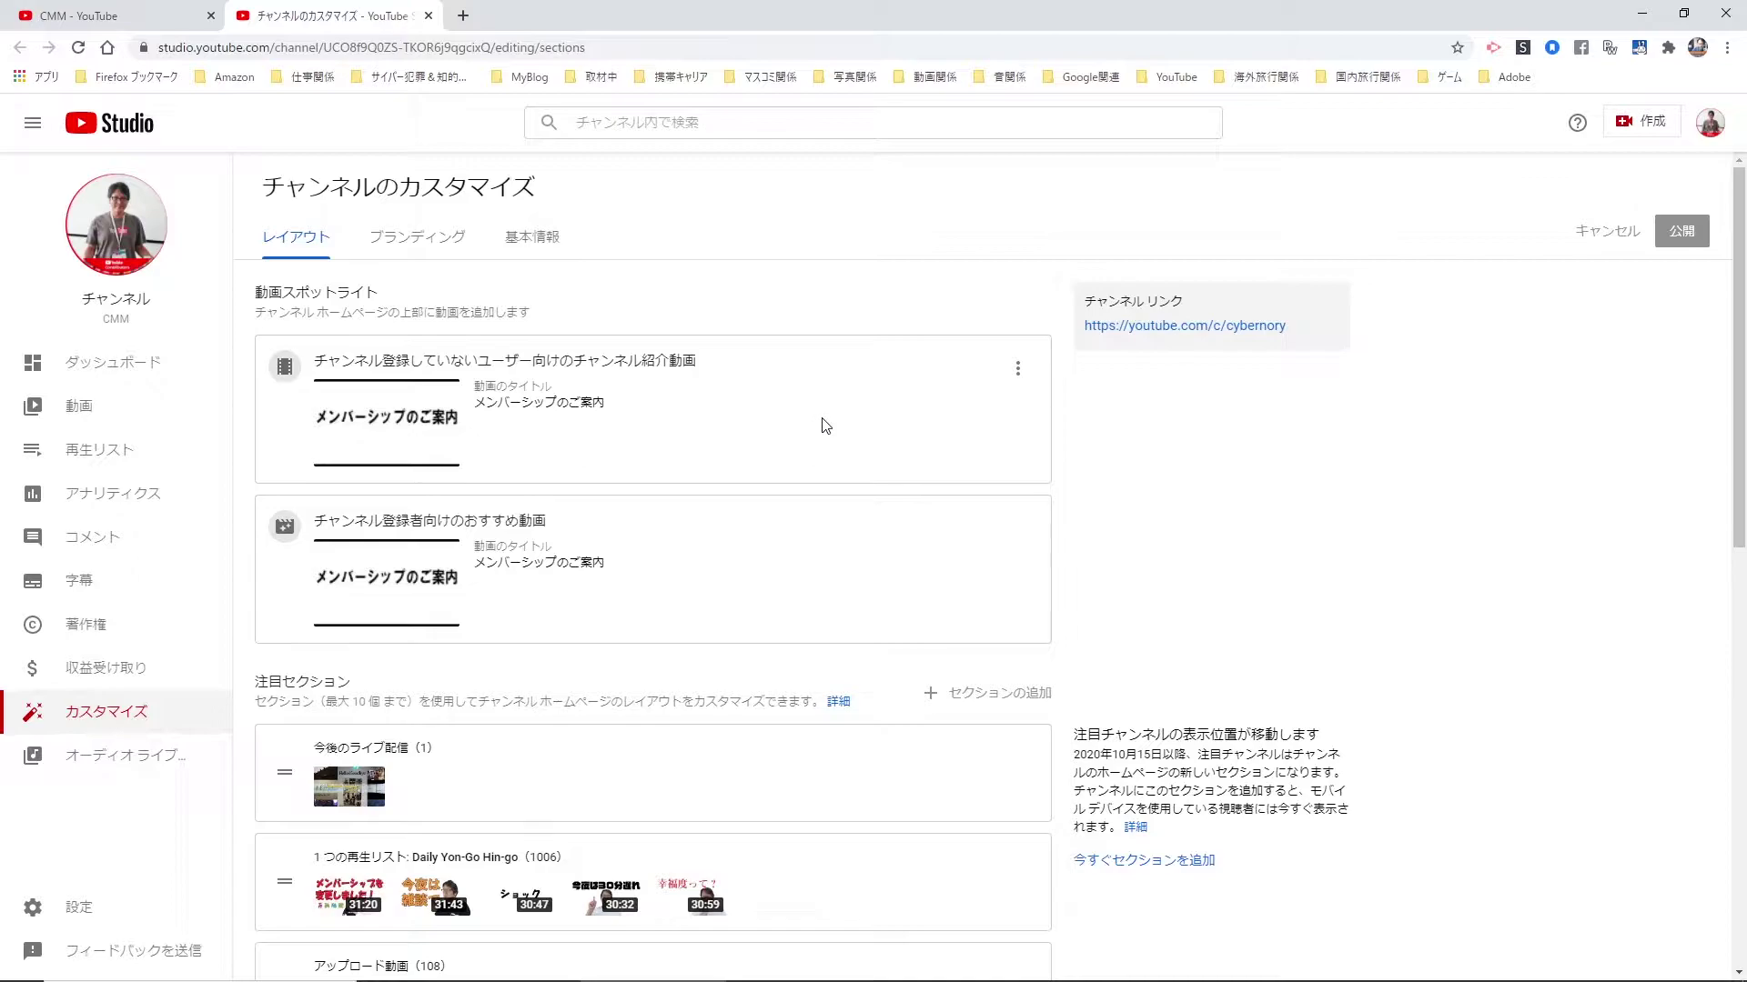
left_click(1017, 370)
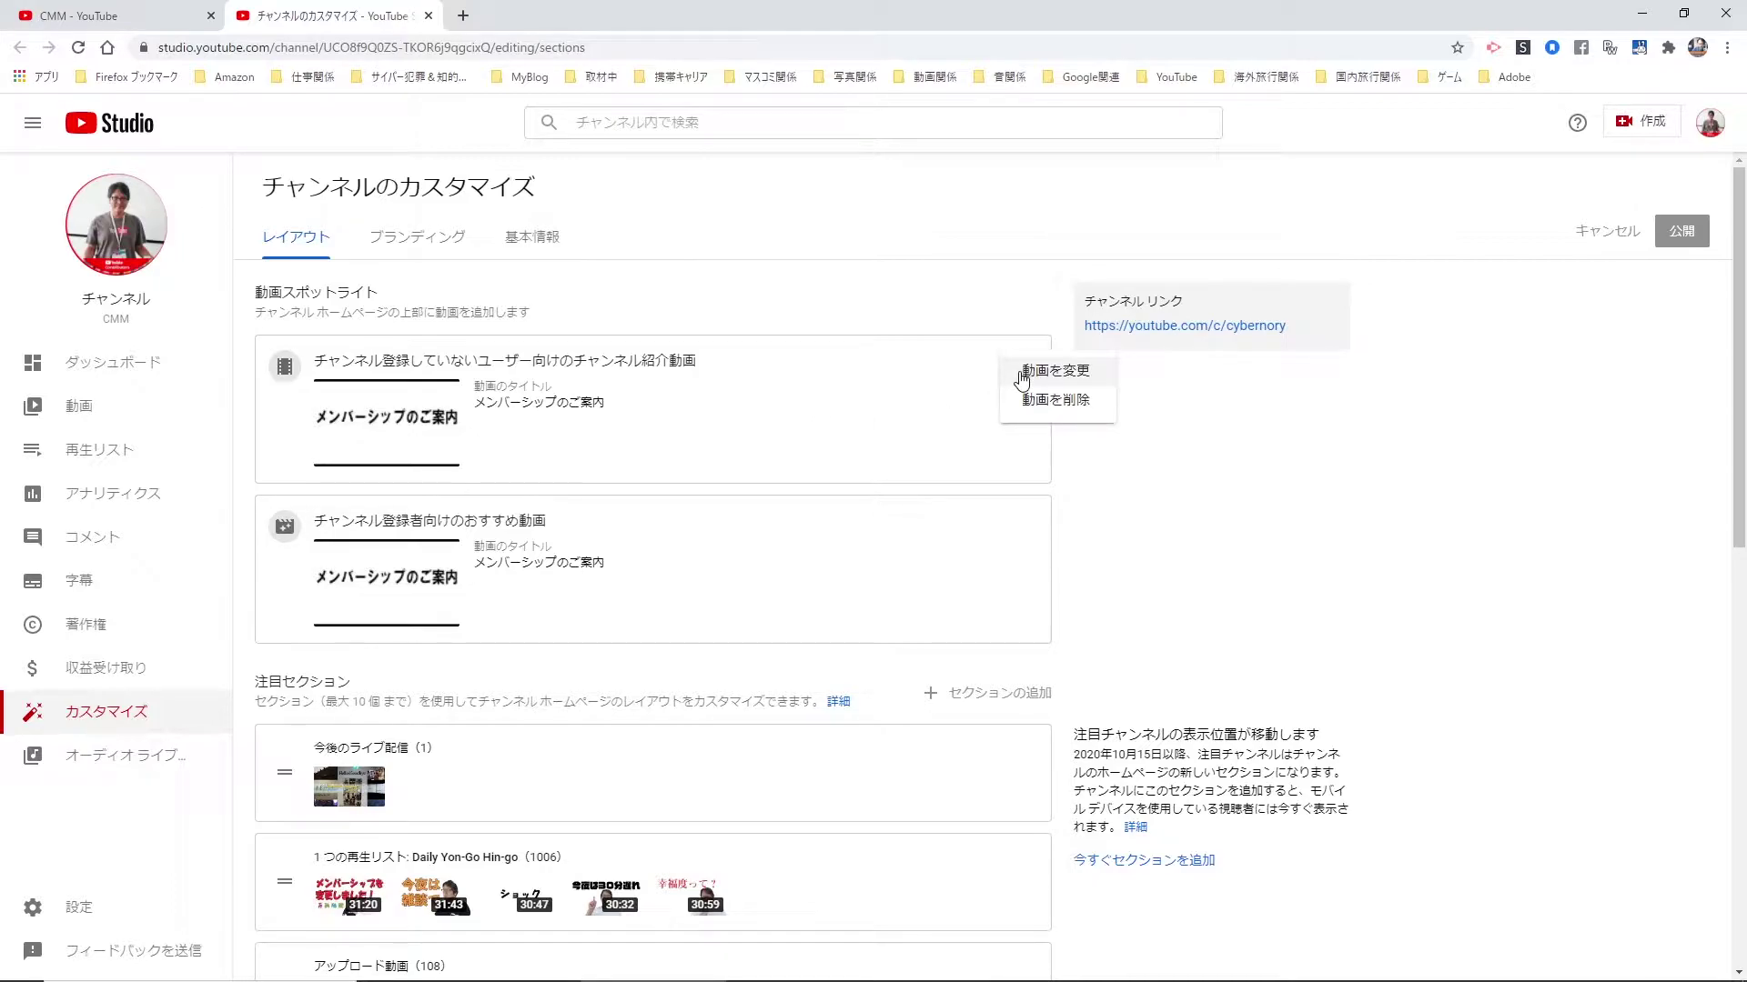
left_click(1108, 502)
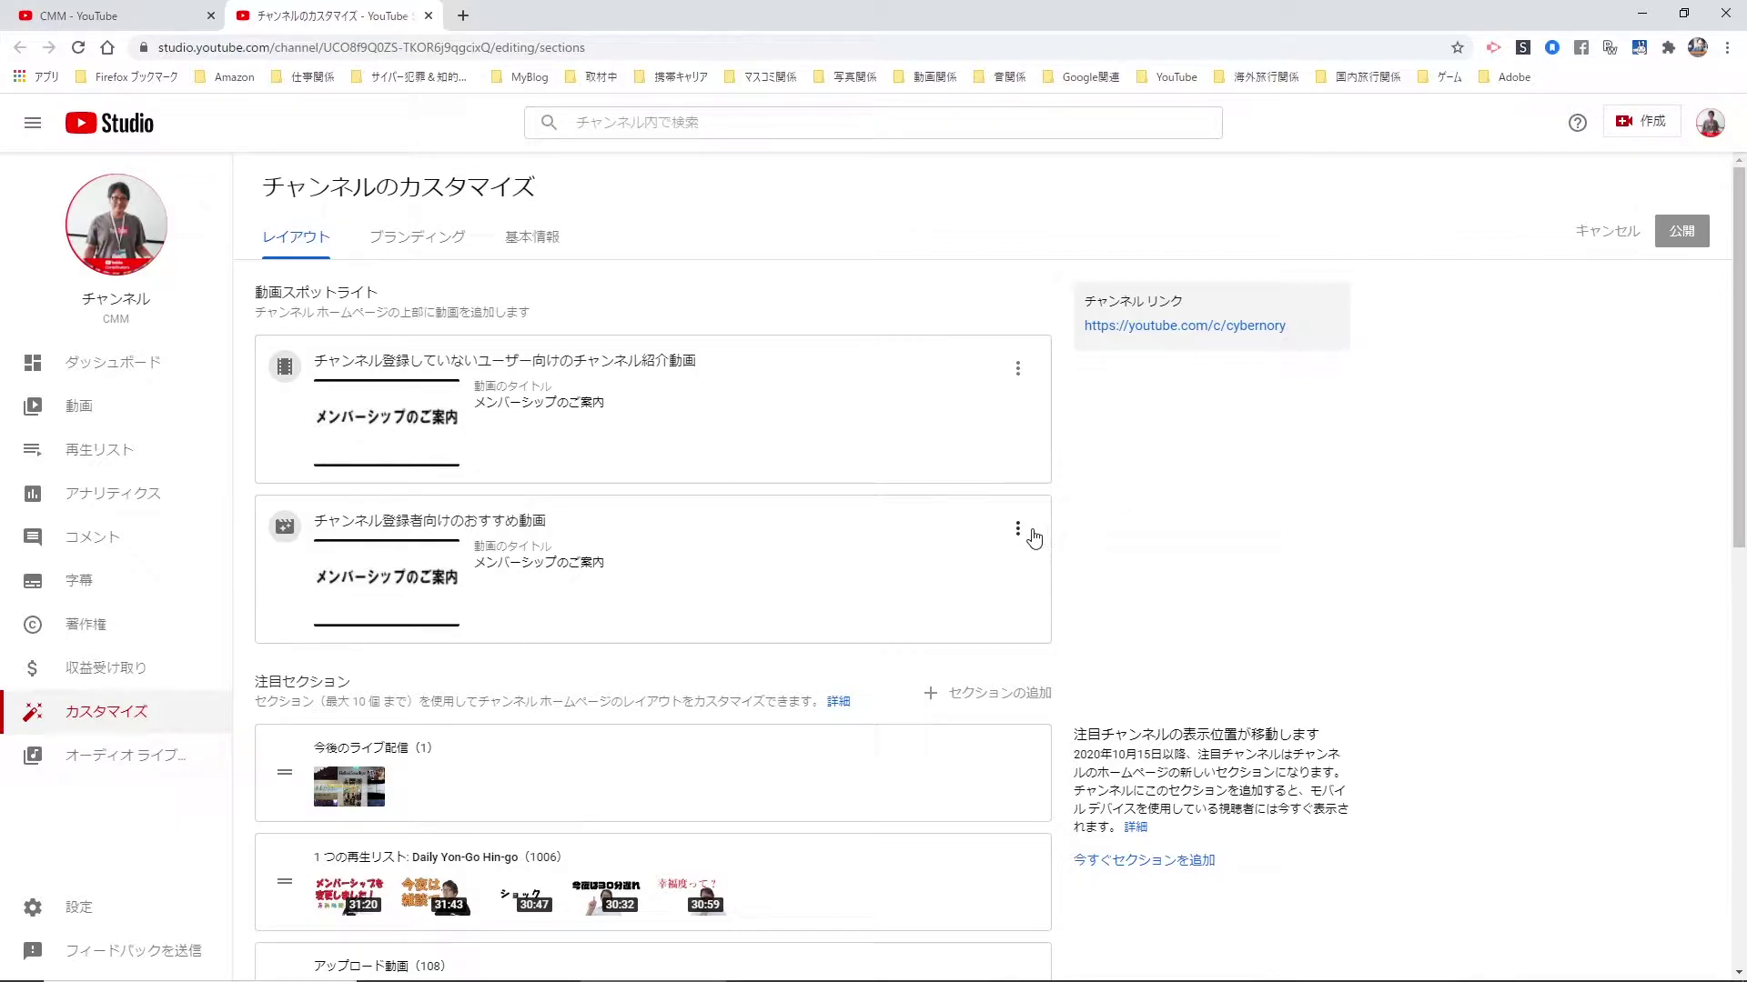
left_click(1019, 533)
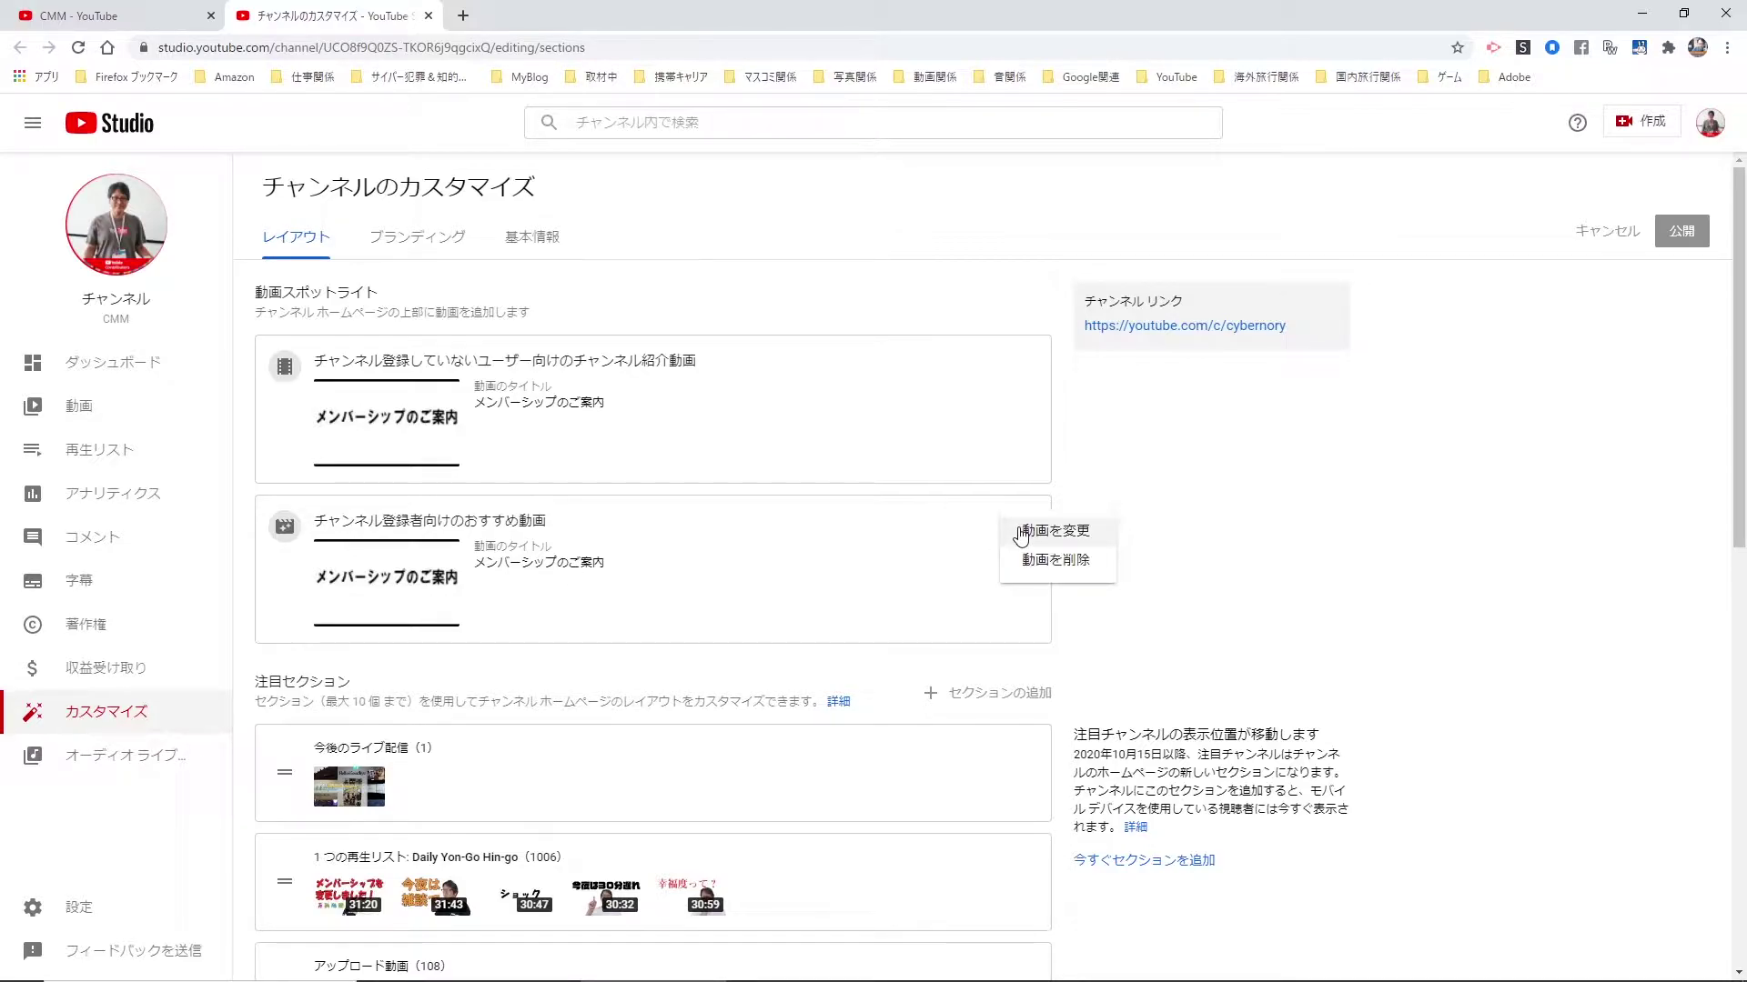
left_click(1245, 539)
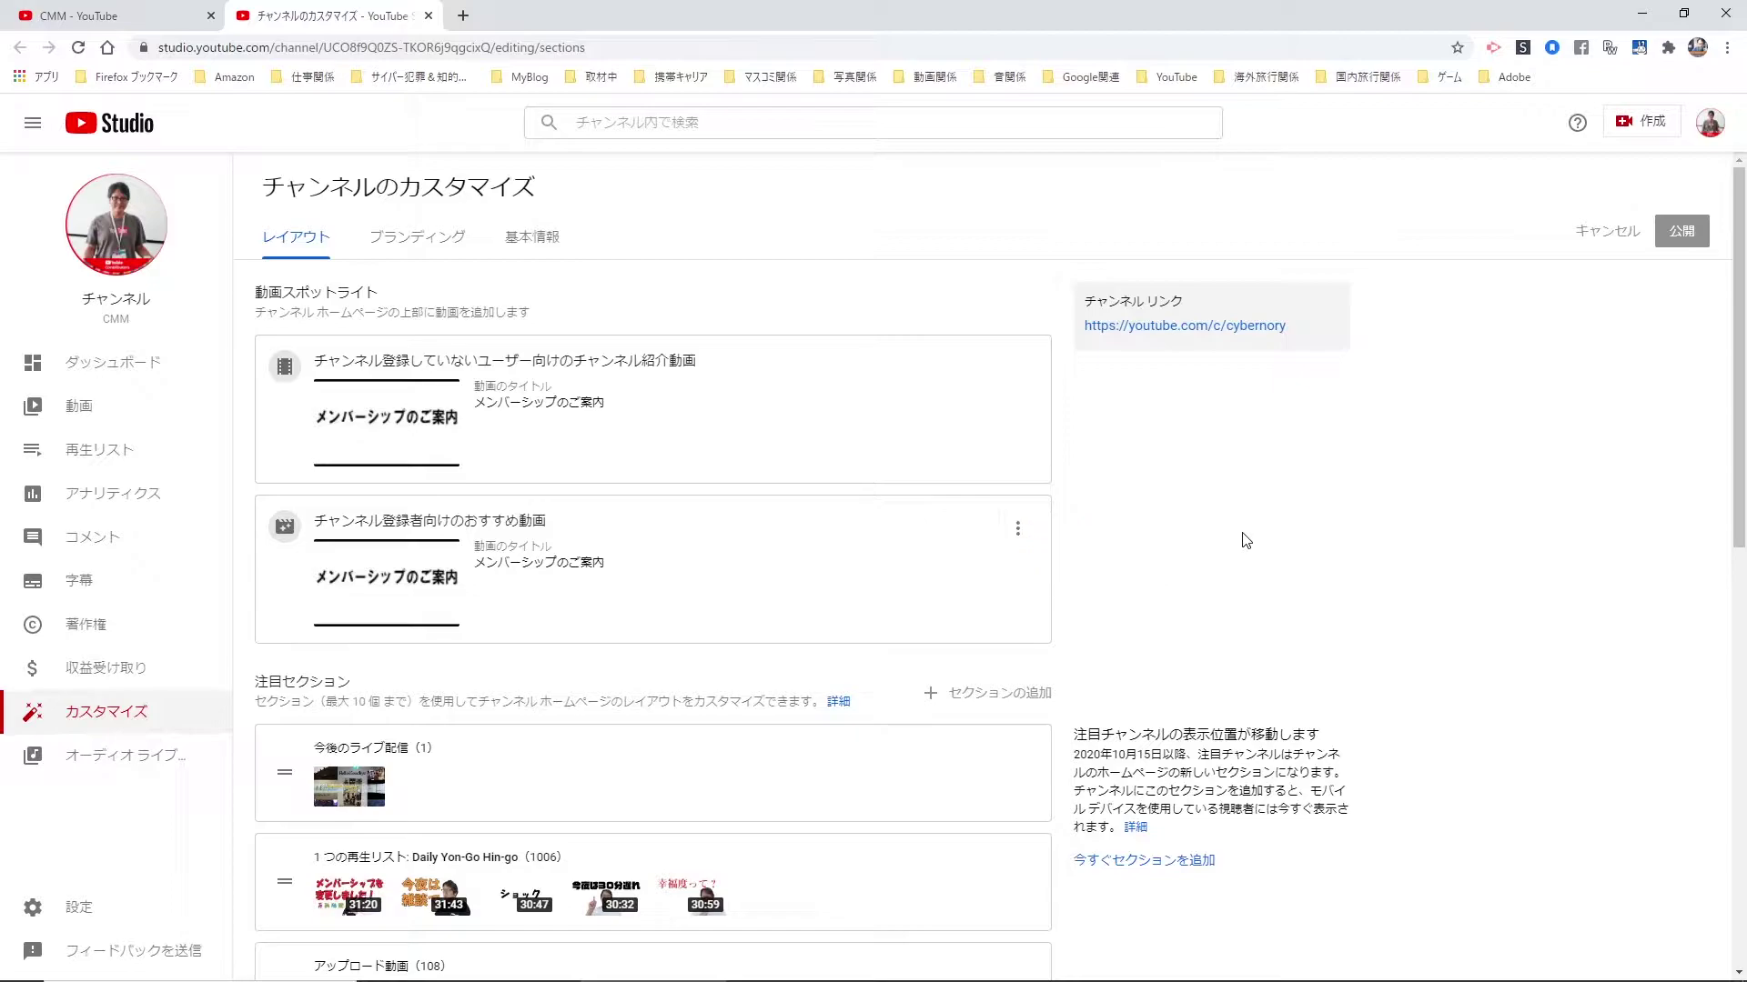
Look through the featured sections and try to reorder the 今後のライブ配信 section.
scroll(1247, 539, "down", 3)
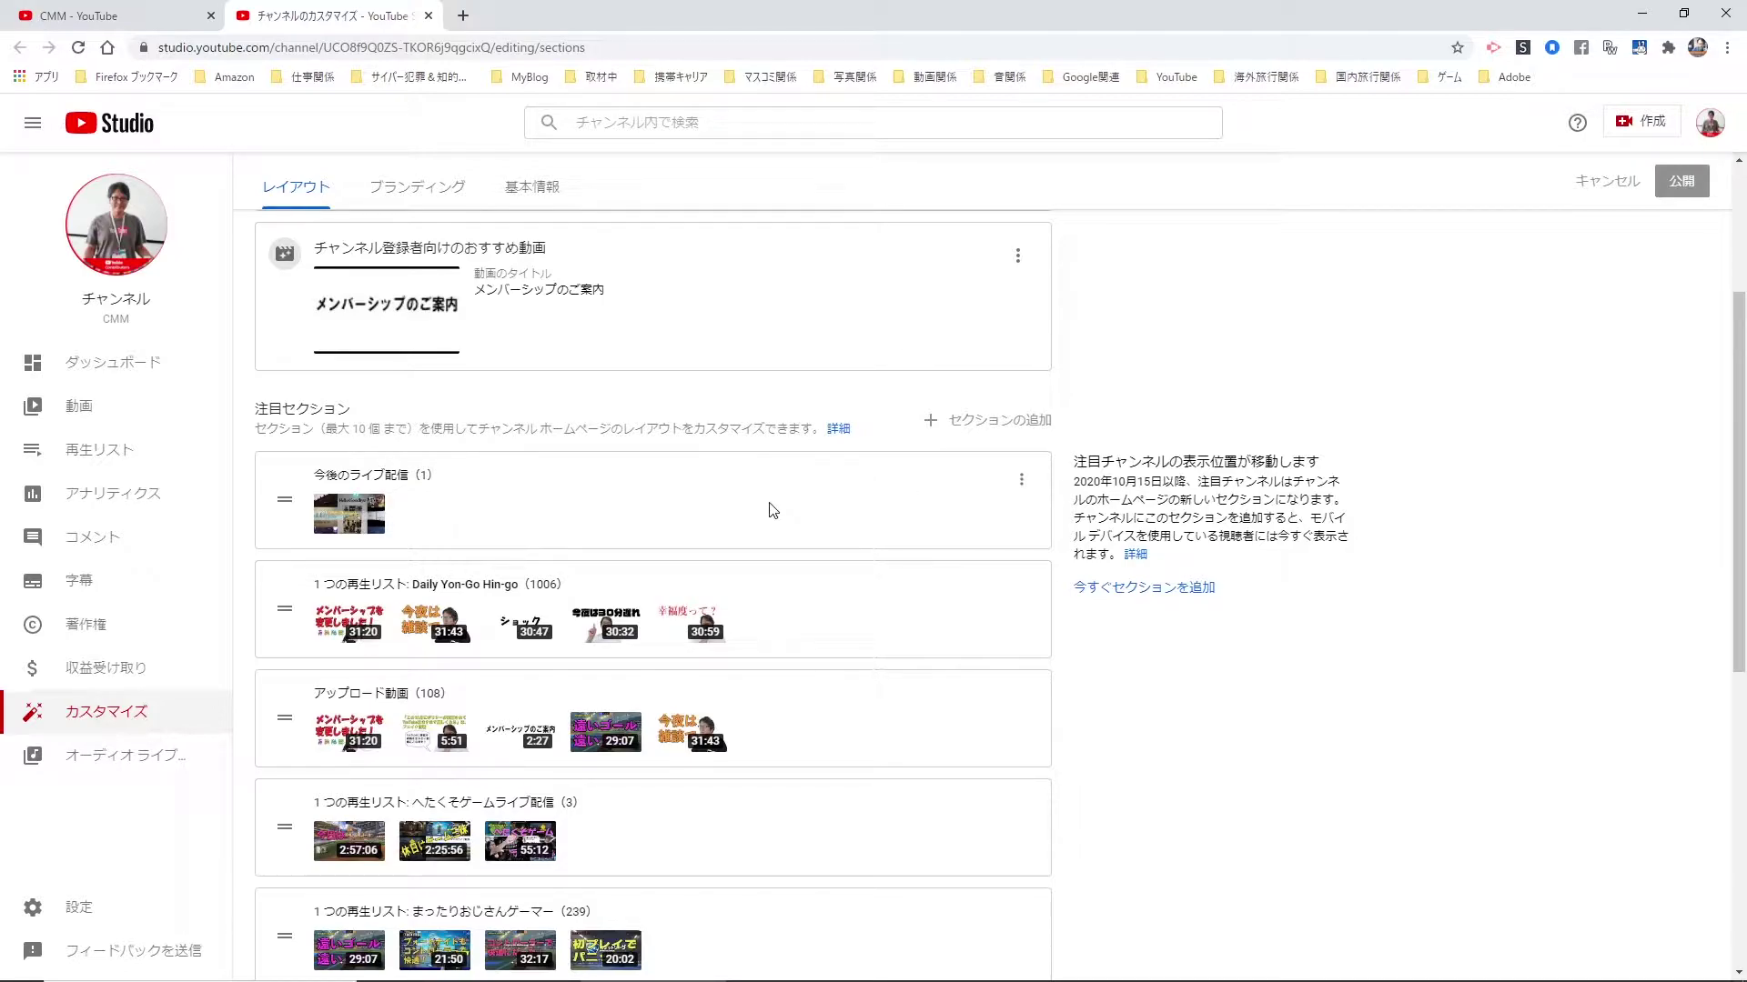
scroll(769, 509, "down", 7)
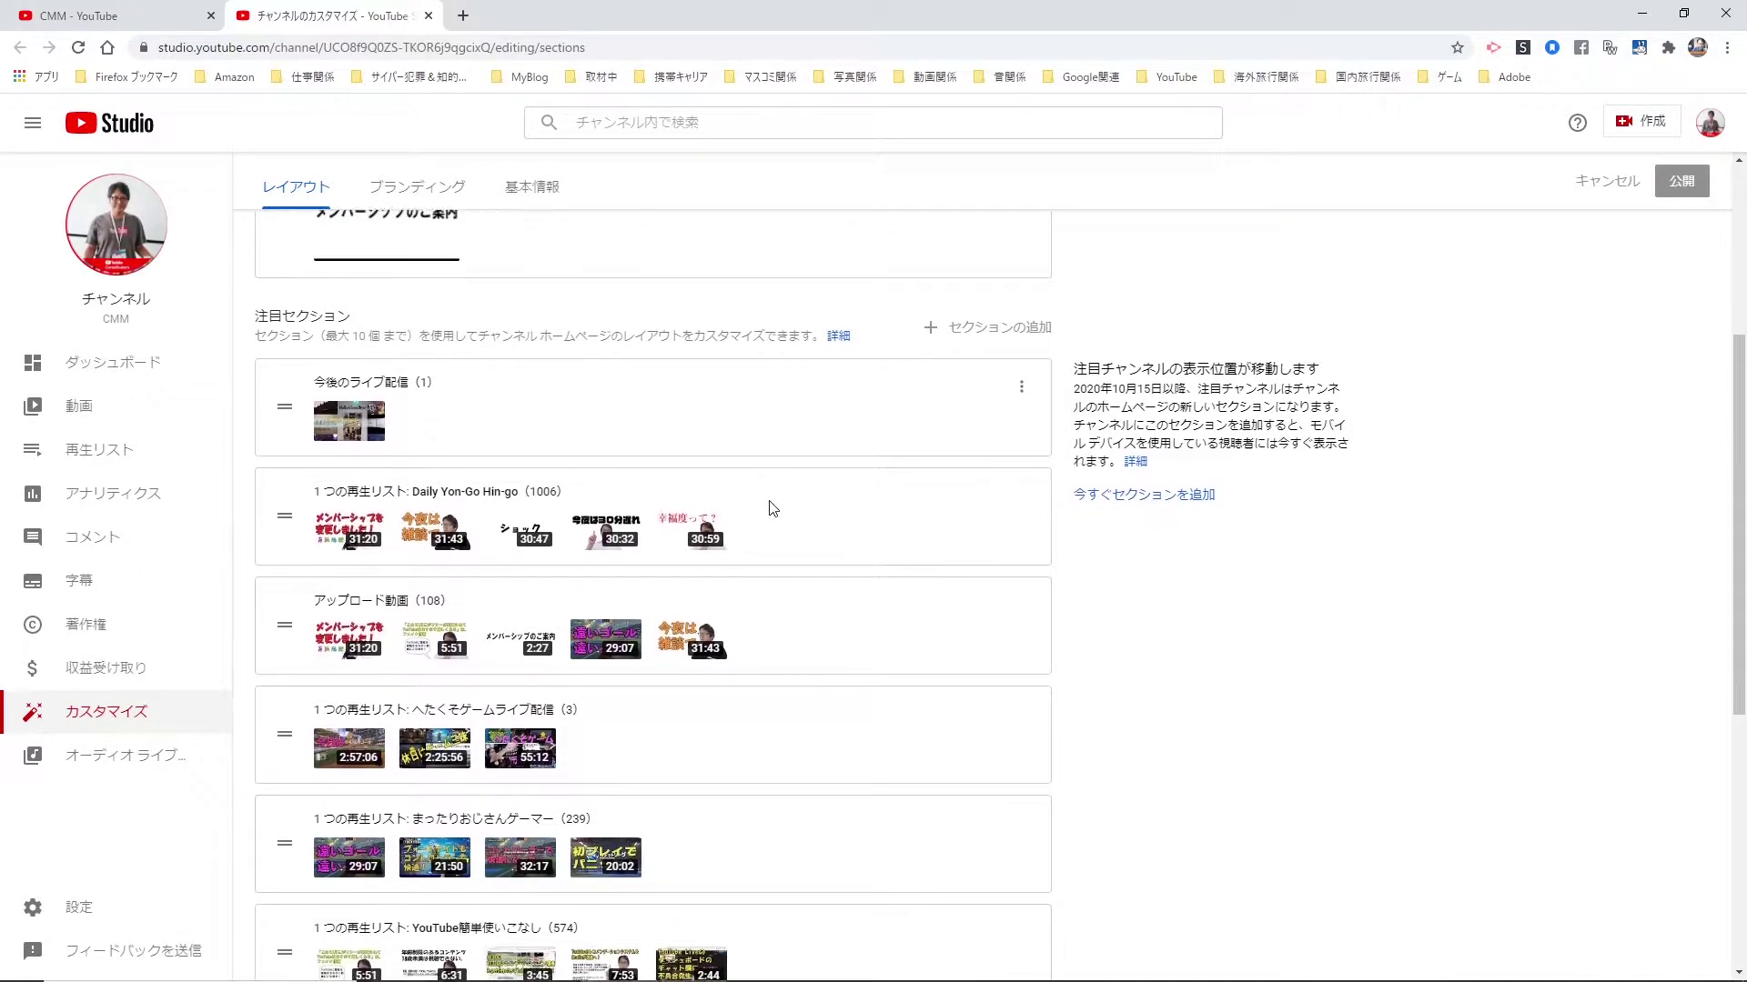
scroll(771, 509, "up", 7)
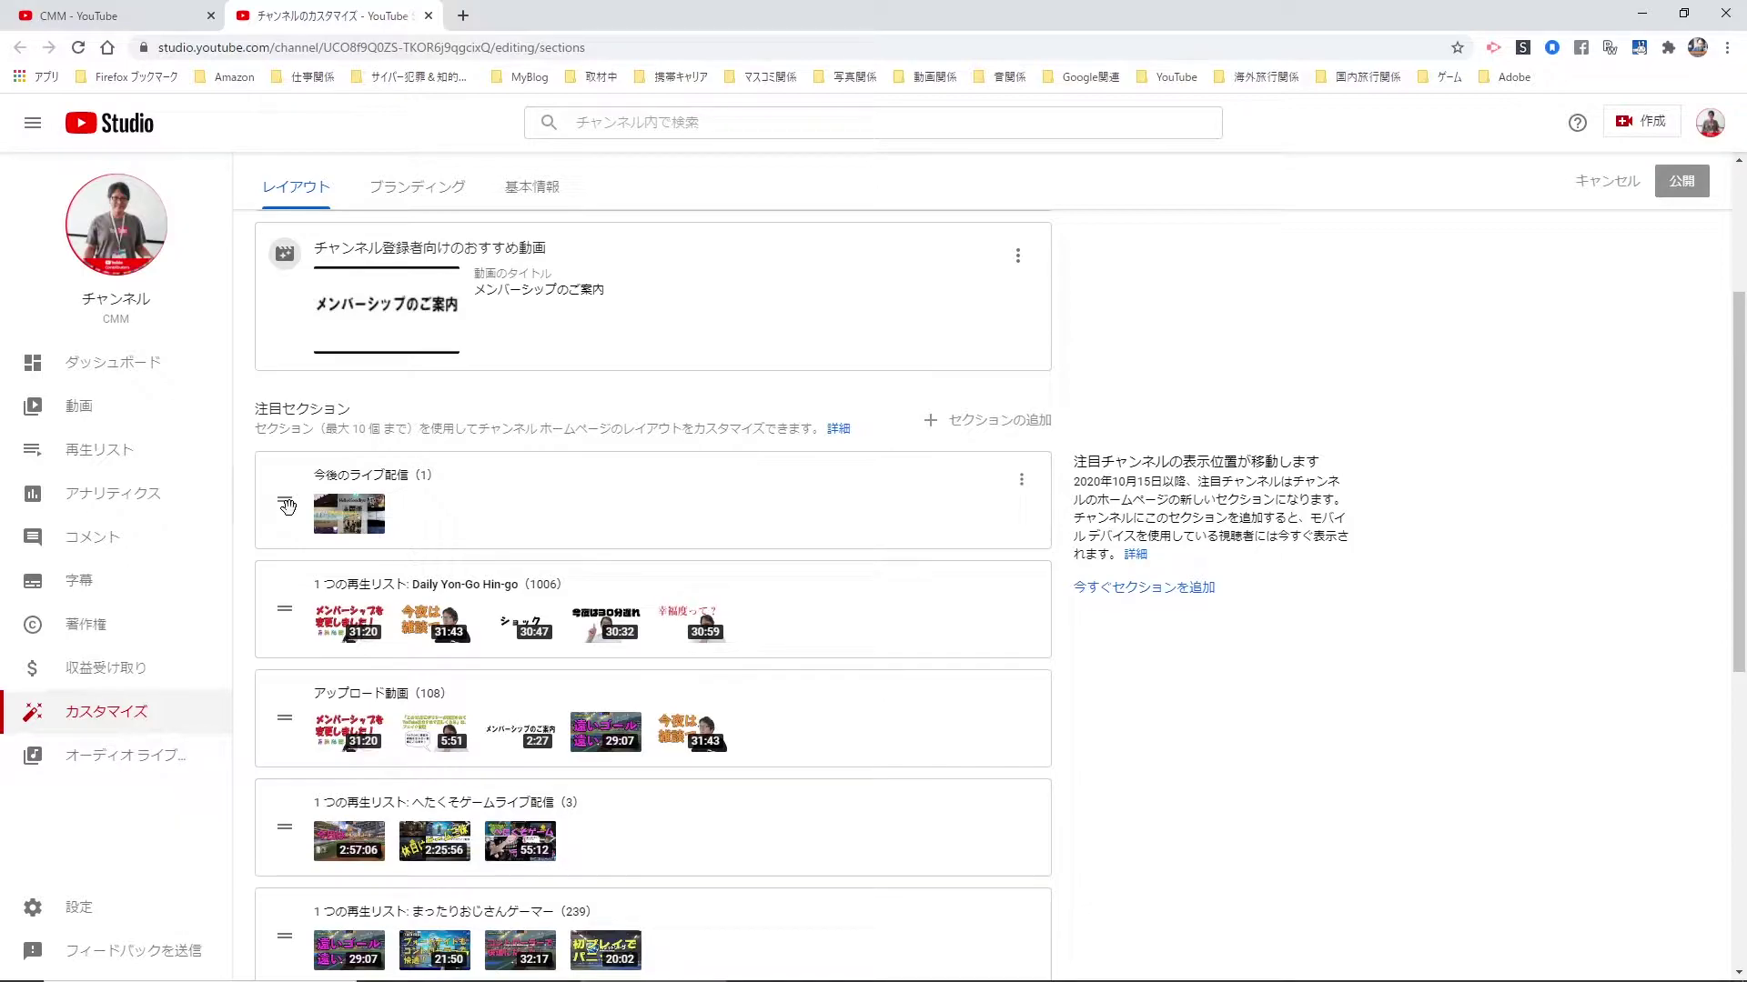
left_click_drag(285, 507, 284, 464)
Delete the JR日南線鉄道応援隊 隊員番号378 playlist section at the end of the featured sections.
scroll(1033, 705, "down", 3)
scroll(1034, 705, "down", 5)
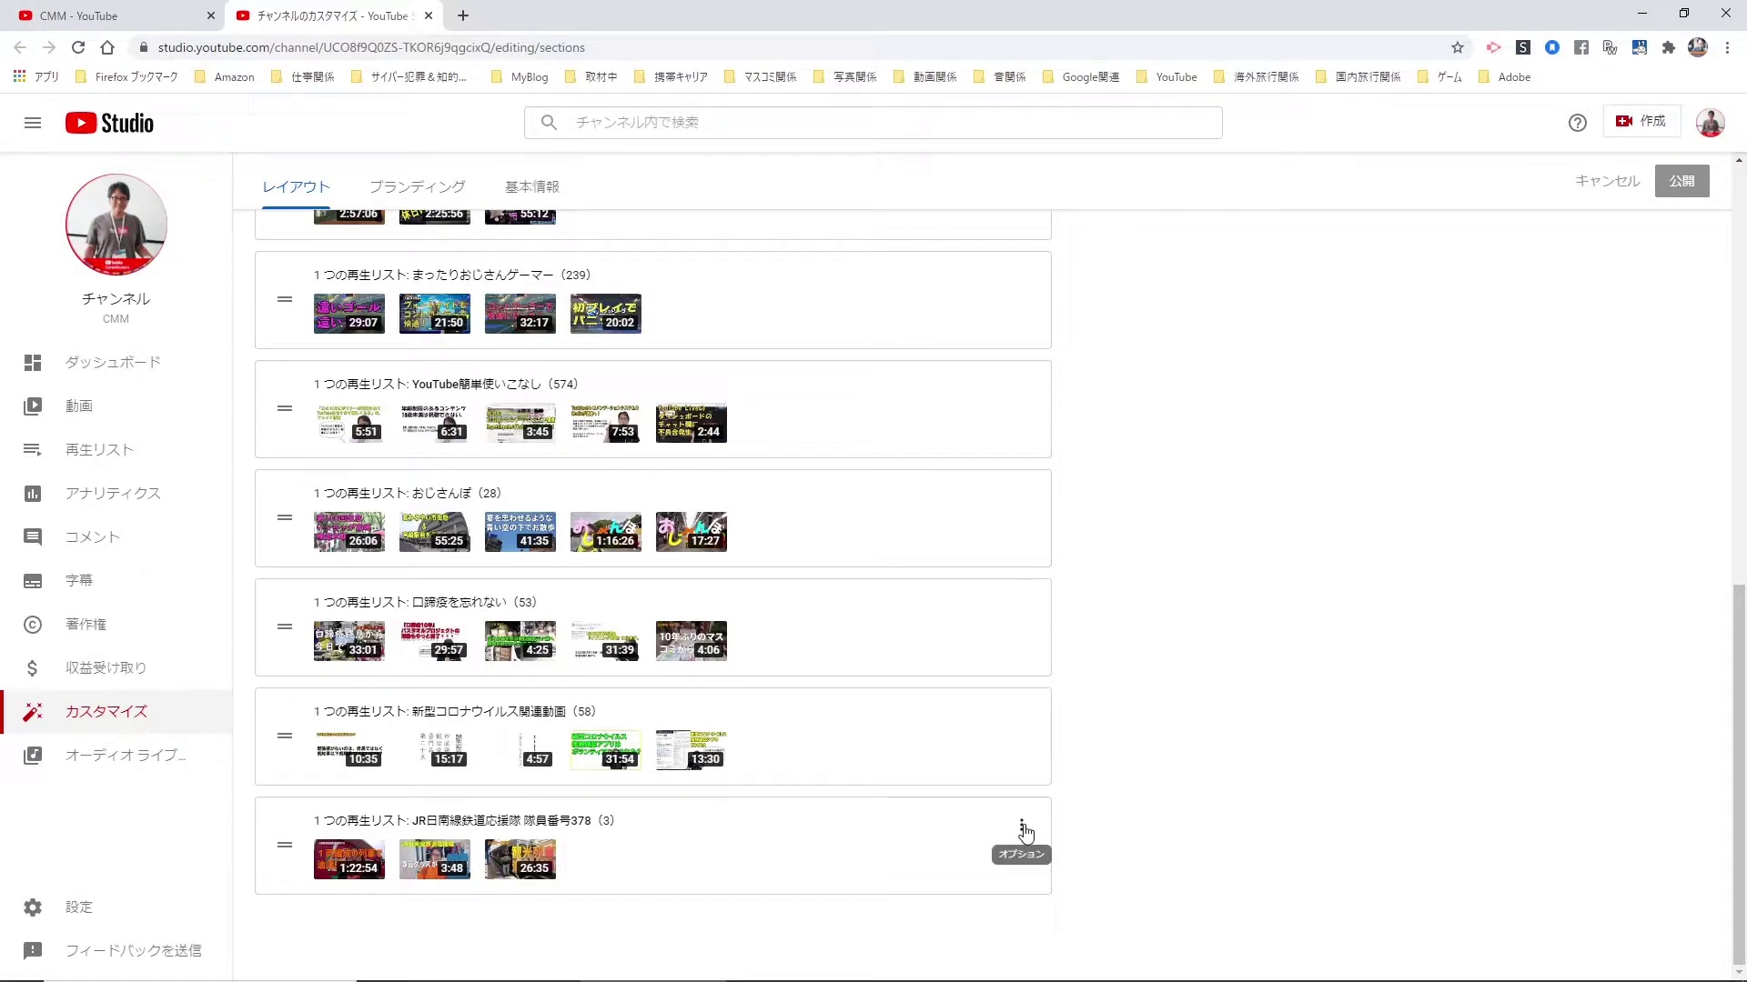
left_click(1023, 830)
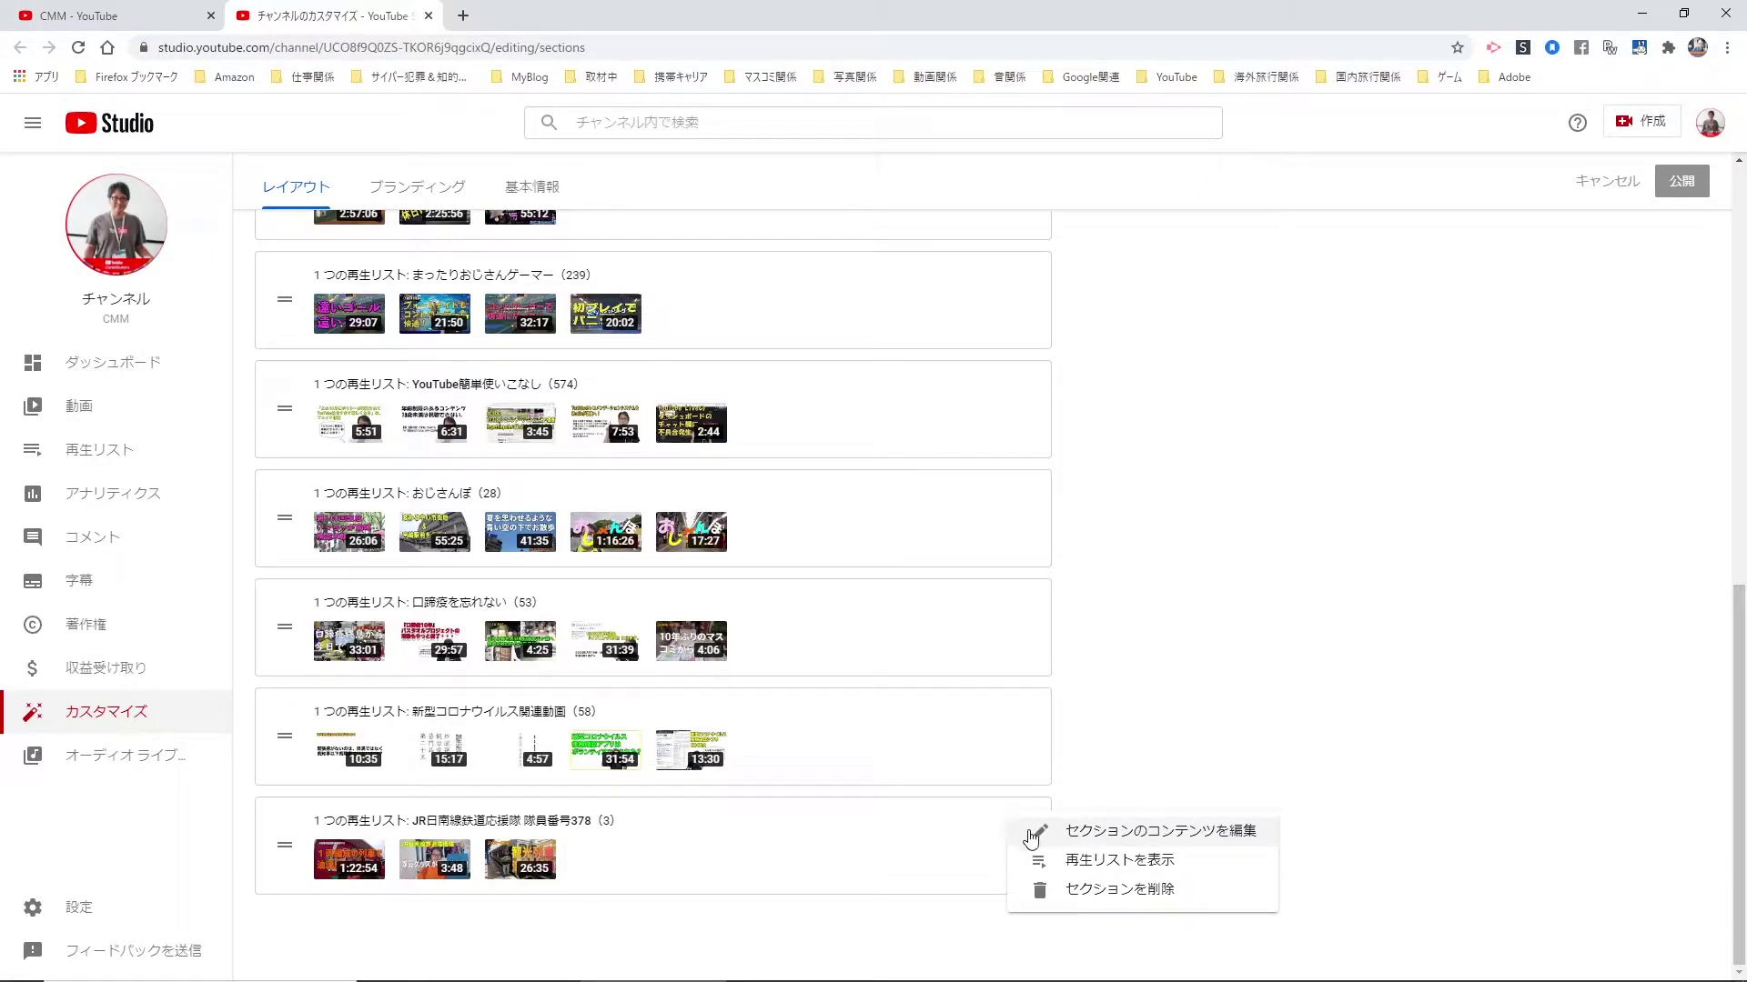
left_click(1155, 891)
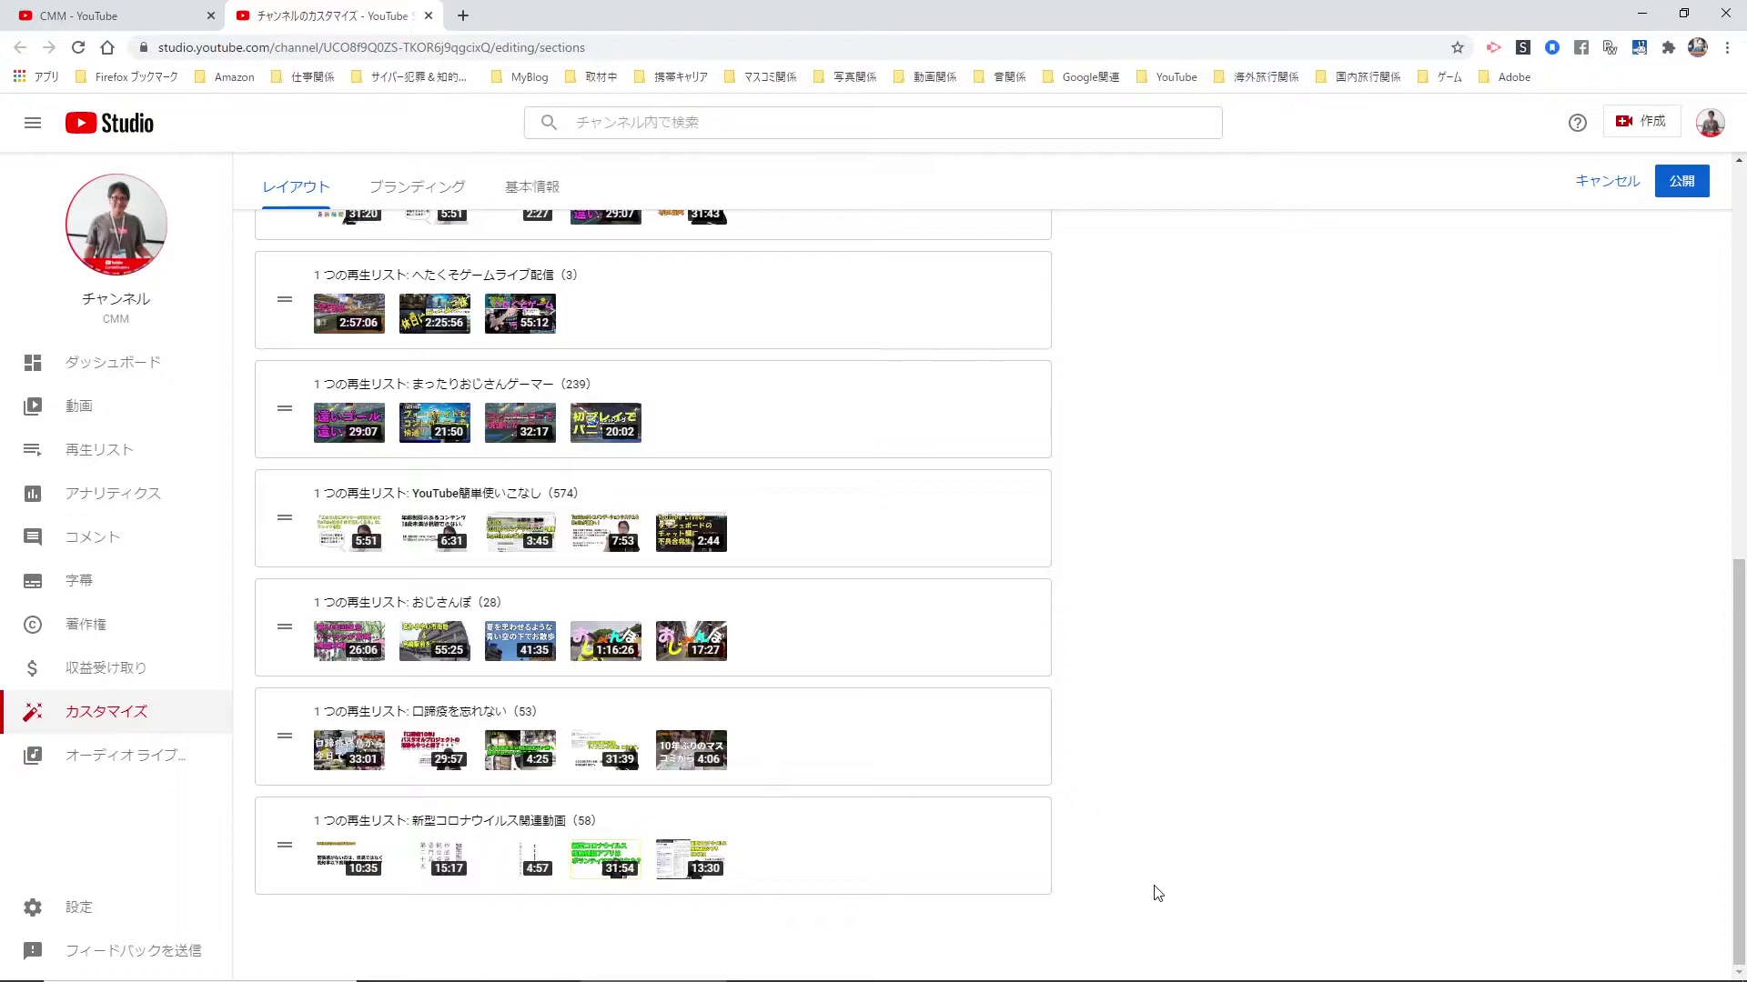
Add a single-playlist (1 つの再生リスト) section using the JR日南線鉄道応援隊 隊員番号378 playlist.
scroll(1183, 591, "up", 4)
scroll(1194, 449, "up", 5)
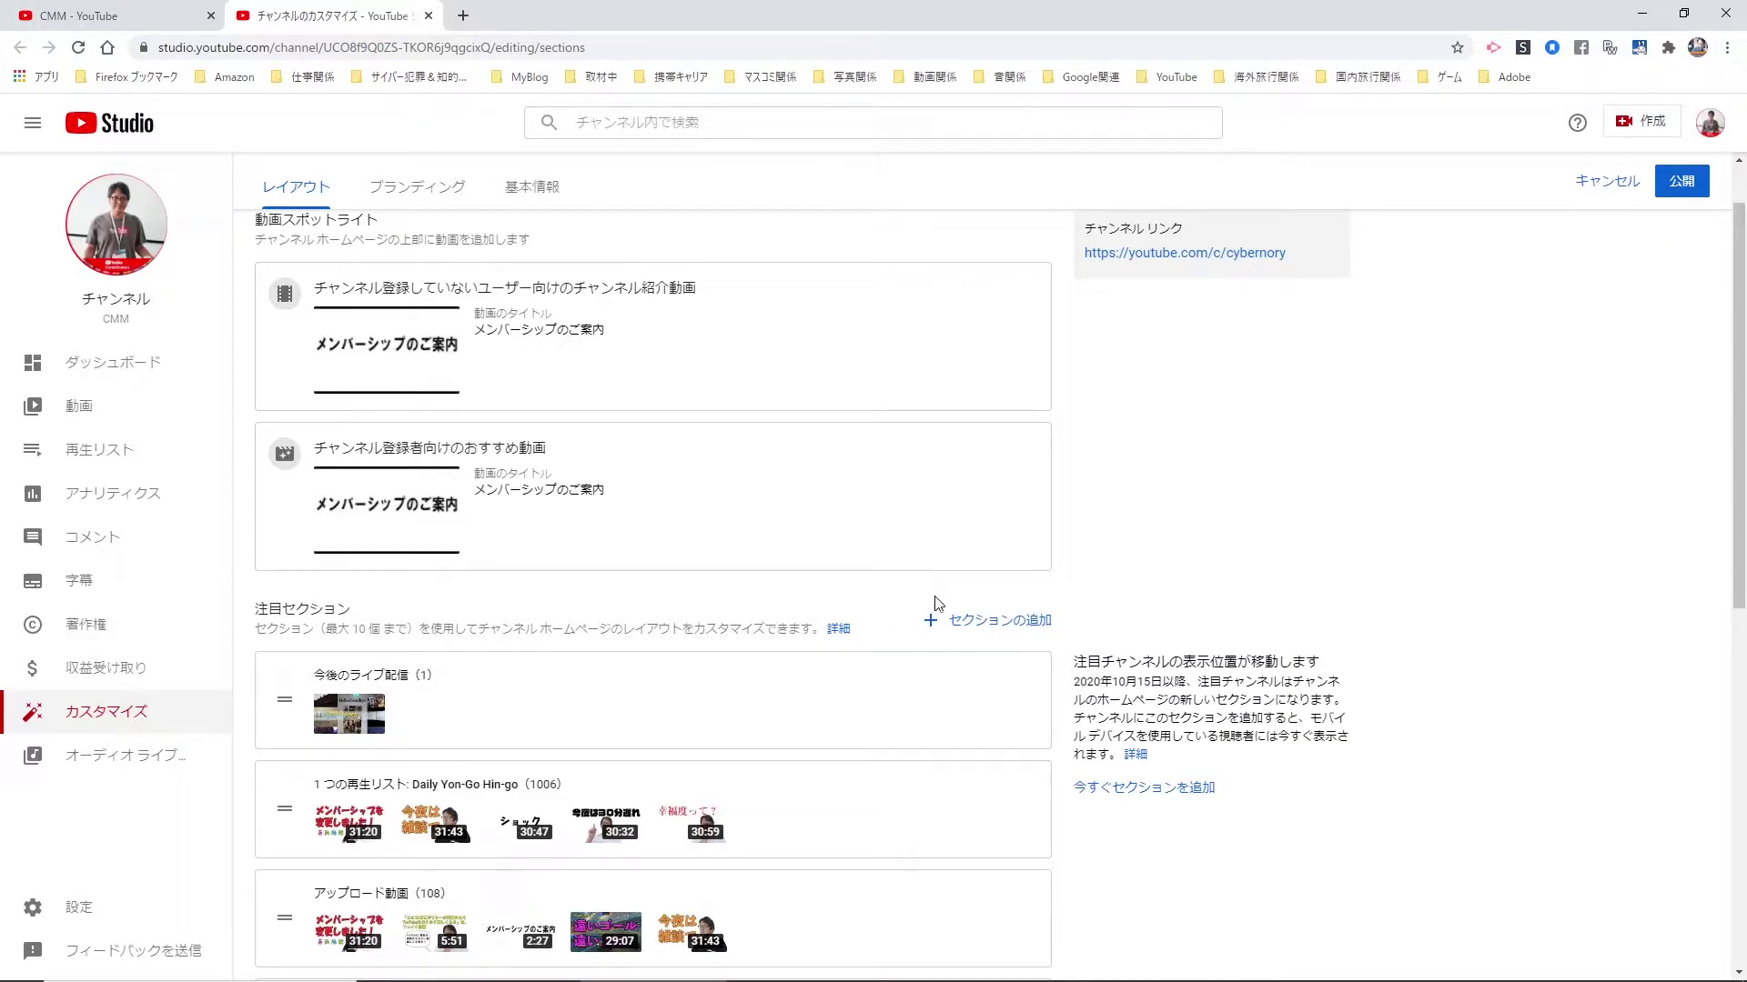
scroll(796, 641, "down", 8)
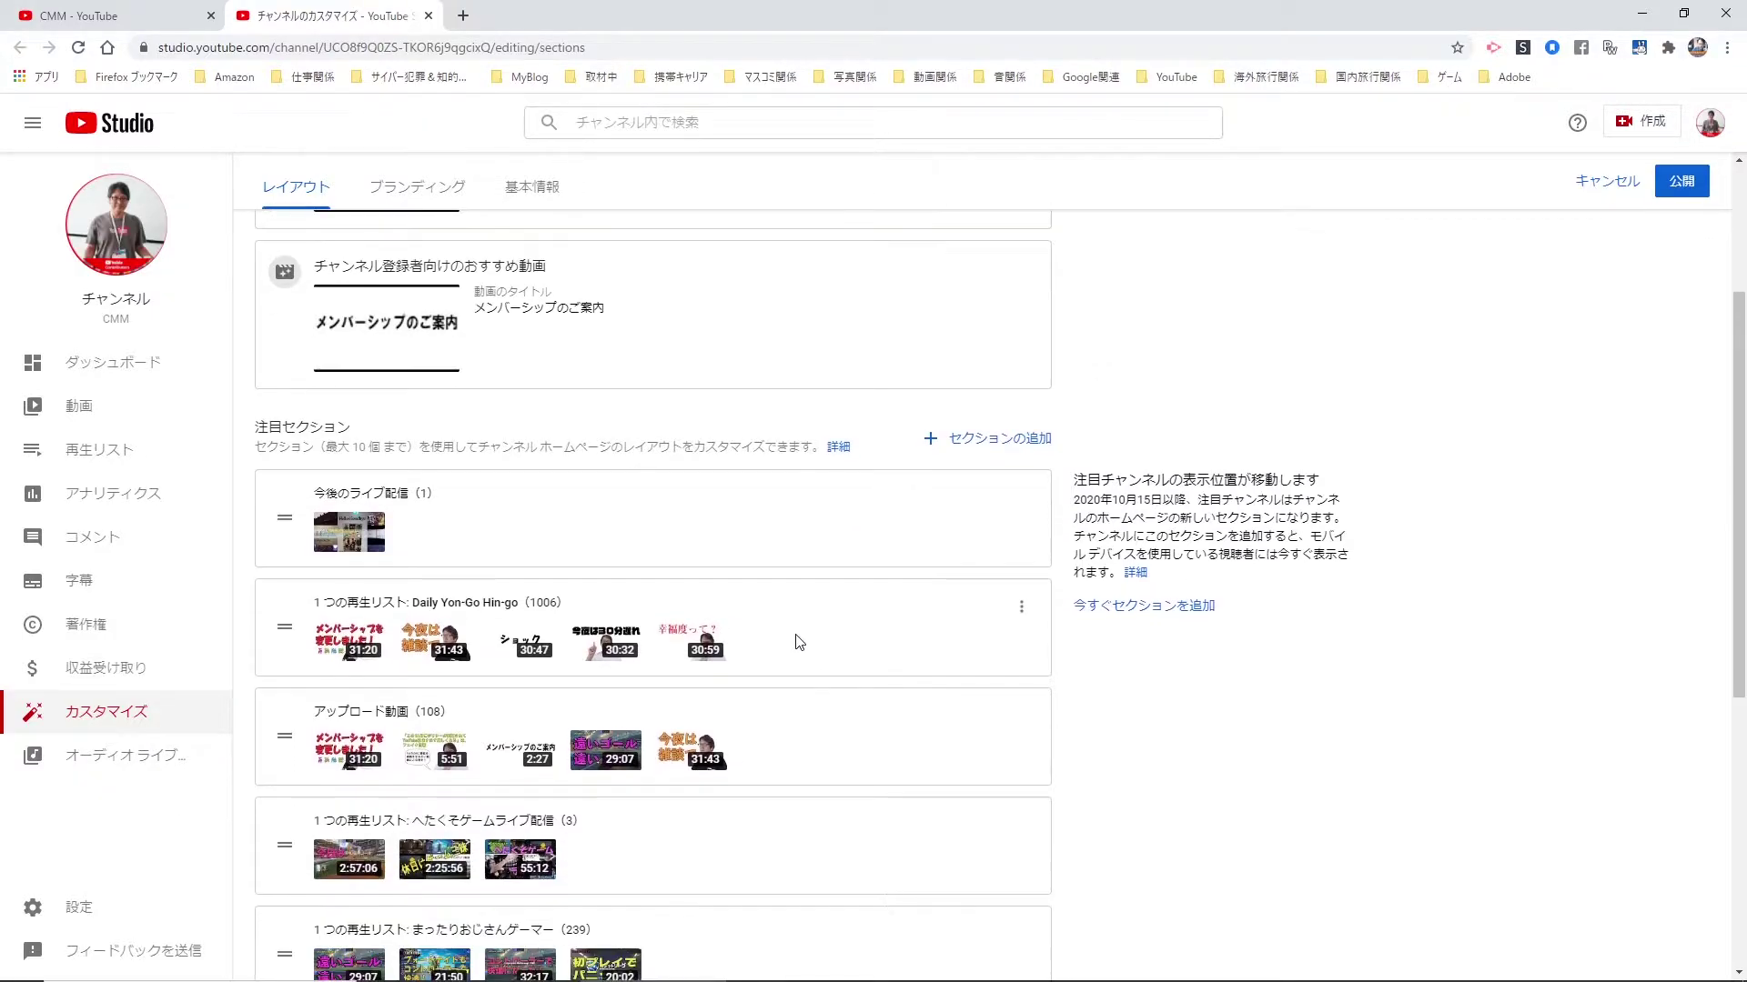
scroll(796, 641, "up", 10)
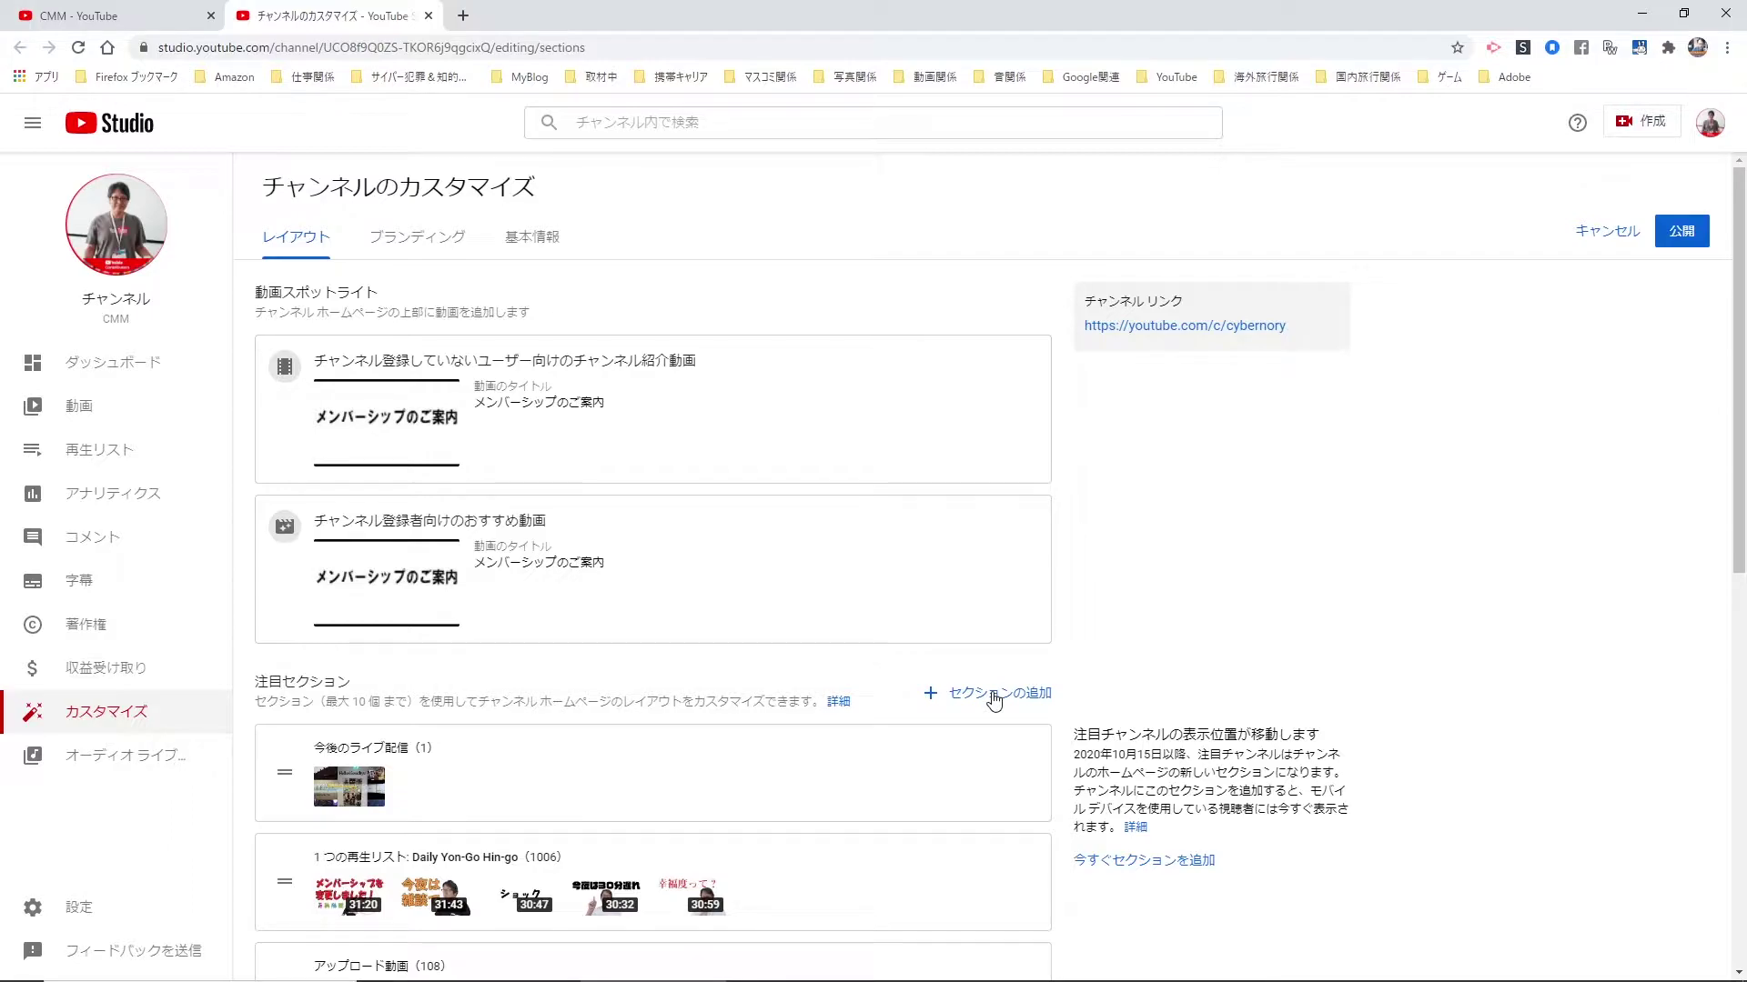
left_click(995, 700)
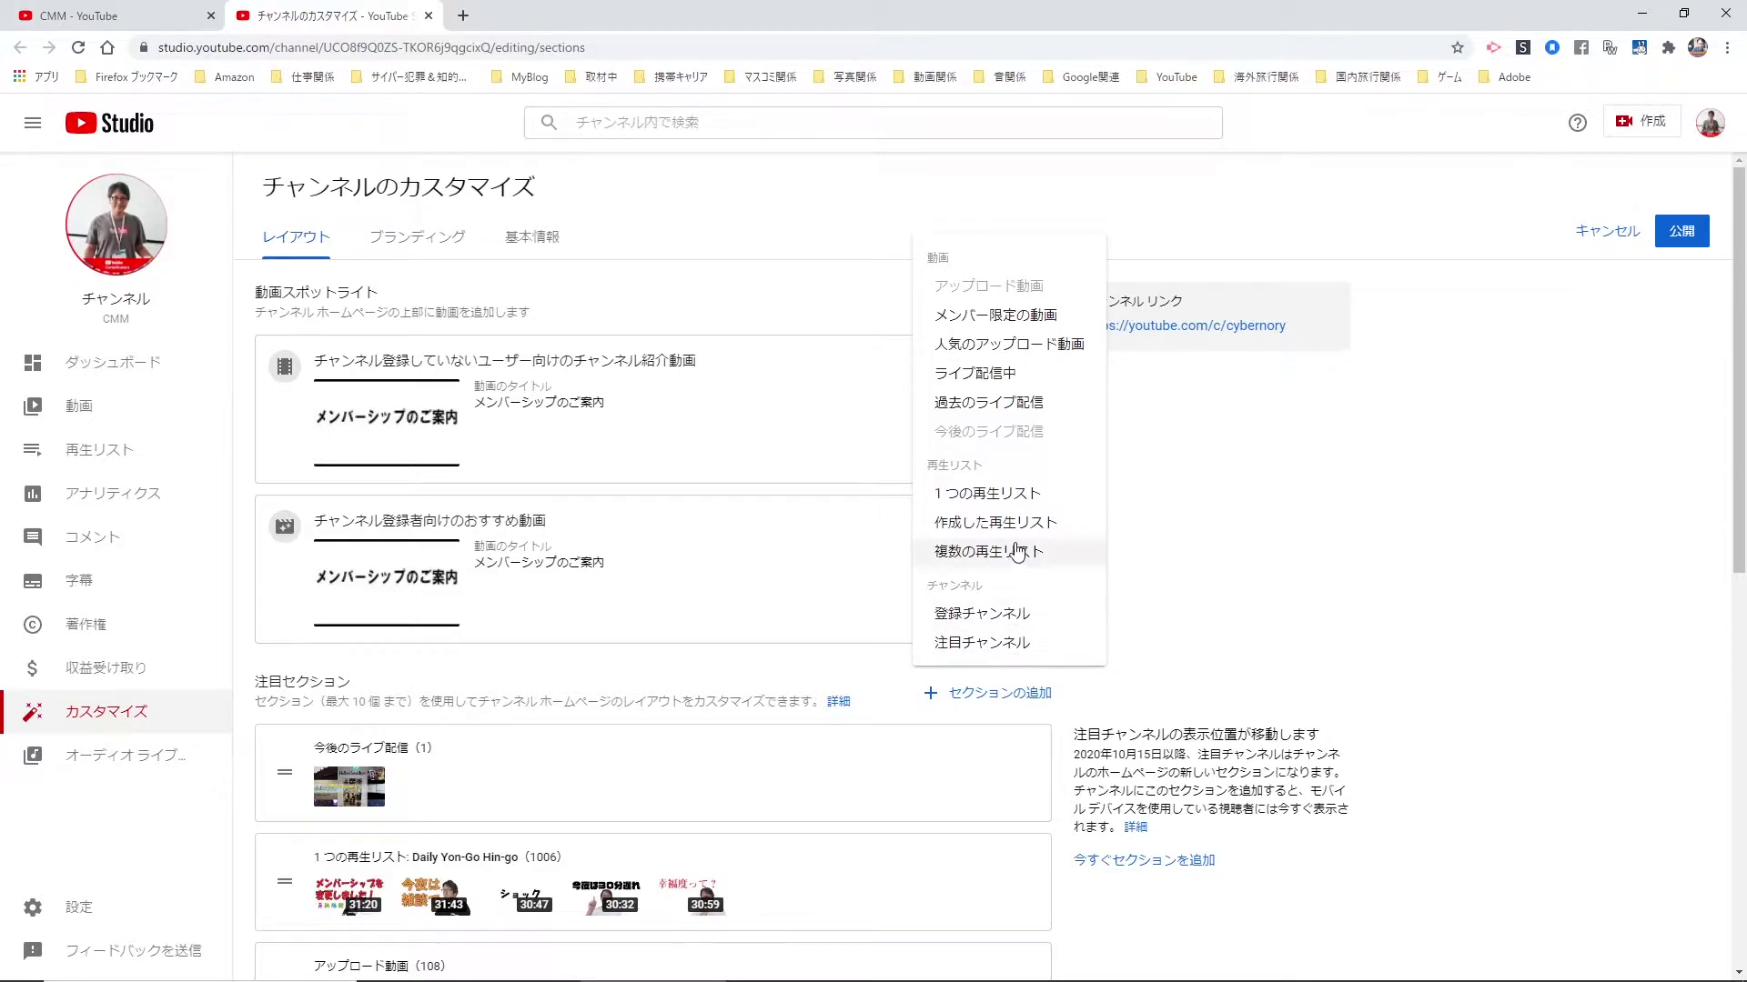
left_click(1018, 496)
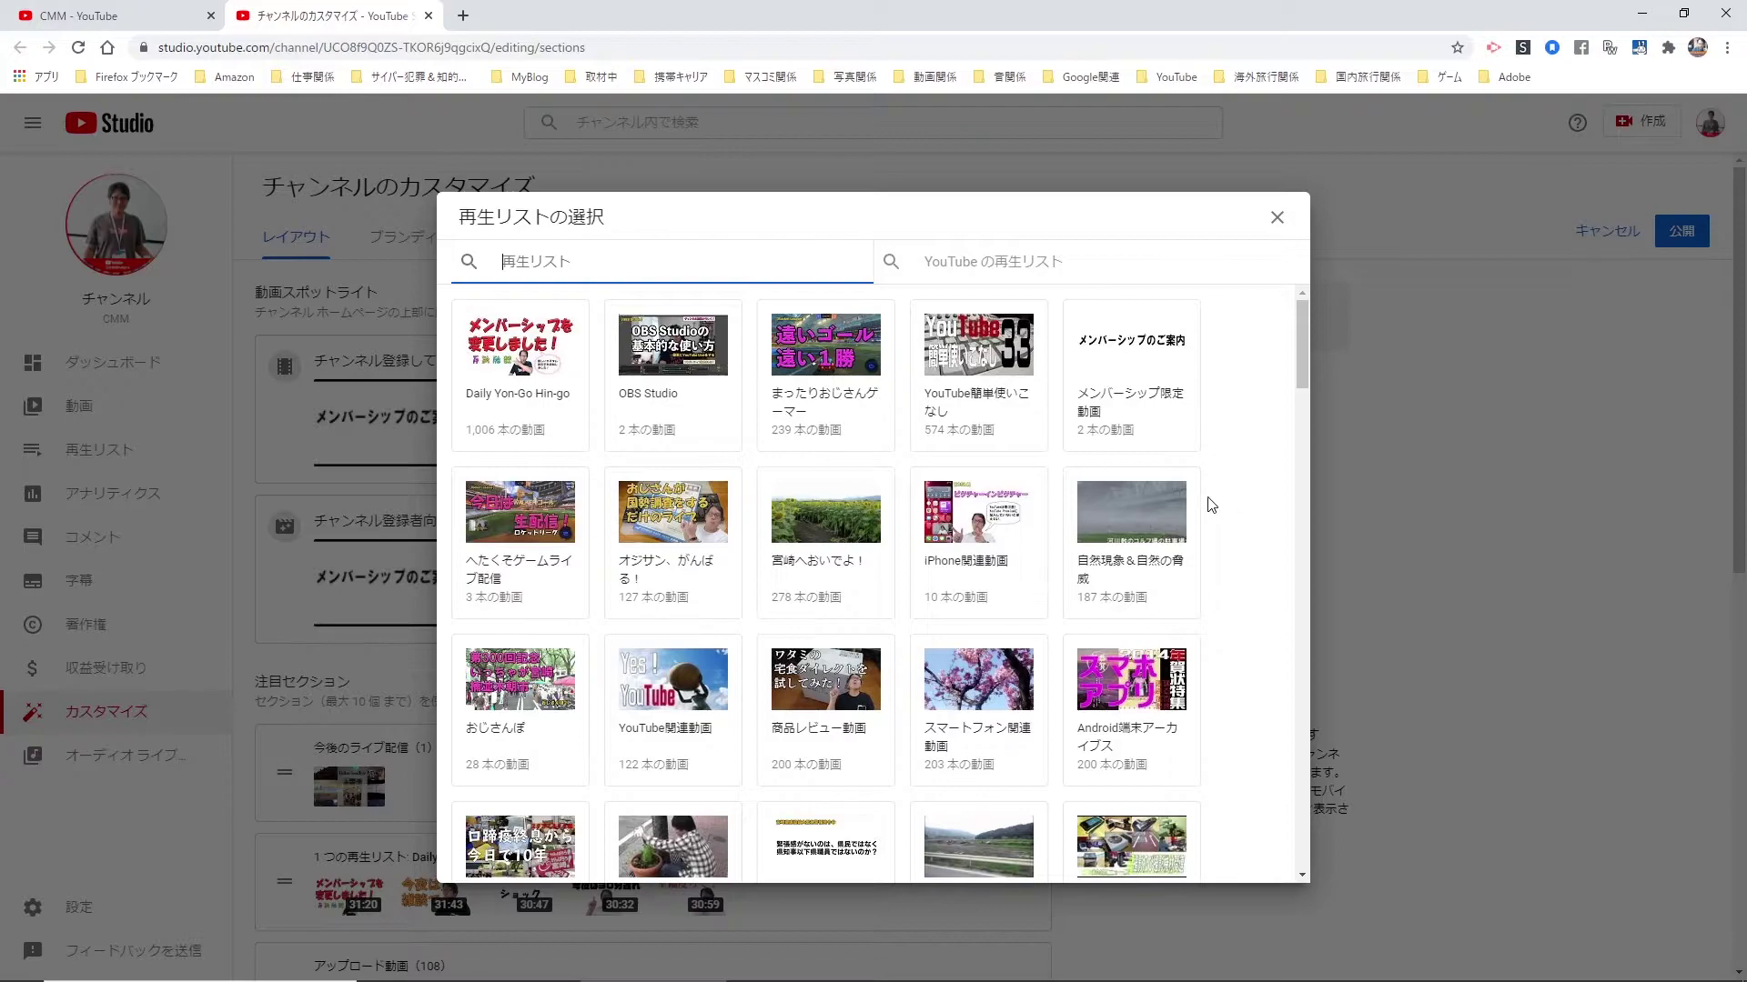
scroll(1113, 499, "down", 2)
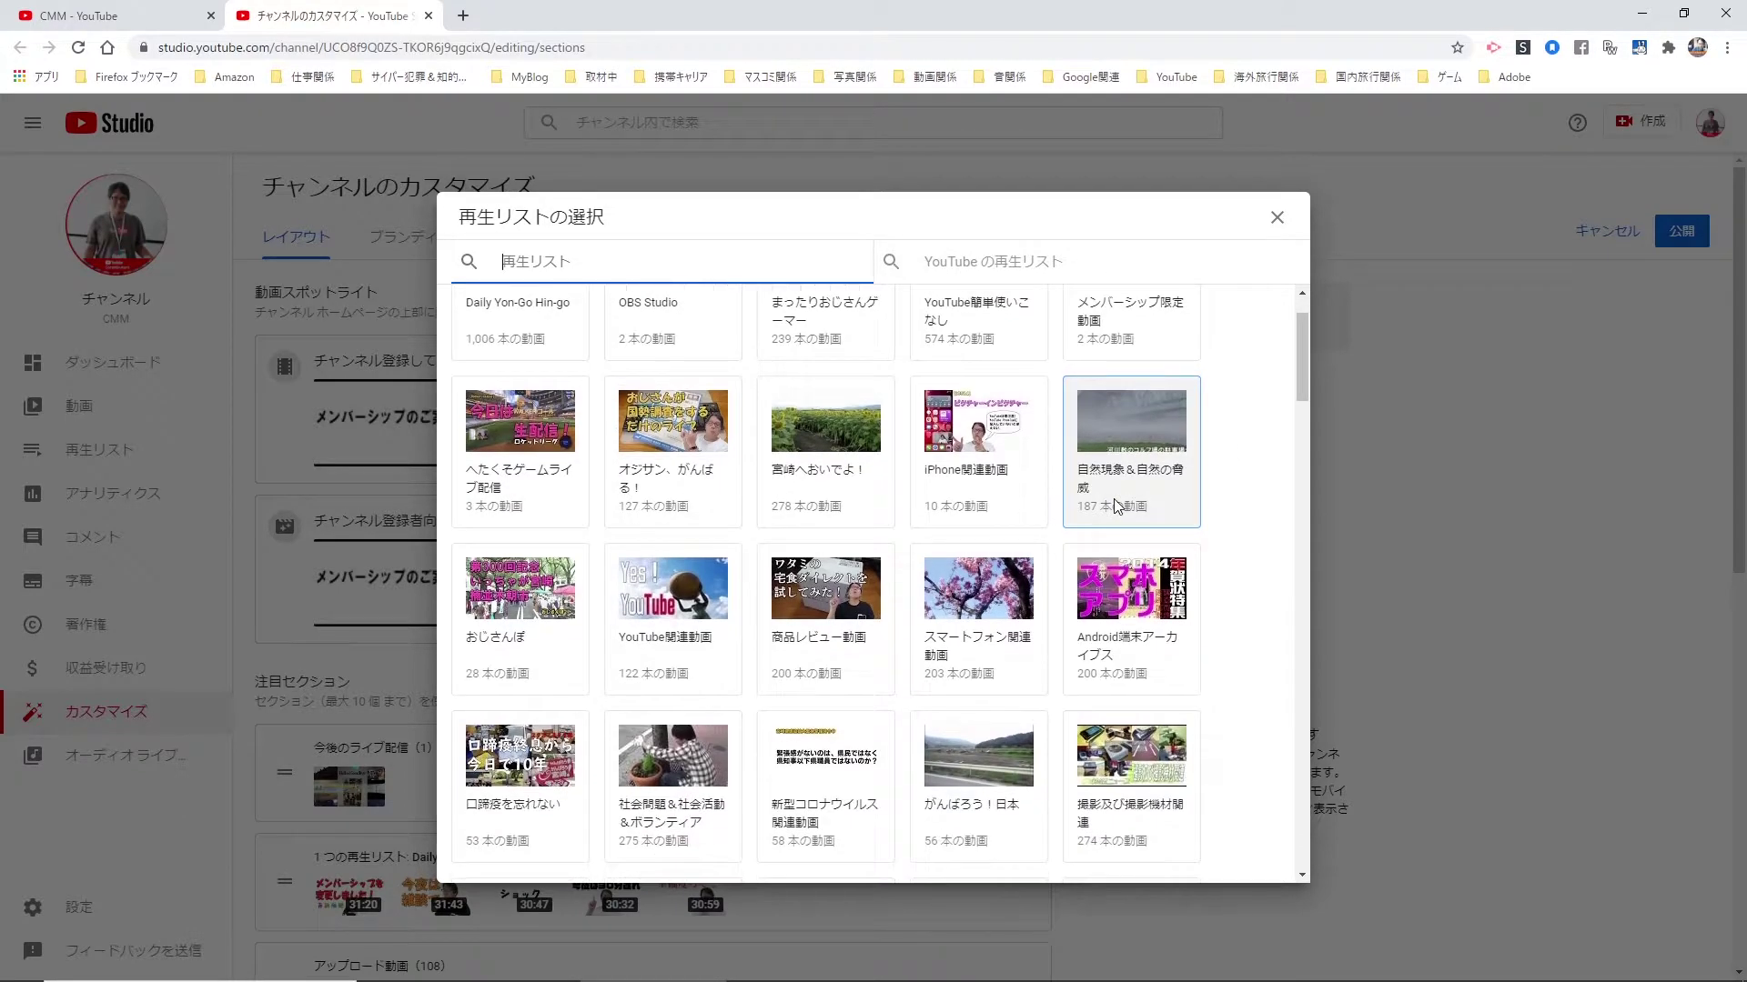
scroll(1117, 507, "down", 2)
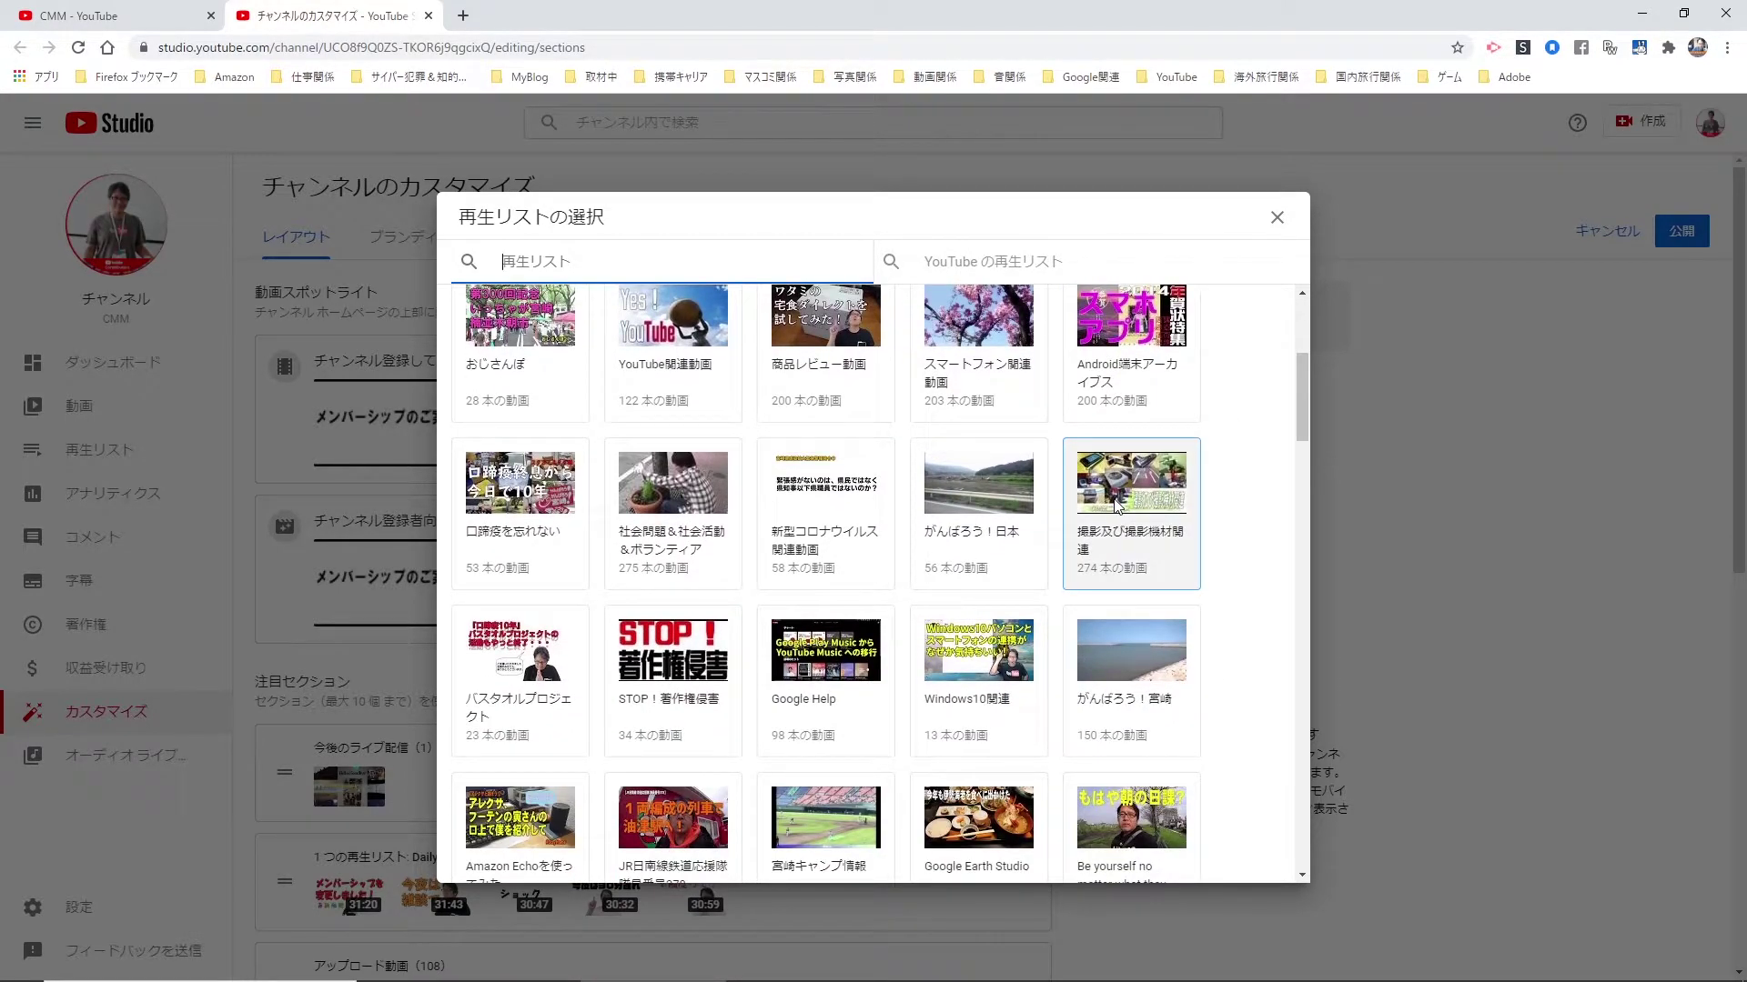
scroll(1117, 507, "down", 2)
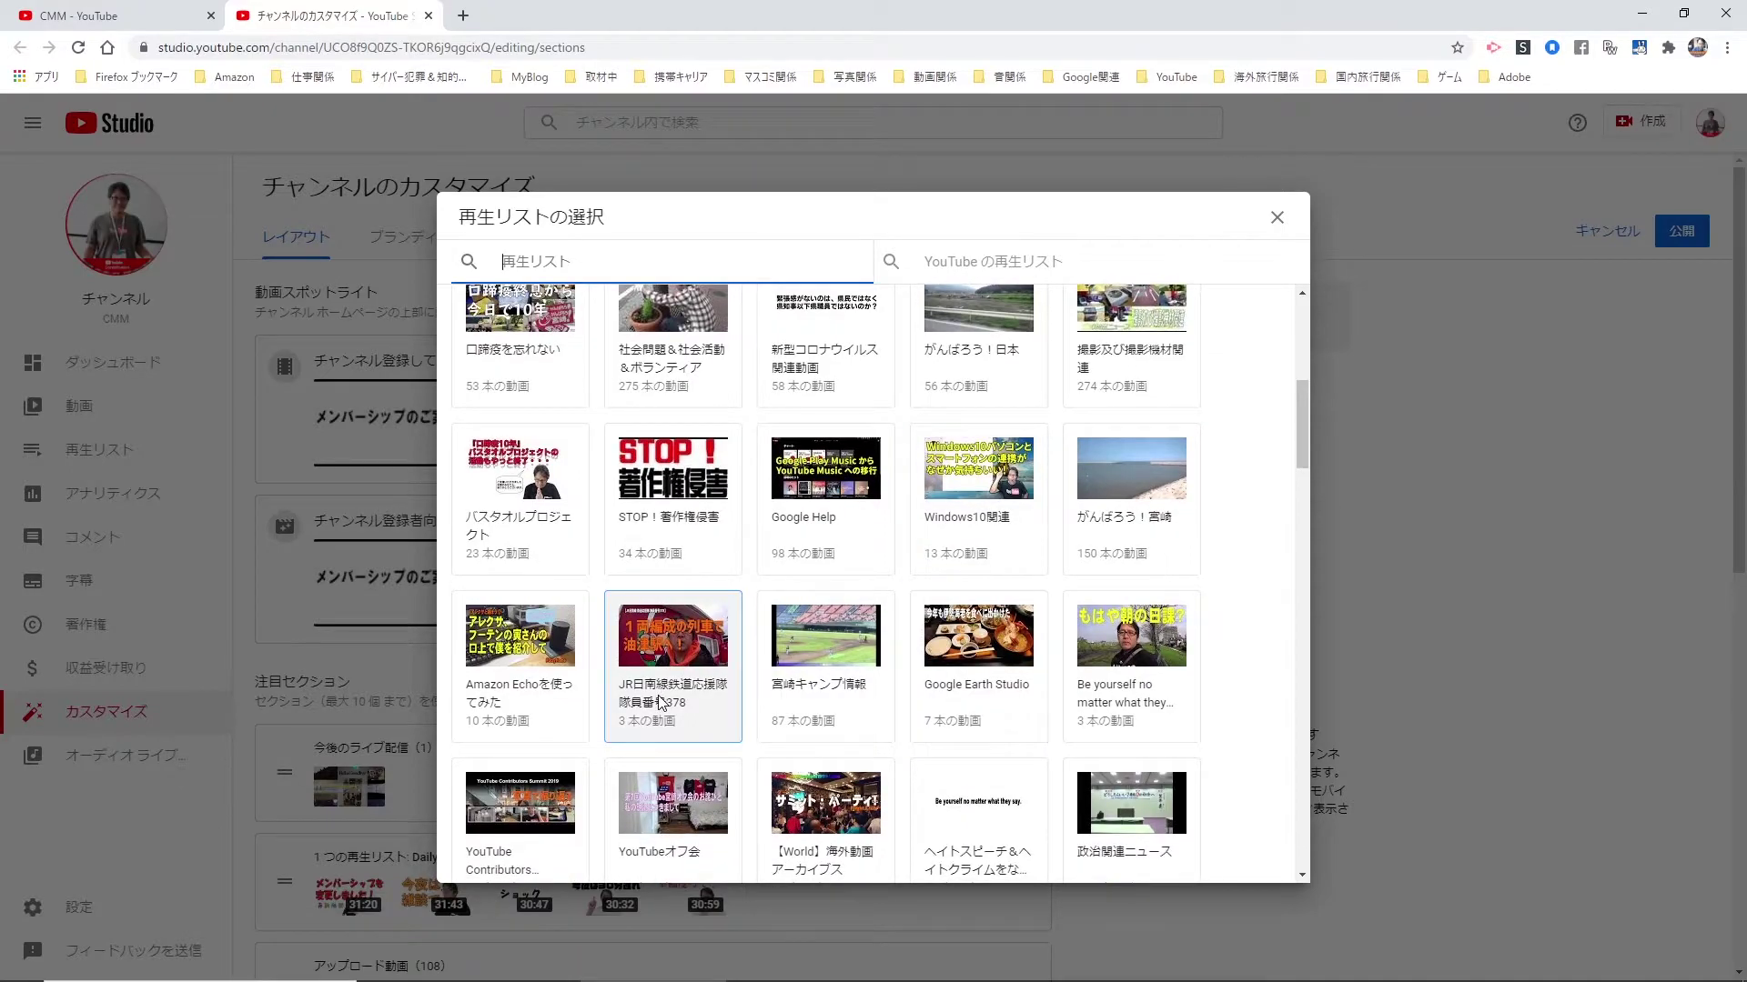
left_click(661, 703)
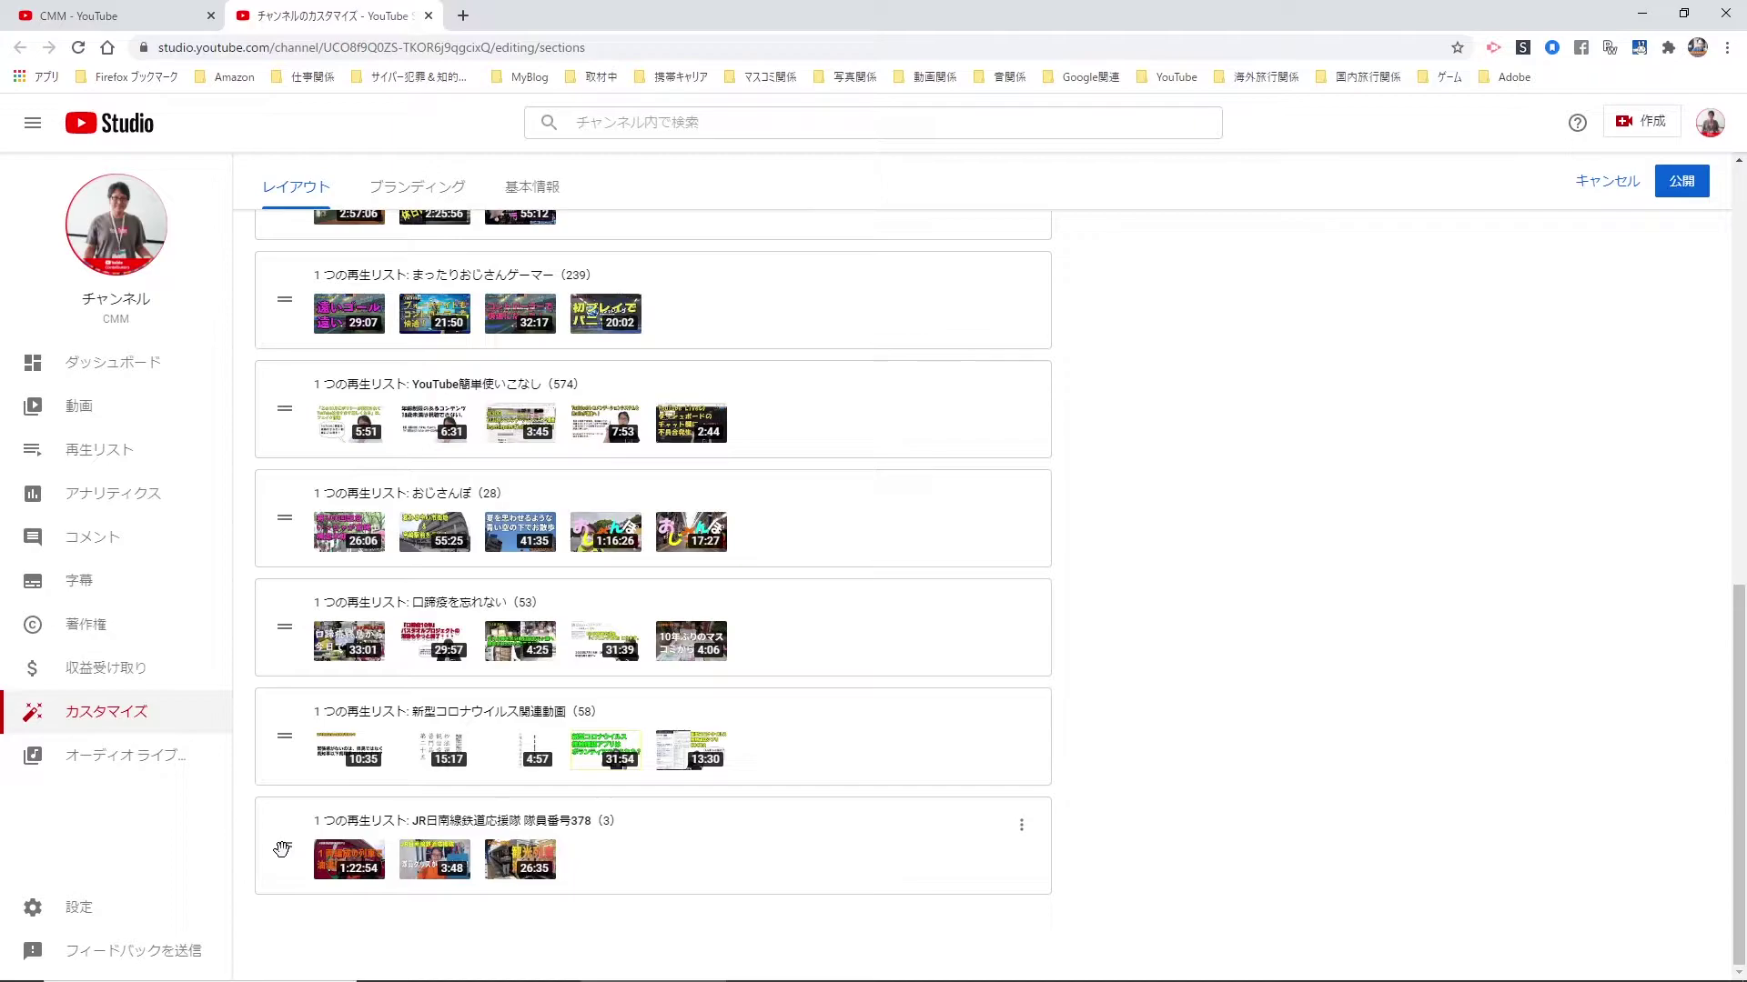
Move the JR日南線鉄道応援隊 隊員番号378 section above the 新型コロナウイルス関連動画 section.
left_click_drag(282, 849, 306, 708)
scroll(1261, 777, "up", 6)
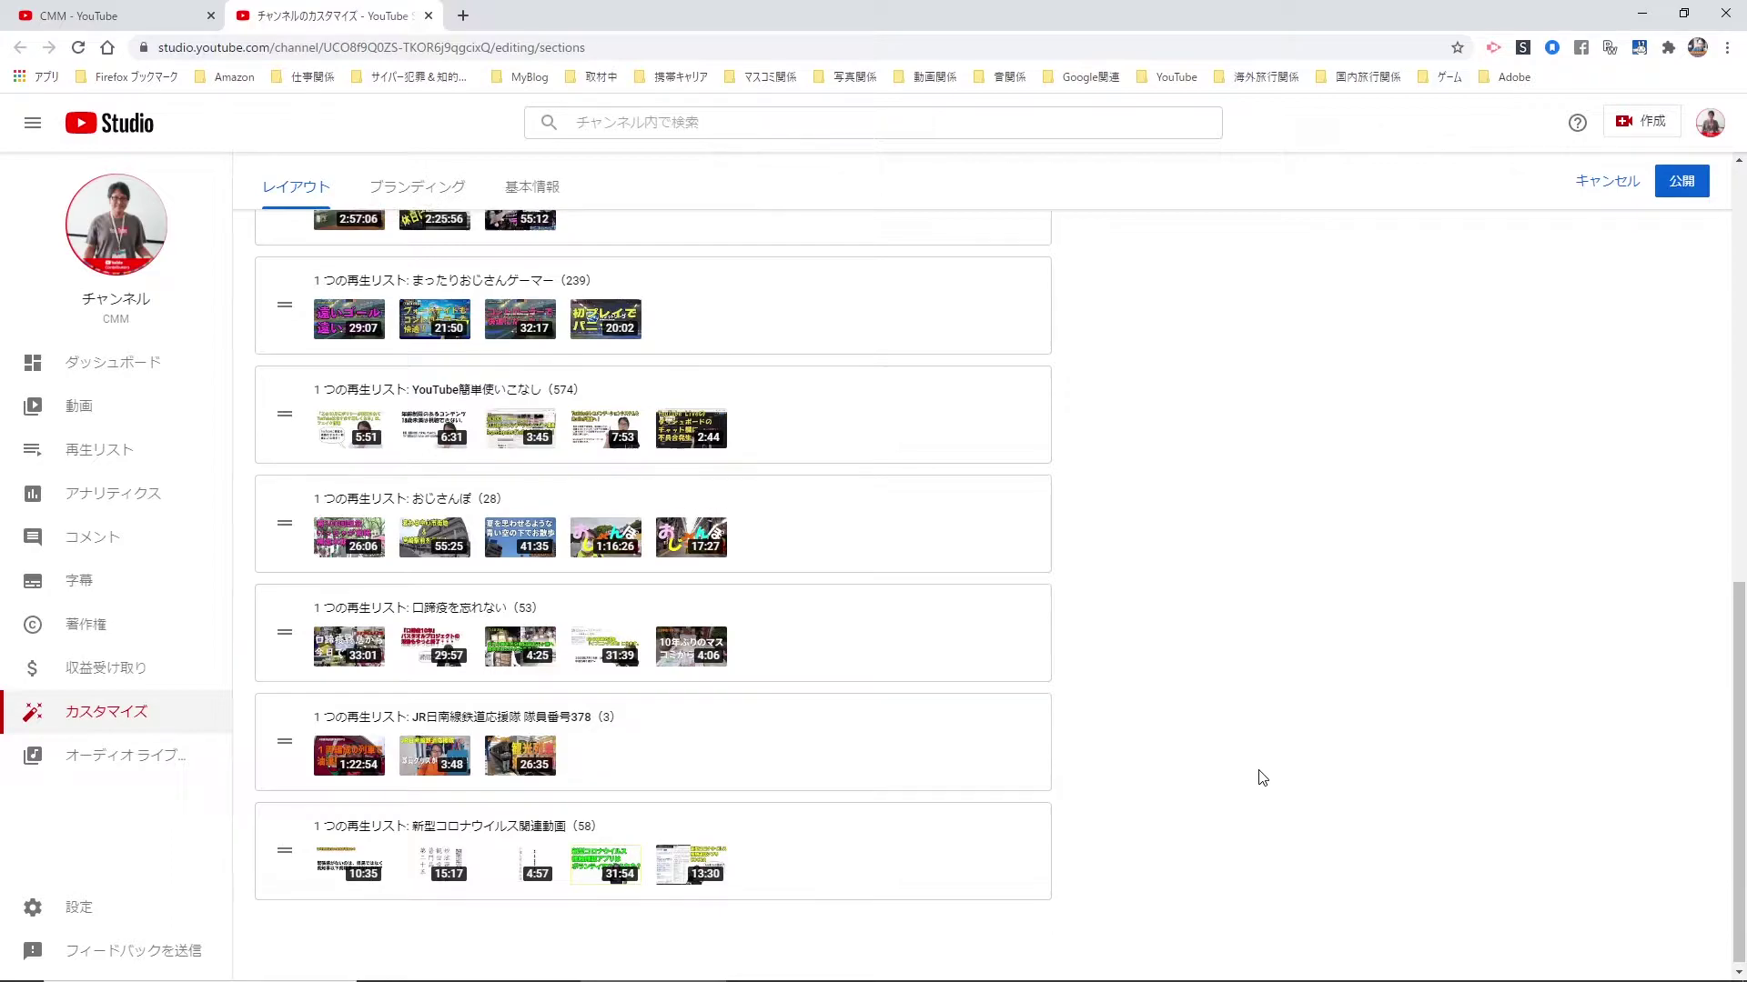
scroll(1260, 777, "up", 4)
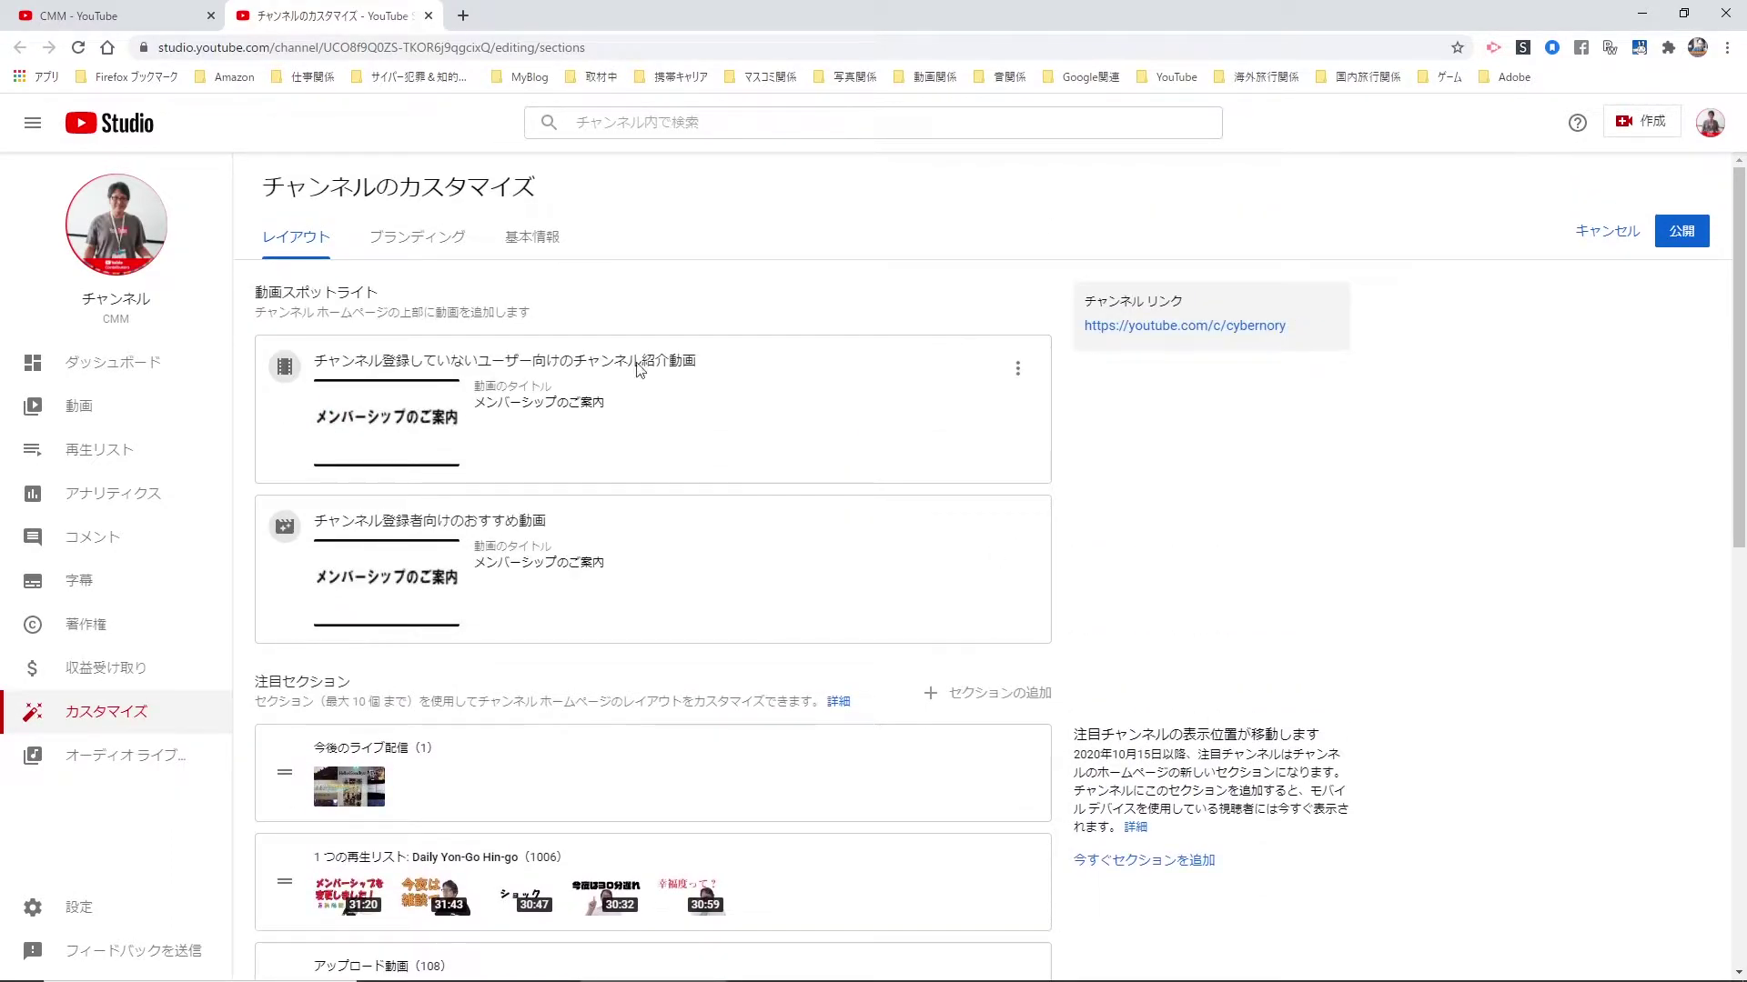
Examine the featured channels listed on the public channel page, and return to the channel customization page.
scroll(1392, 727, "down", 1)
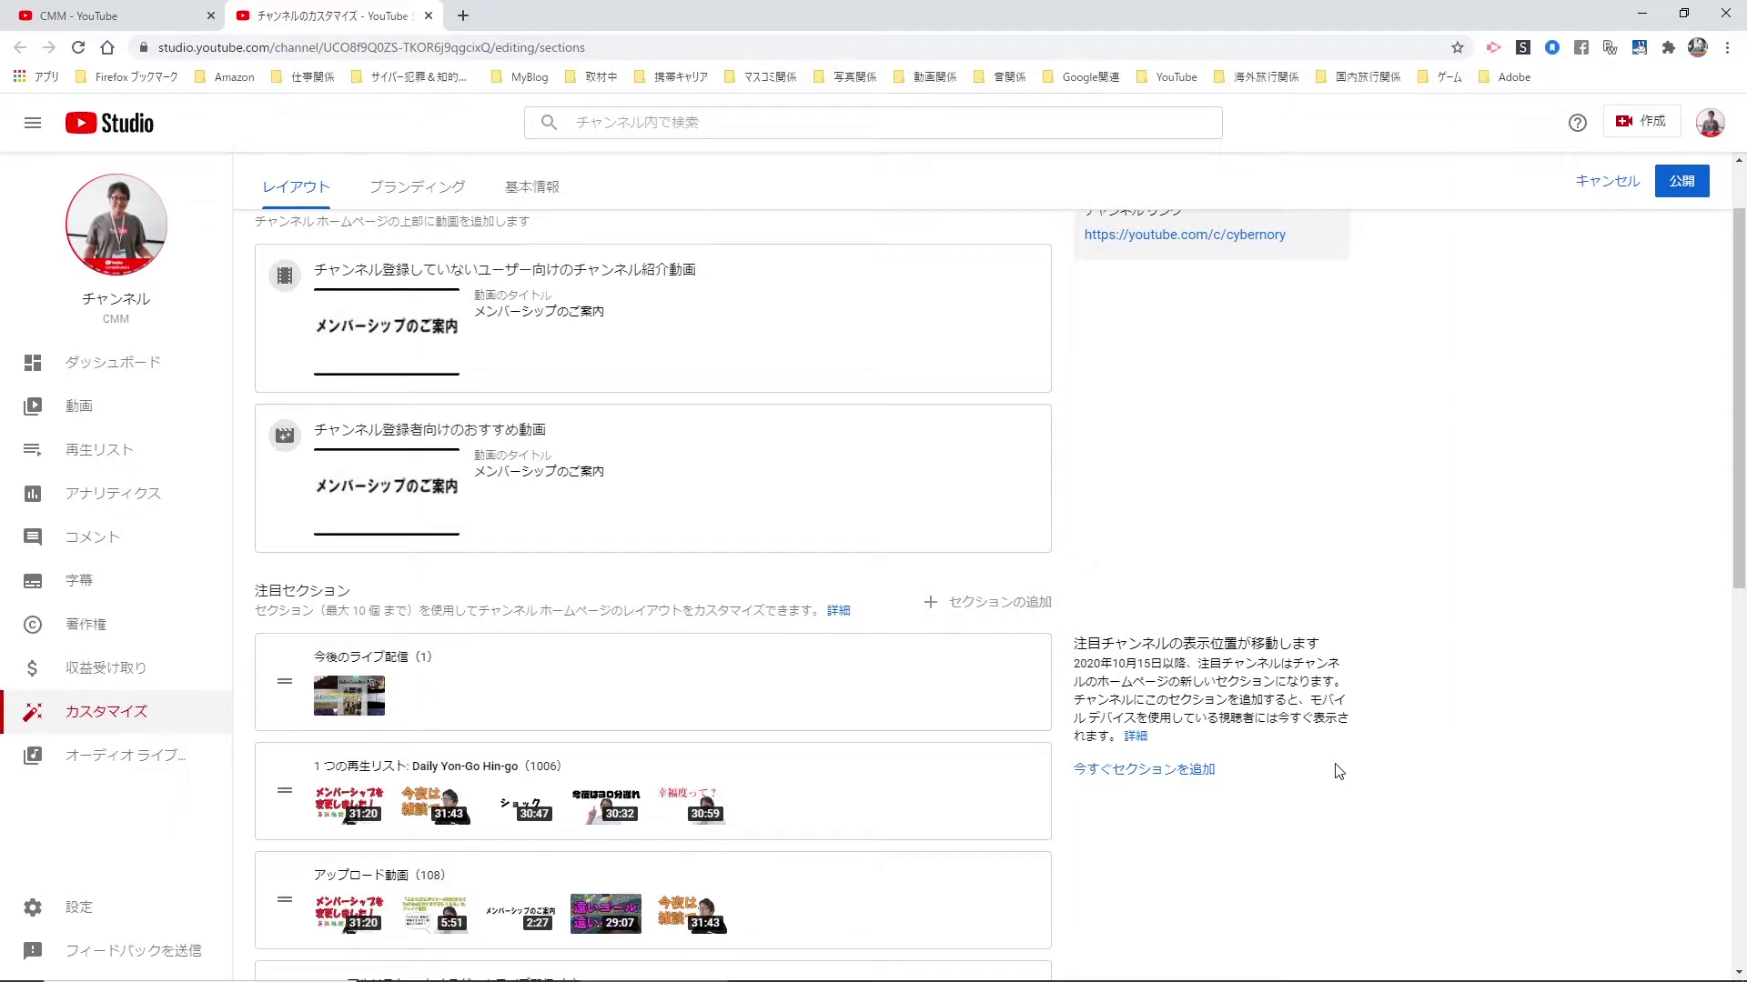
left_click(79, 17)
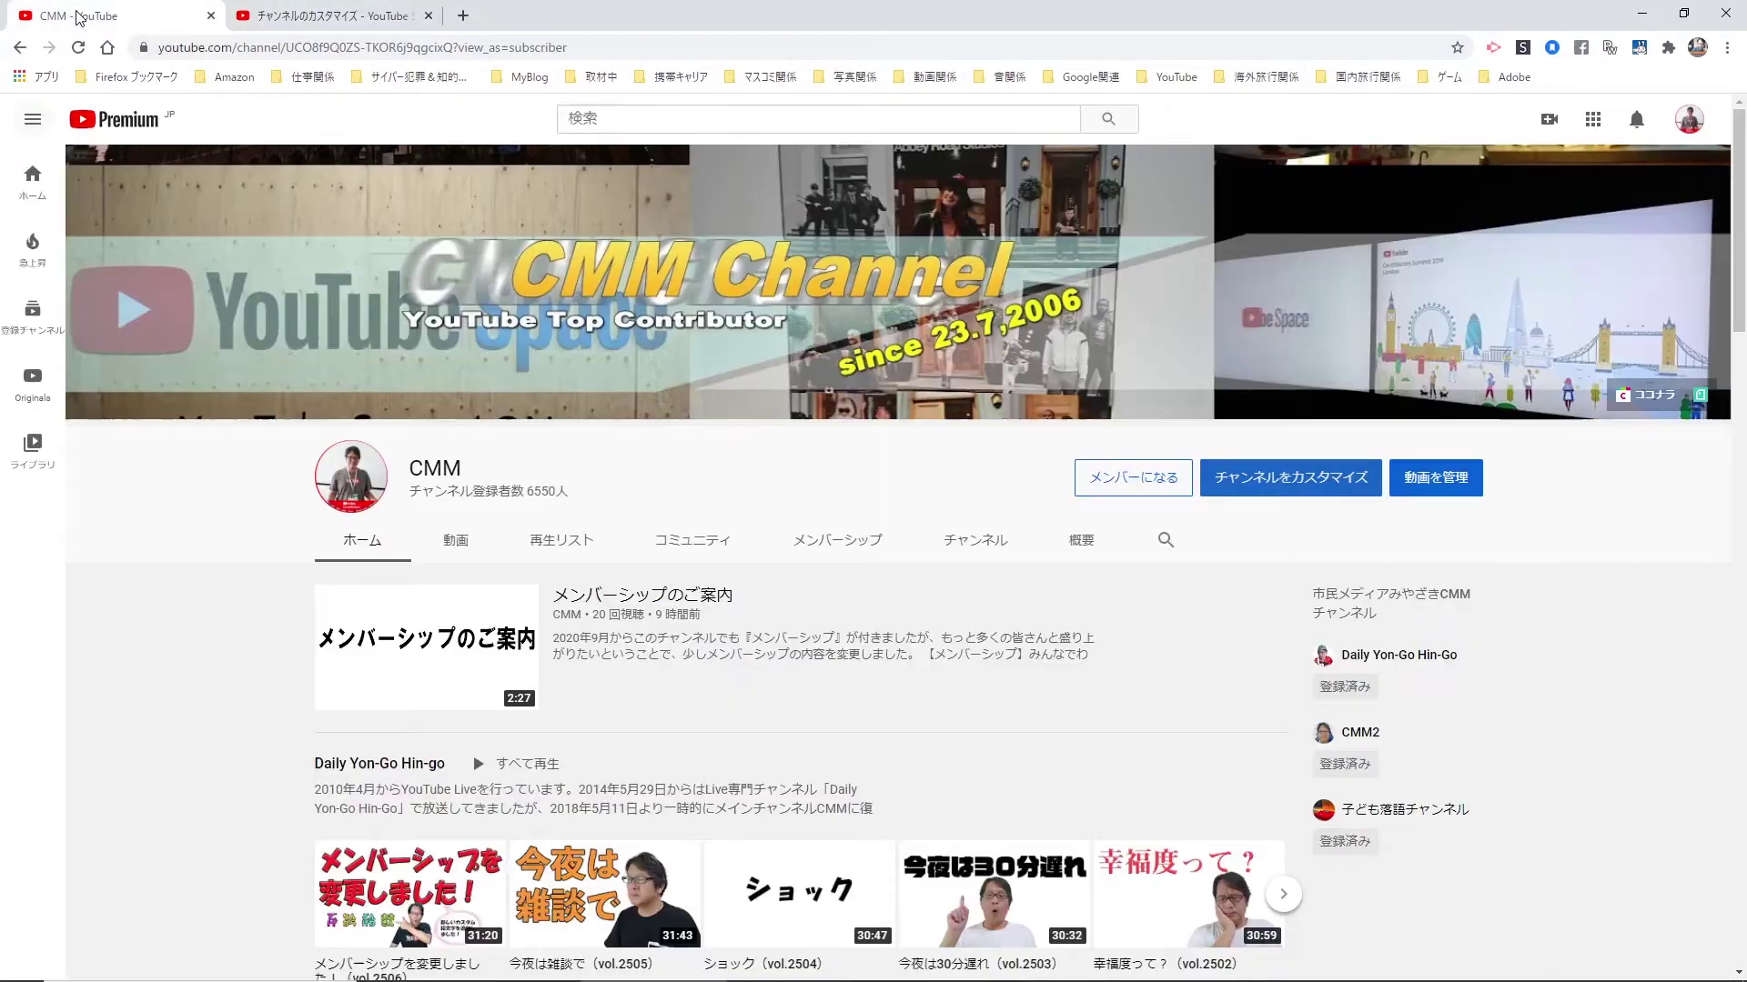
left_click(963, 544)
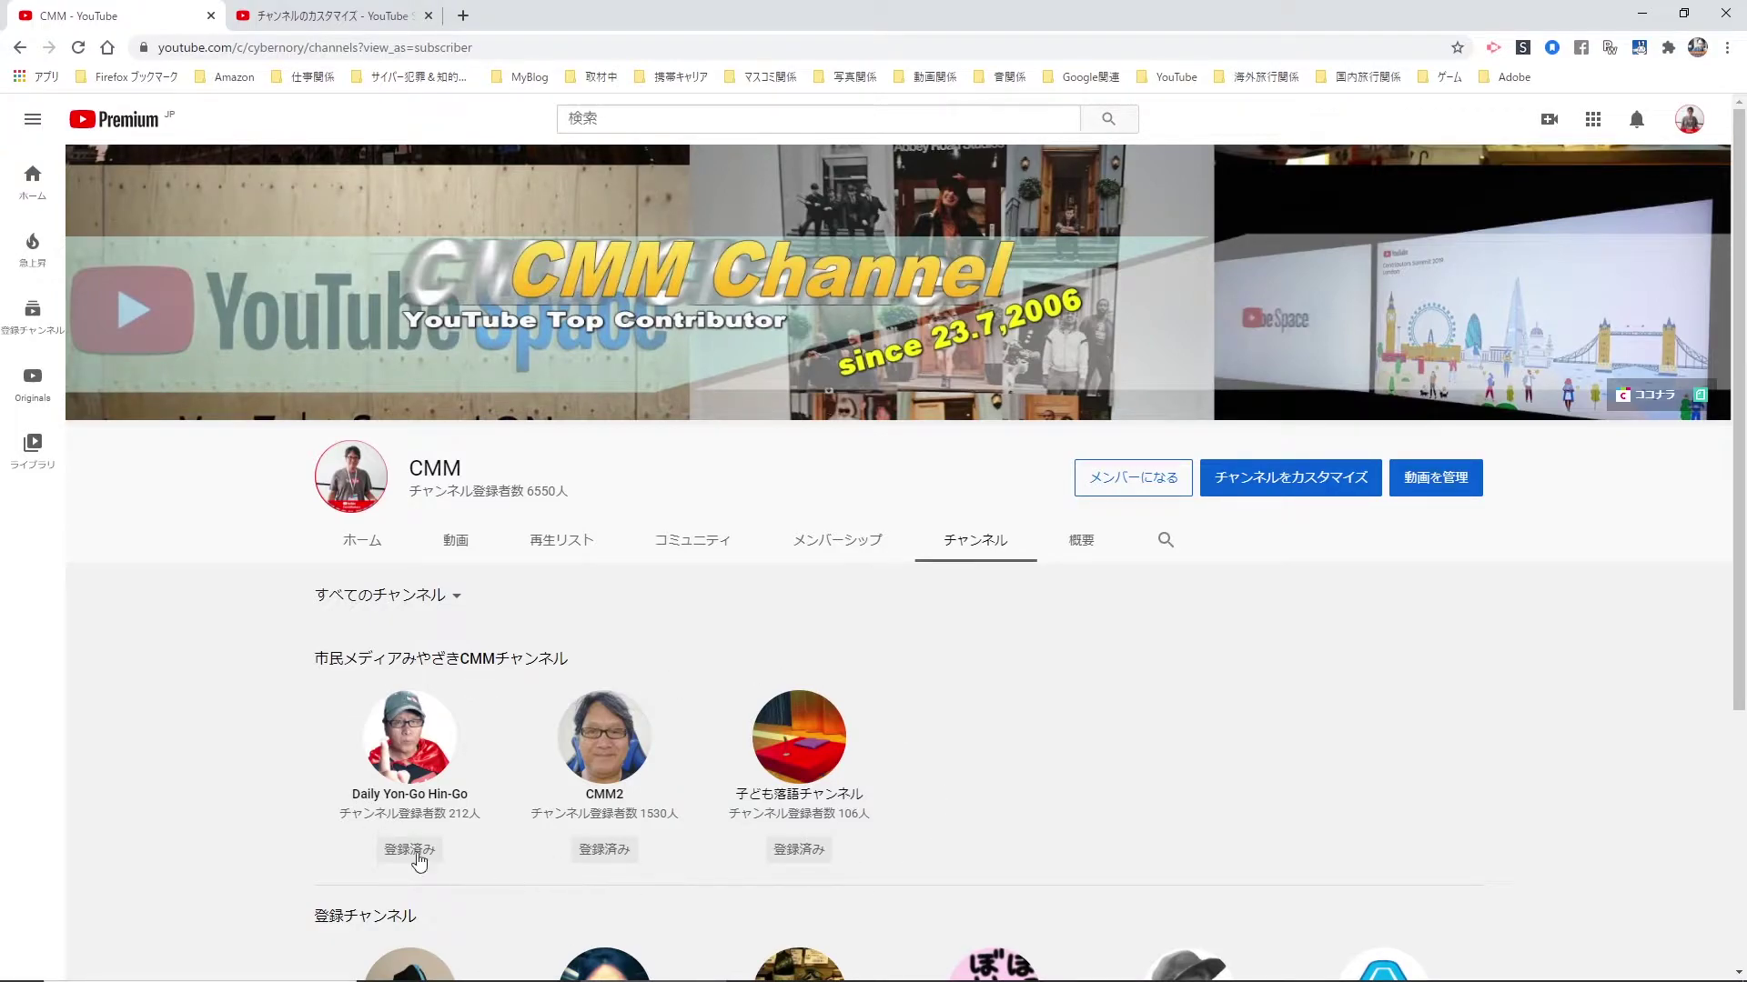
left_click(376, 15)
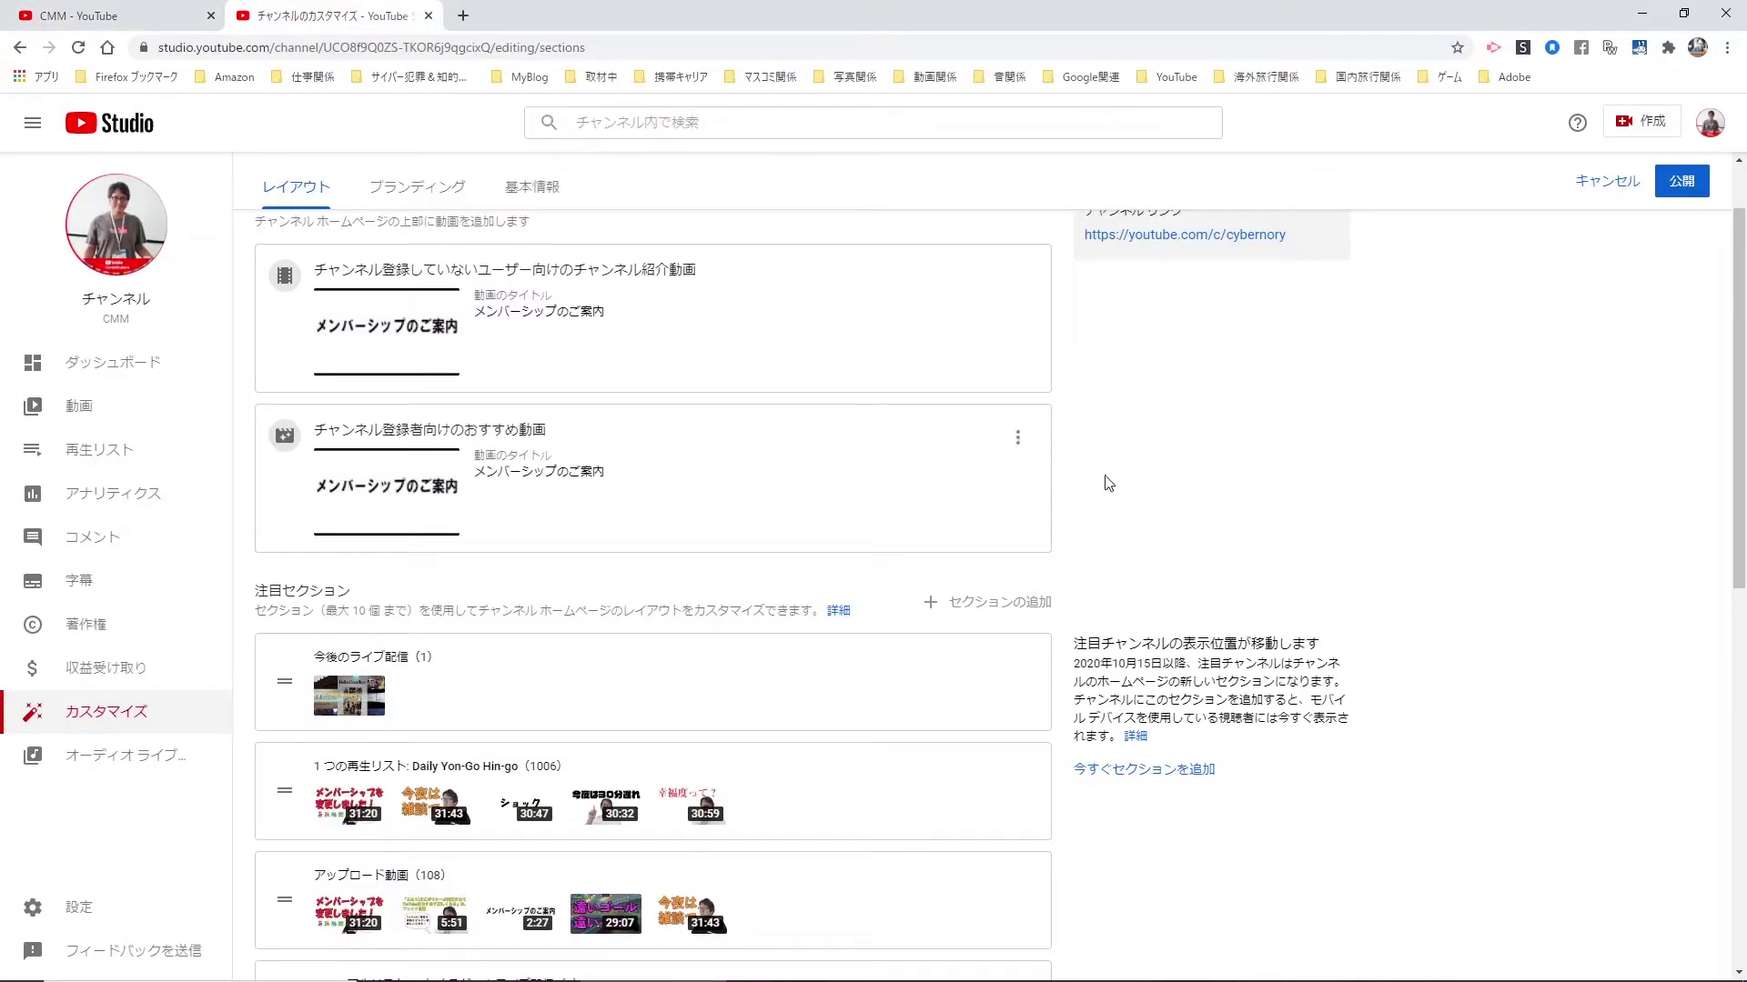
Start adding a featured channels section from the notice about the featured channels' new location.
scroll(1256, 691, "down", 1)
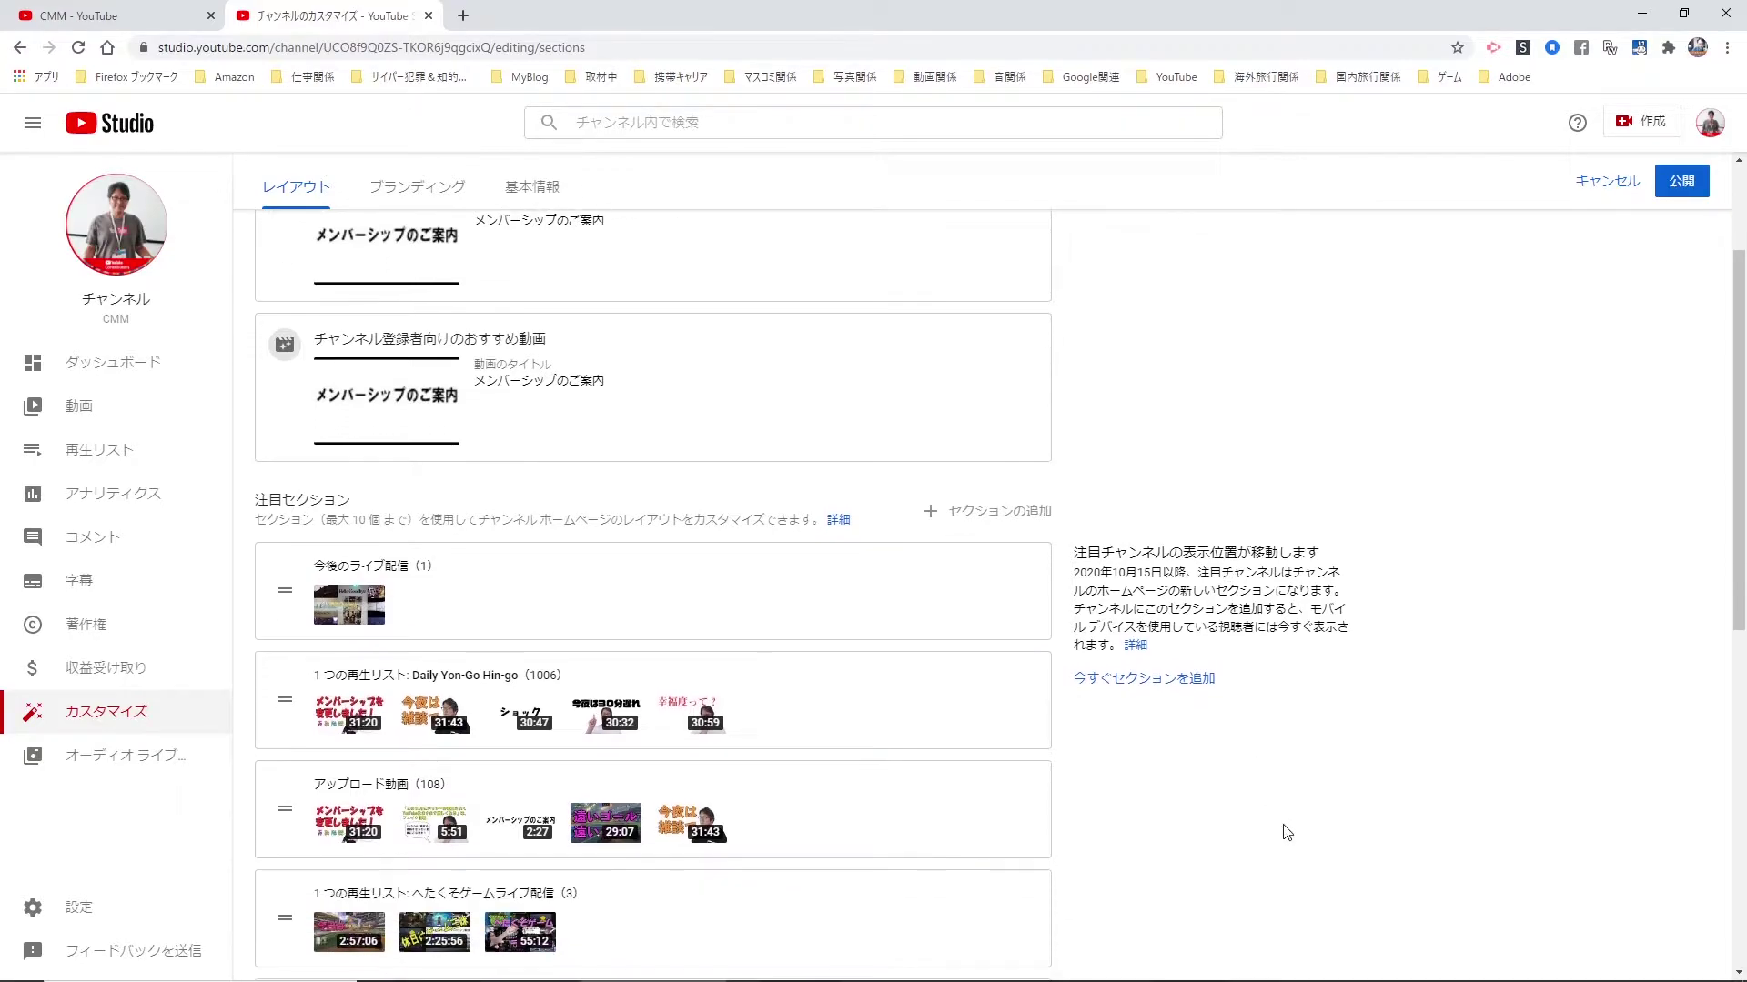
left_click(1150, 685)
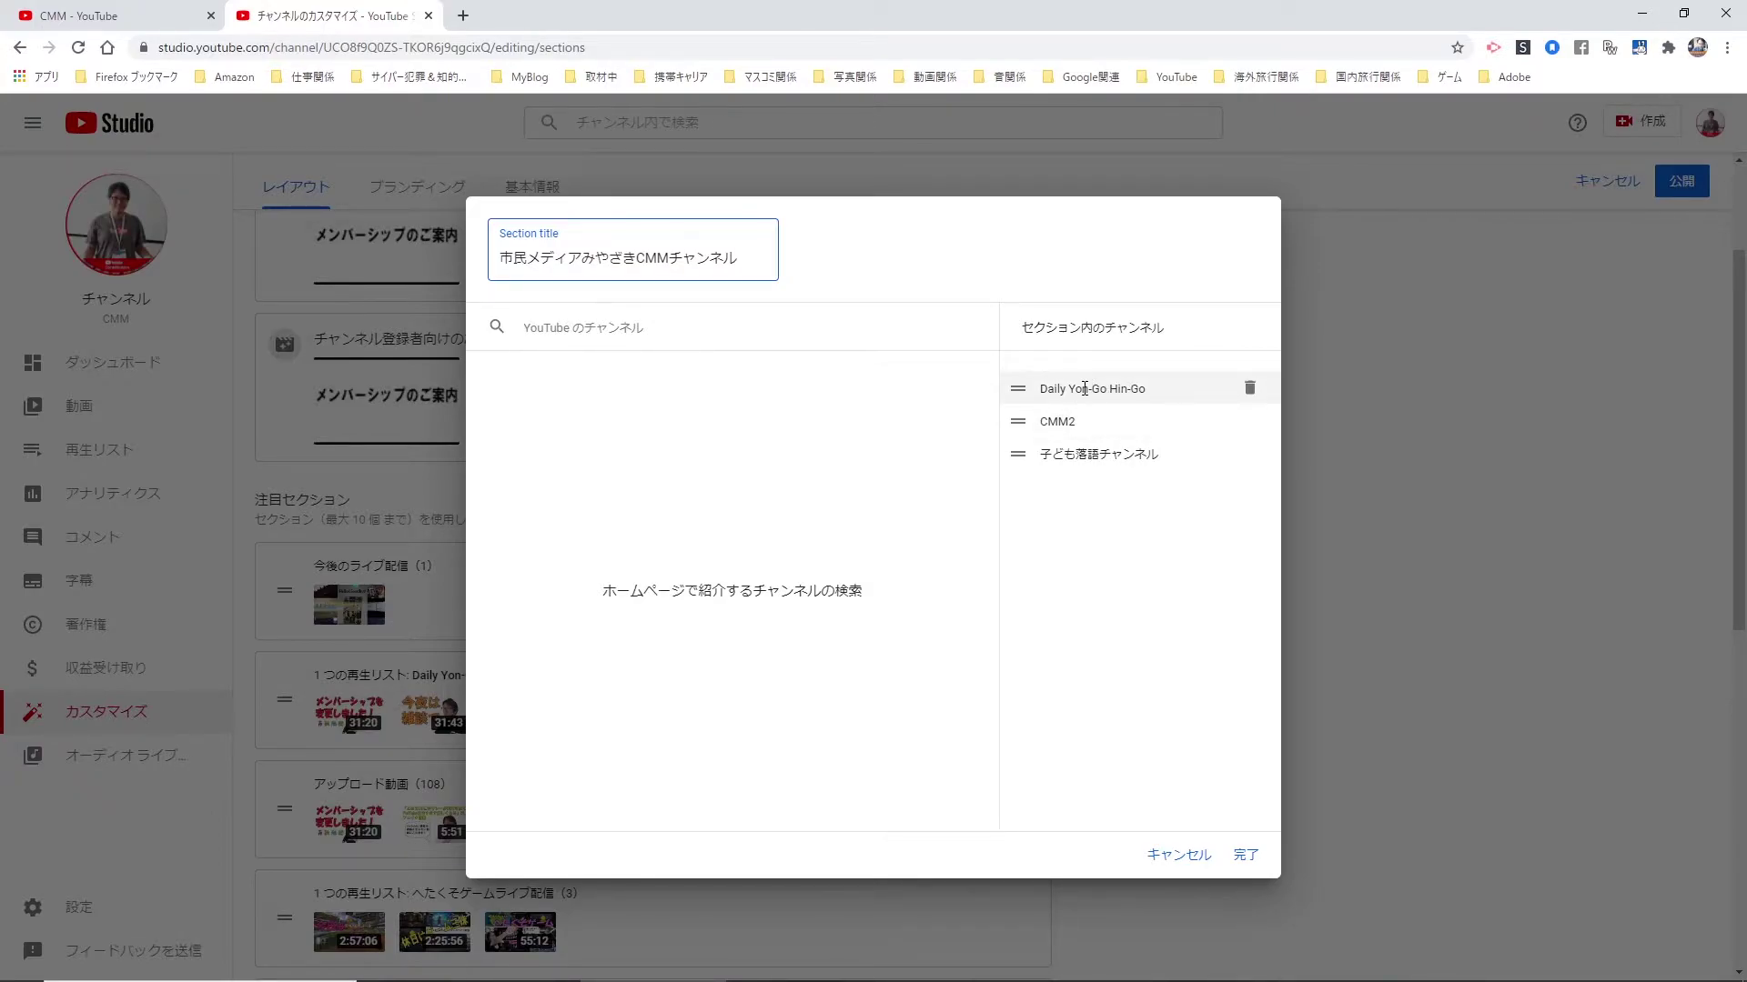
left_click_drag(1011, 390, 577, 391)
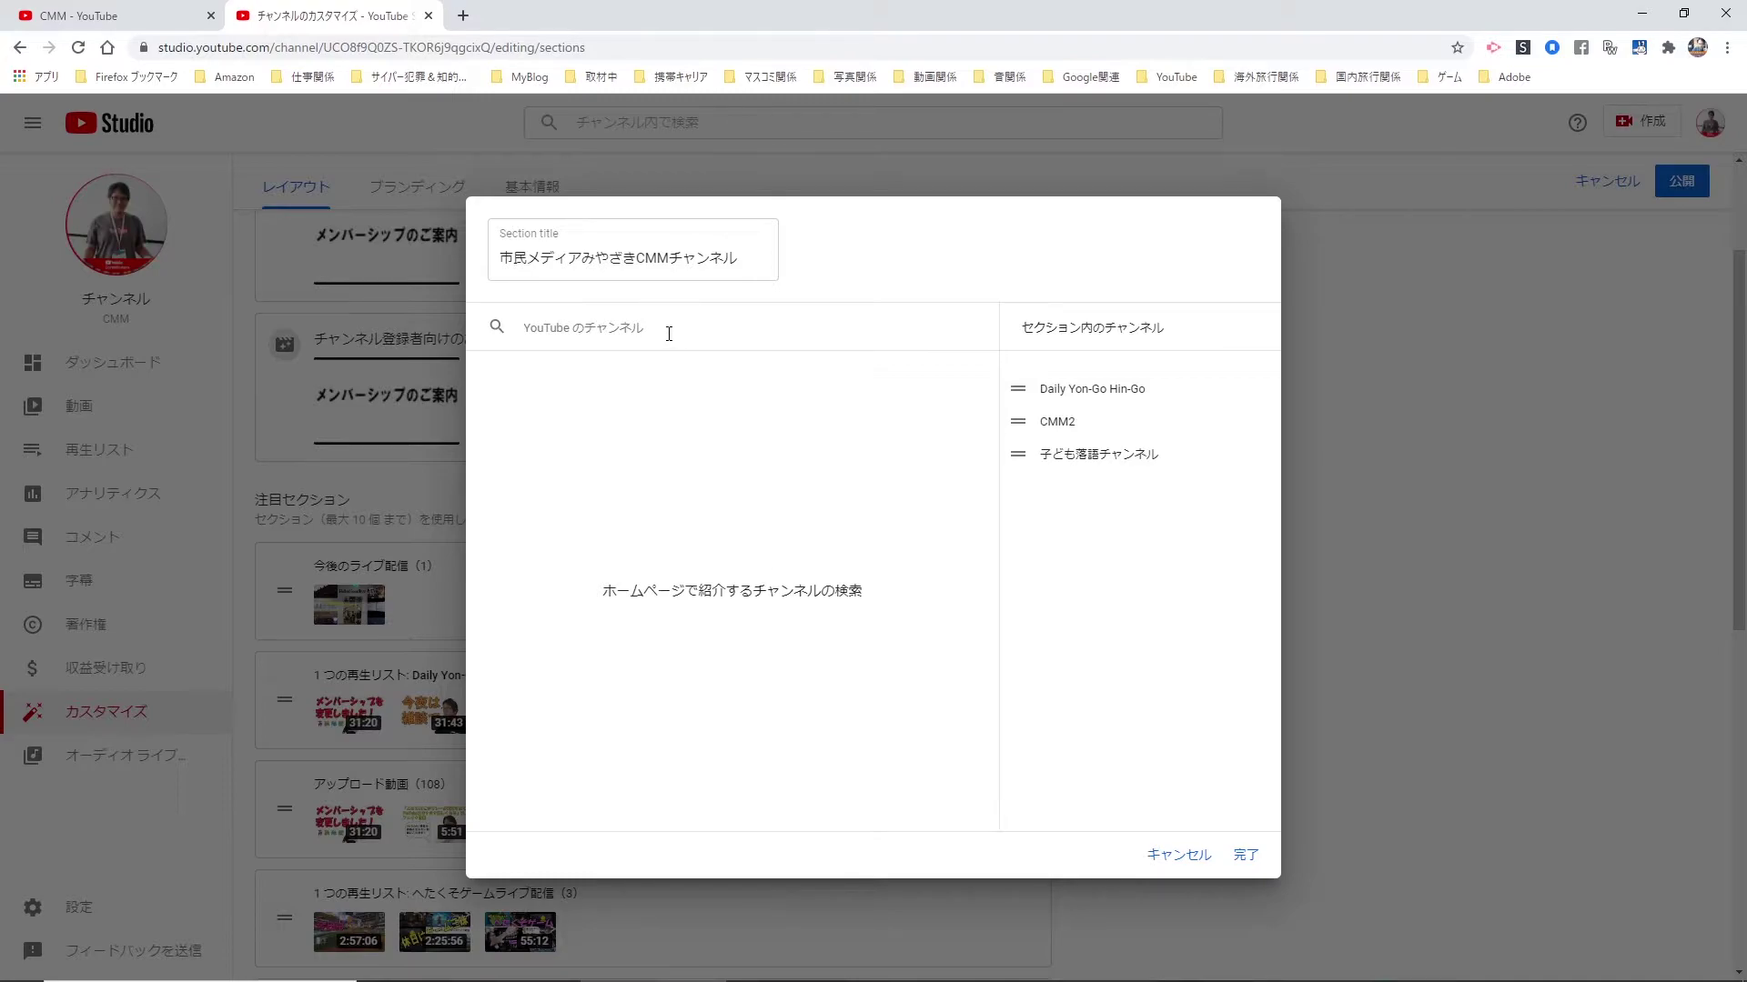
Search YouTube channels for CMM2 and add the result with 71 subscribers to the featured channels section.
left_click(589, 331)
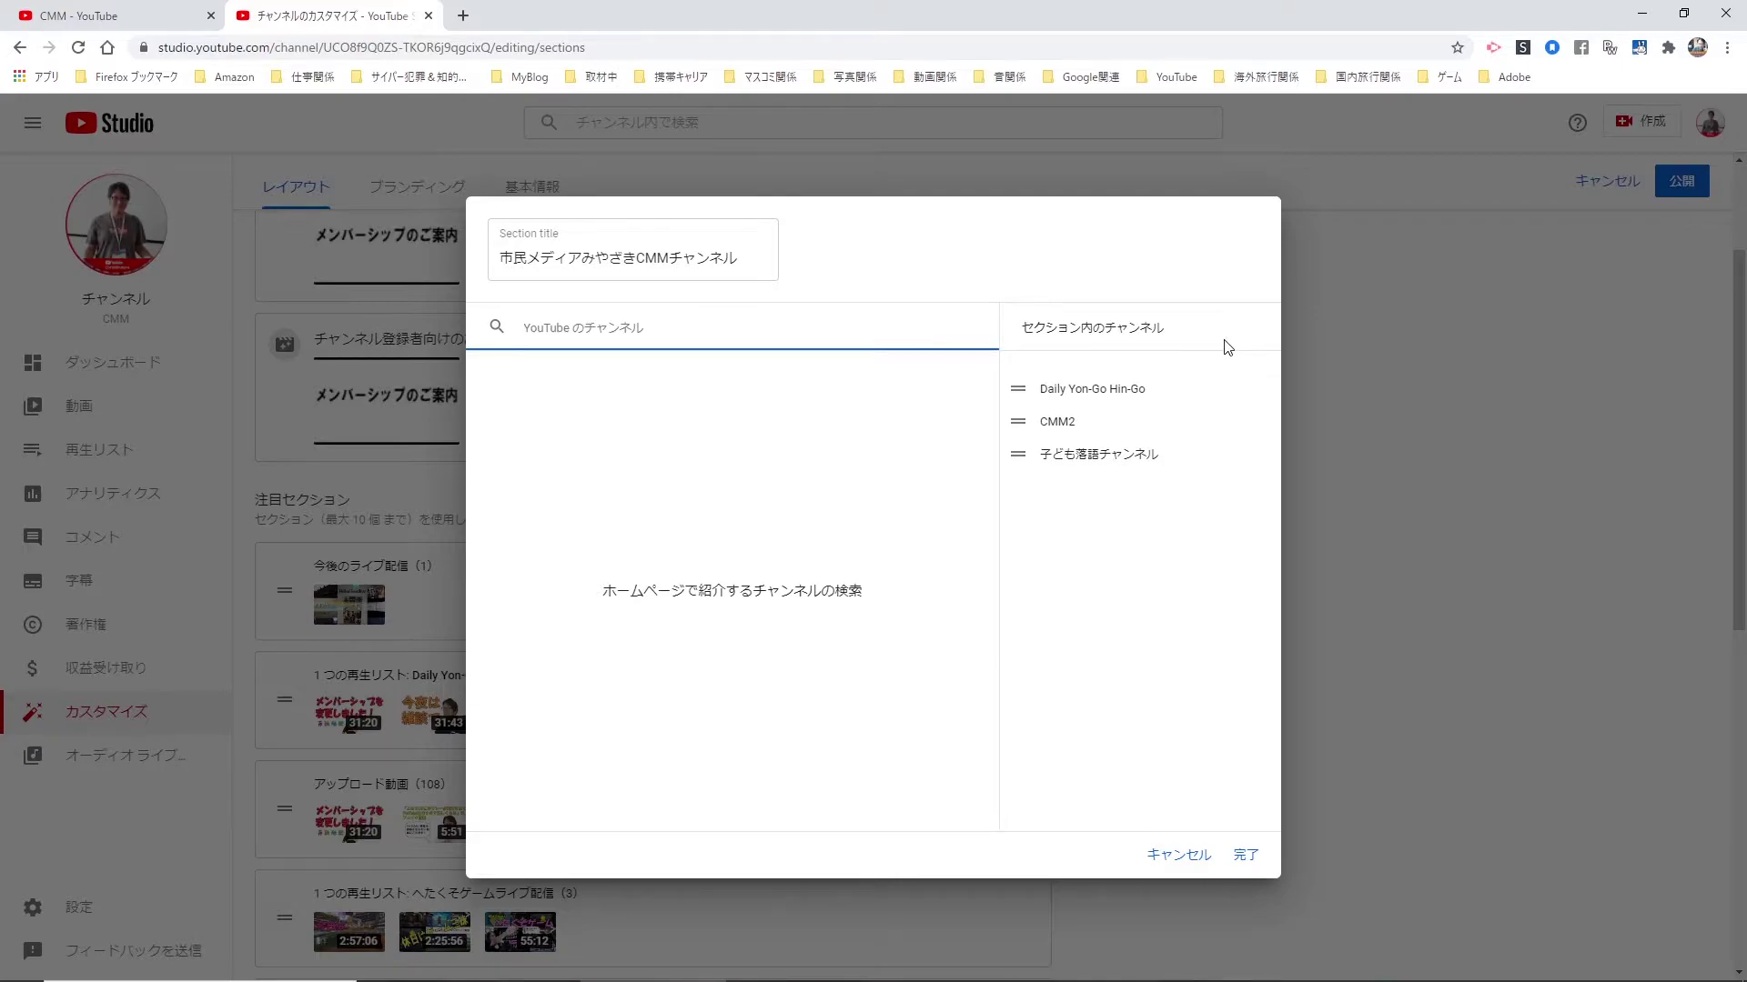
type("CMM2")
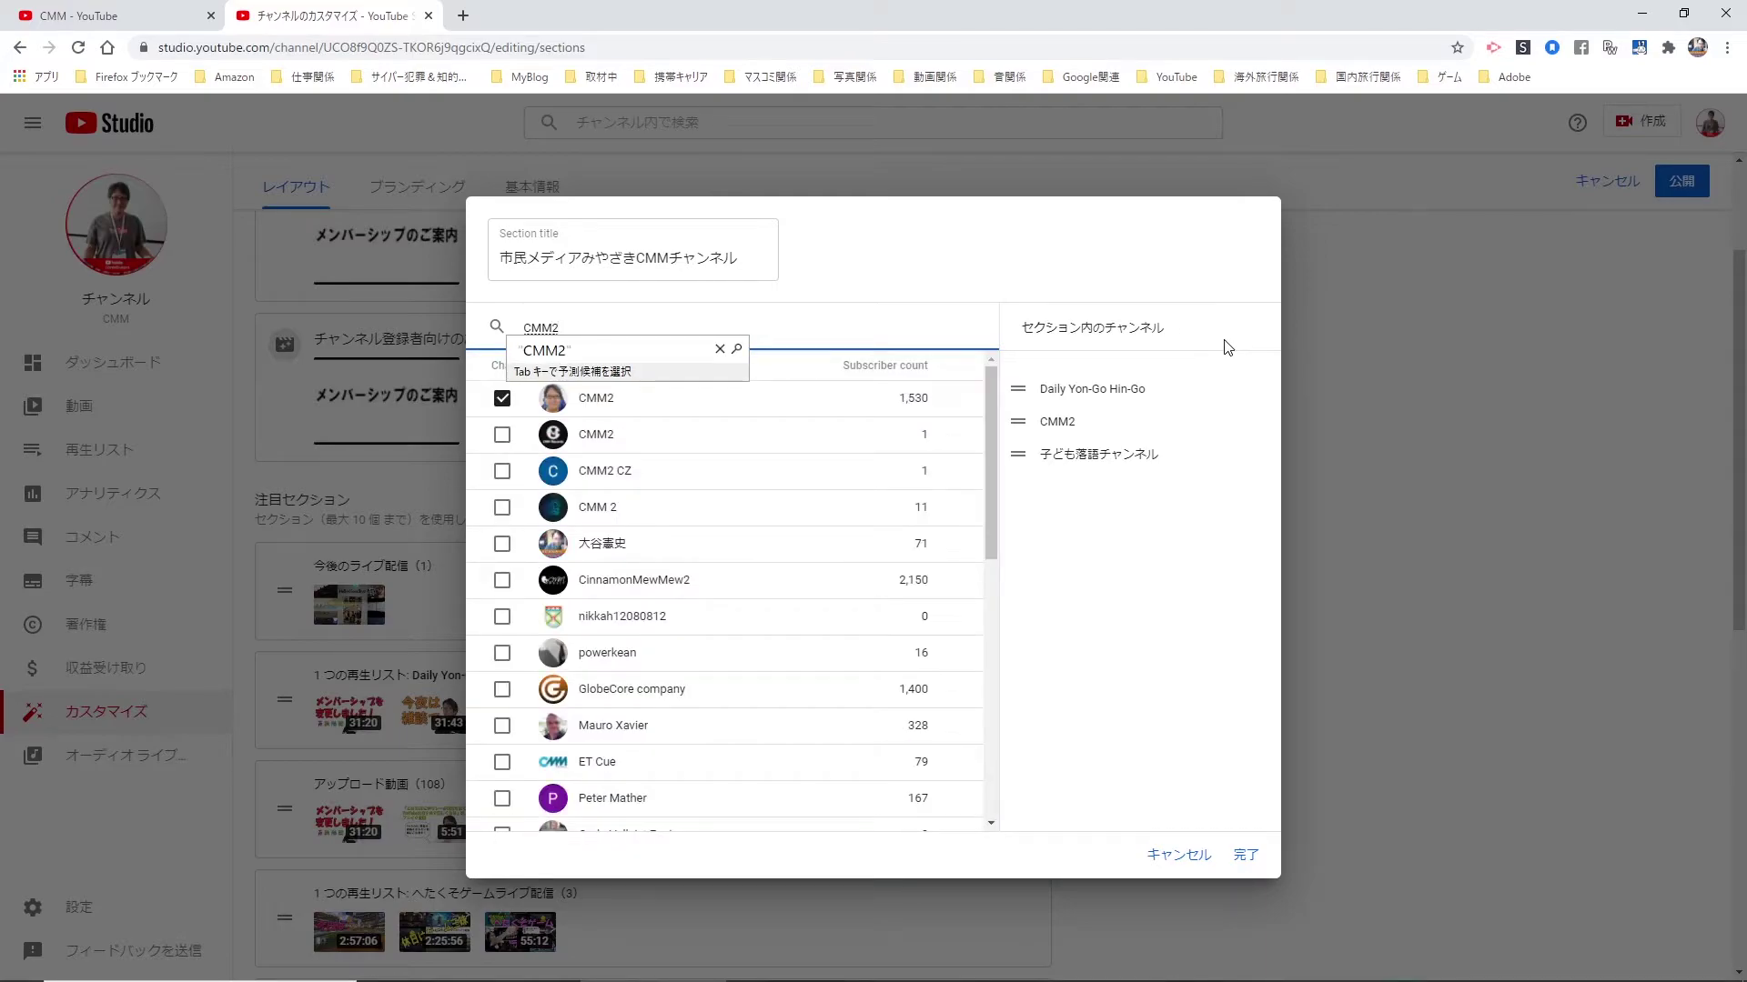
key("Return")
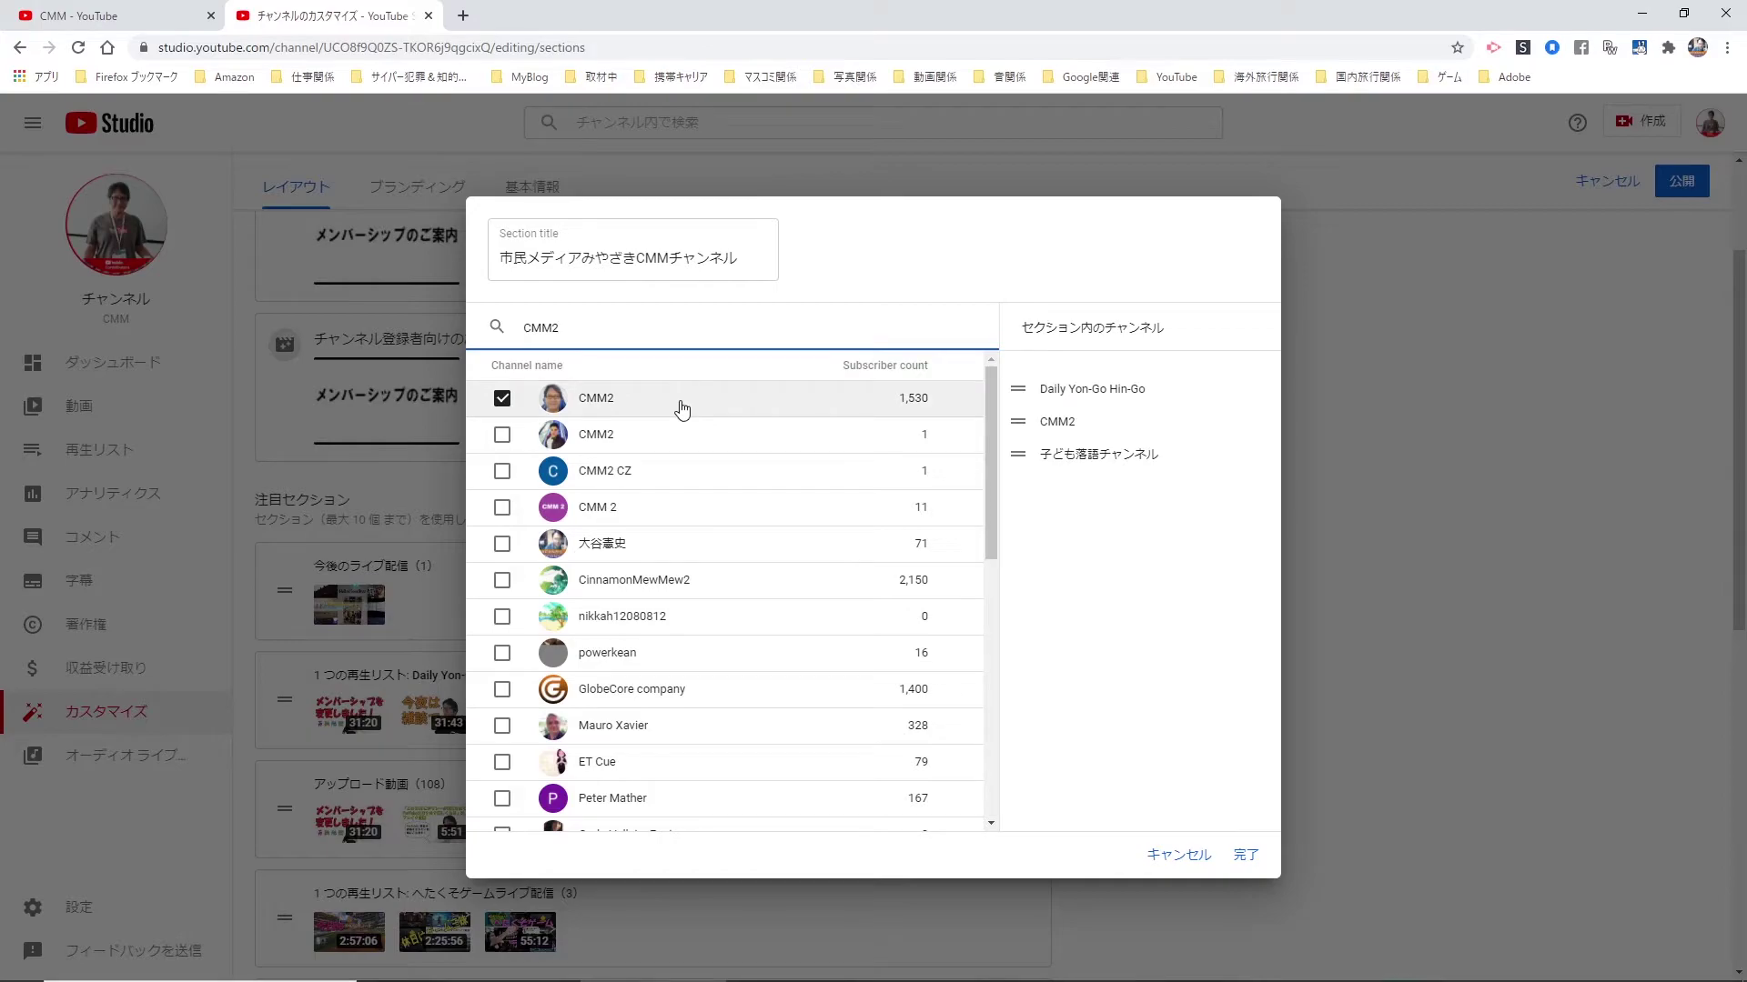
scroll(748, 448, "down", 1)
scroll(749, 448, "down", 6)
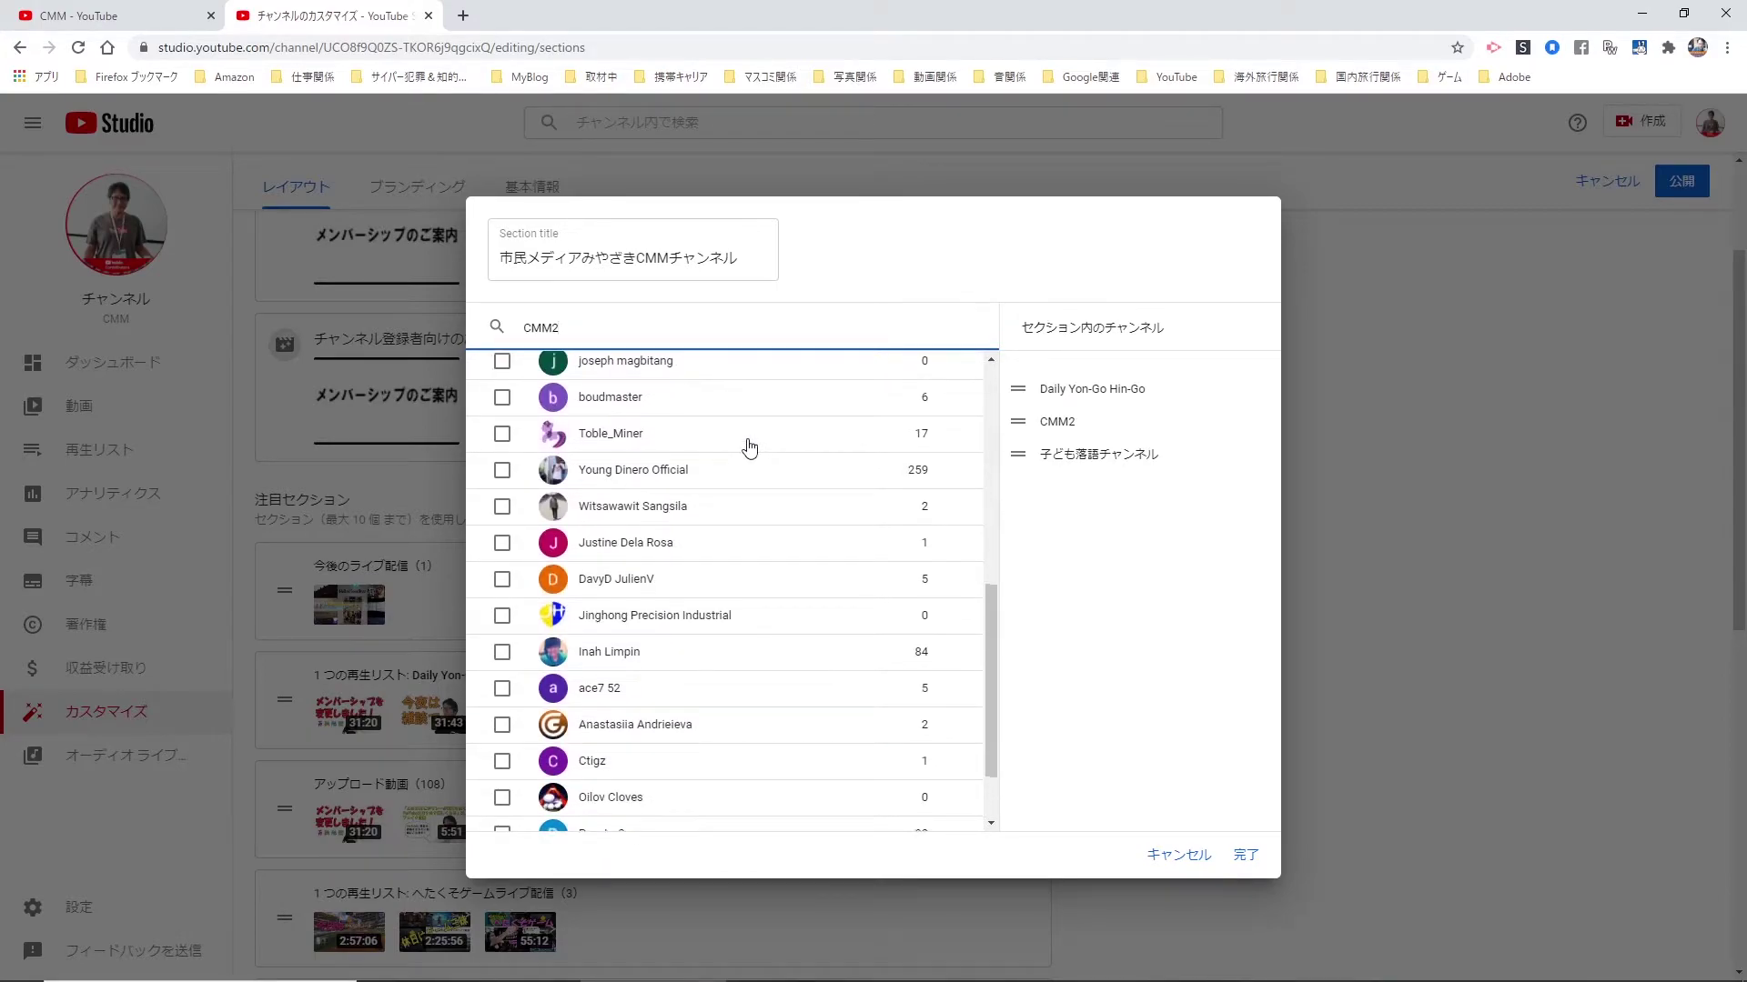
scroll(749, 448, "up", 7)
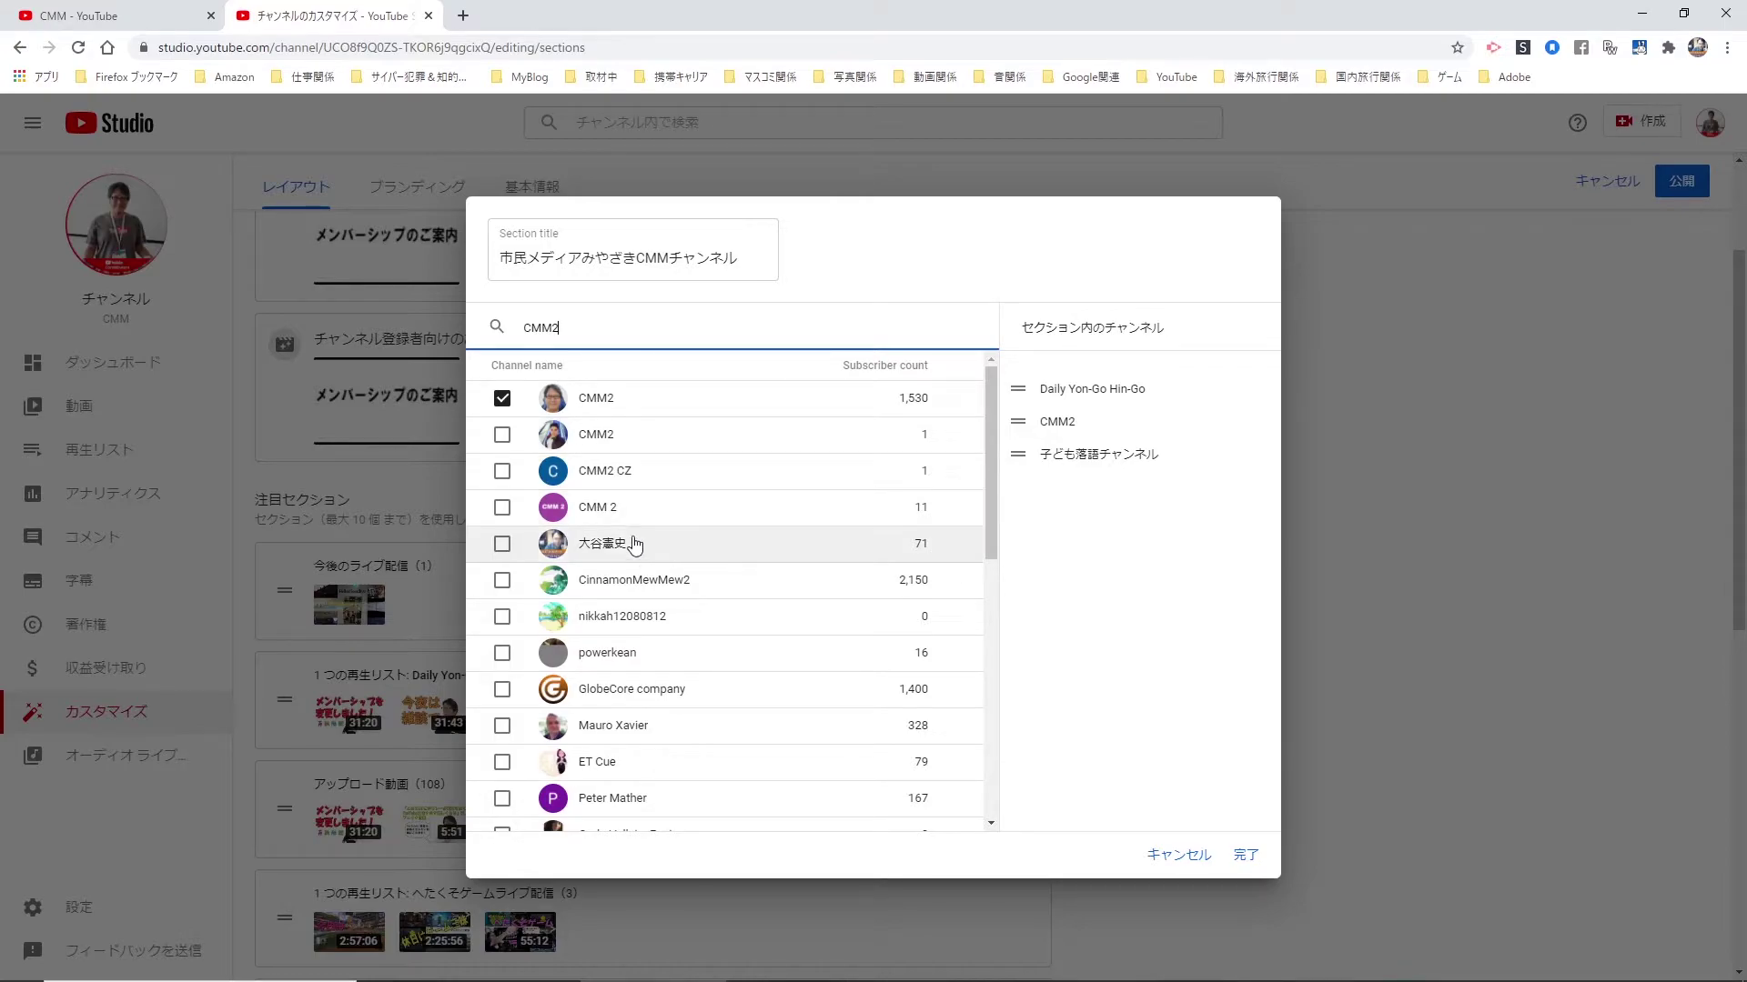
left_click(502, 545)
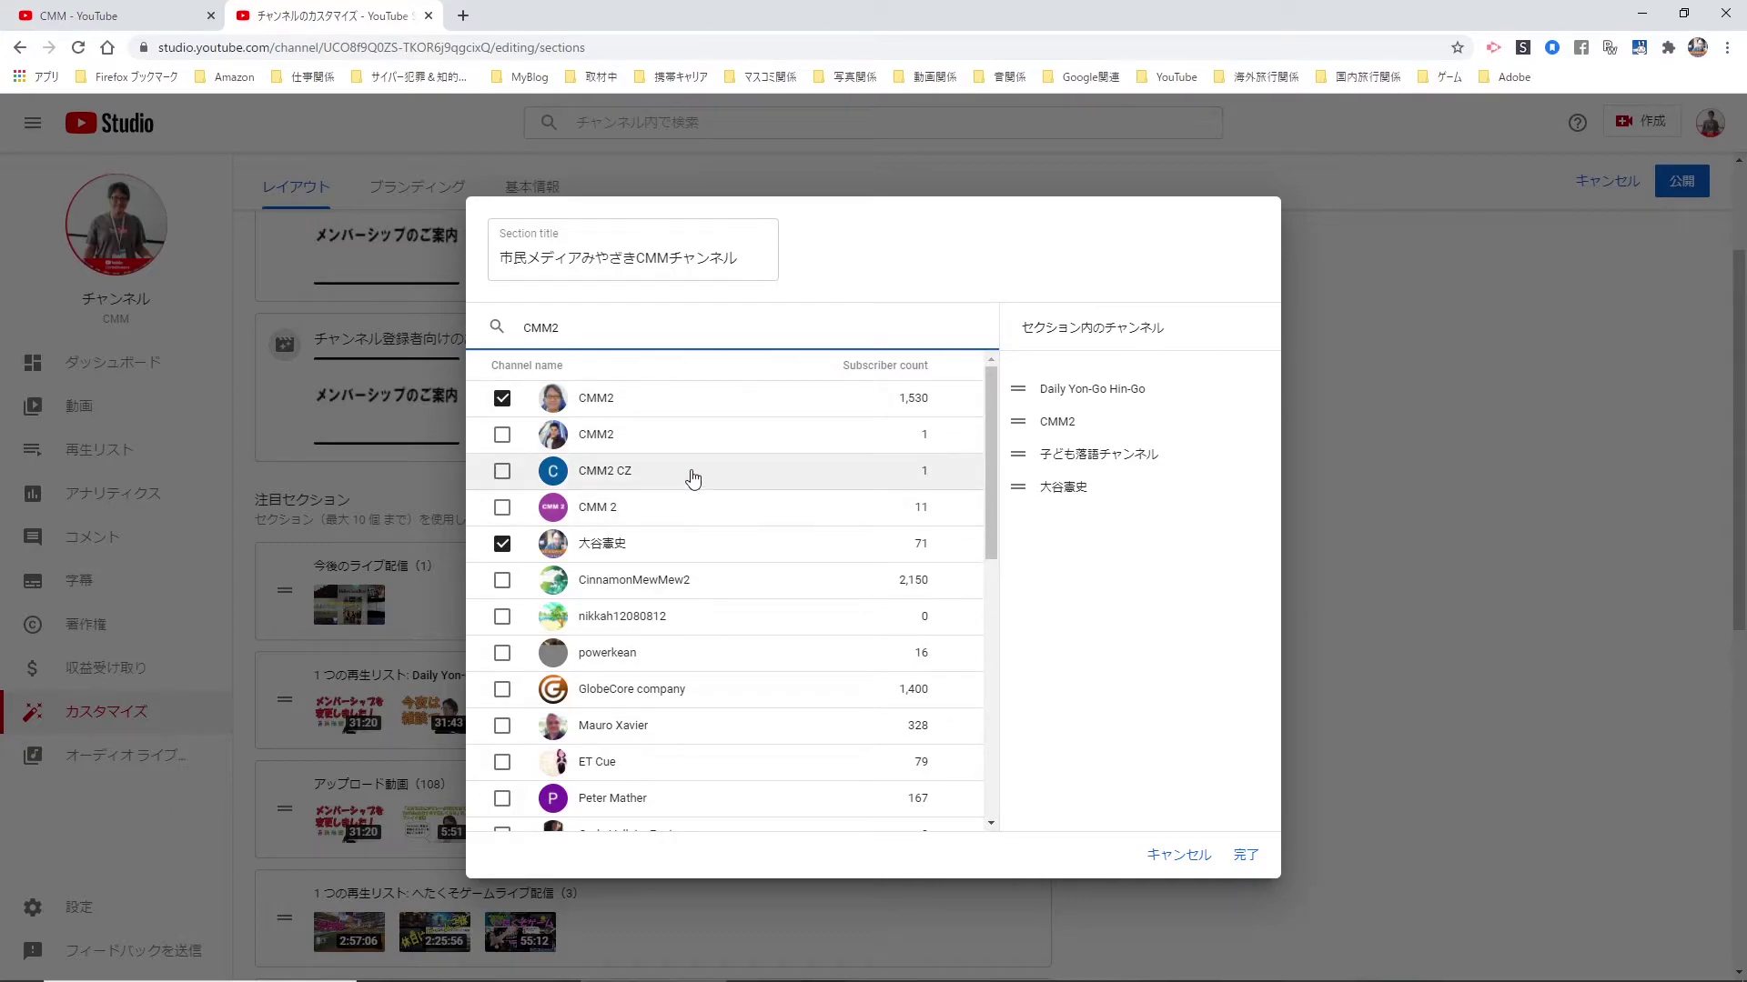
Finish adding the featured channels section titled 市民メディアみやざきCMMチャンネル with its four selected channels.
left_click(1243, 856)
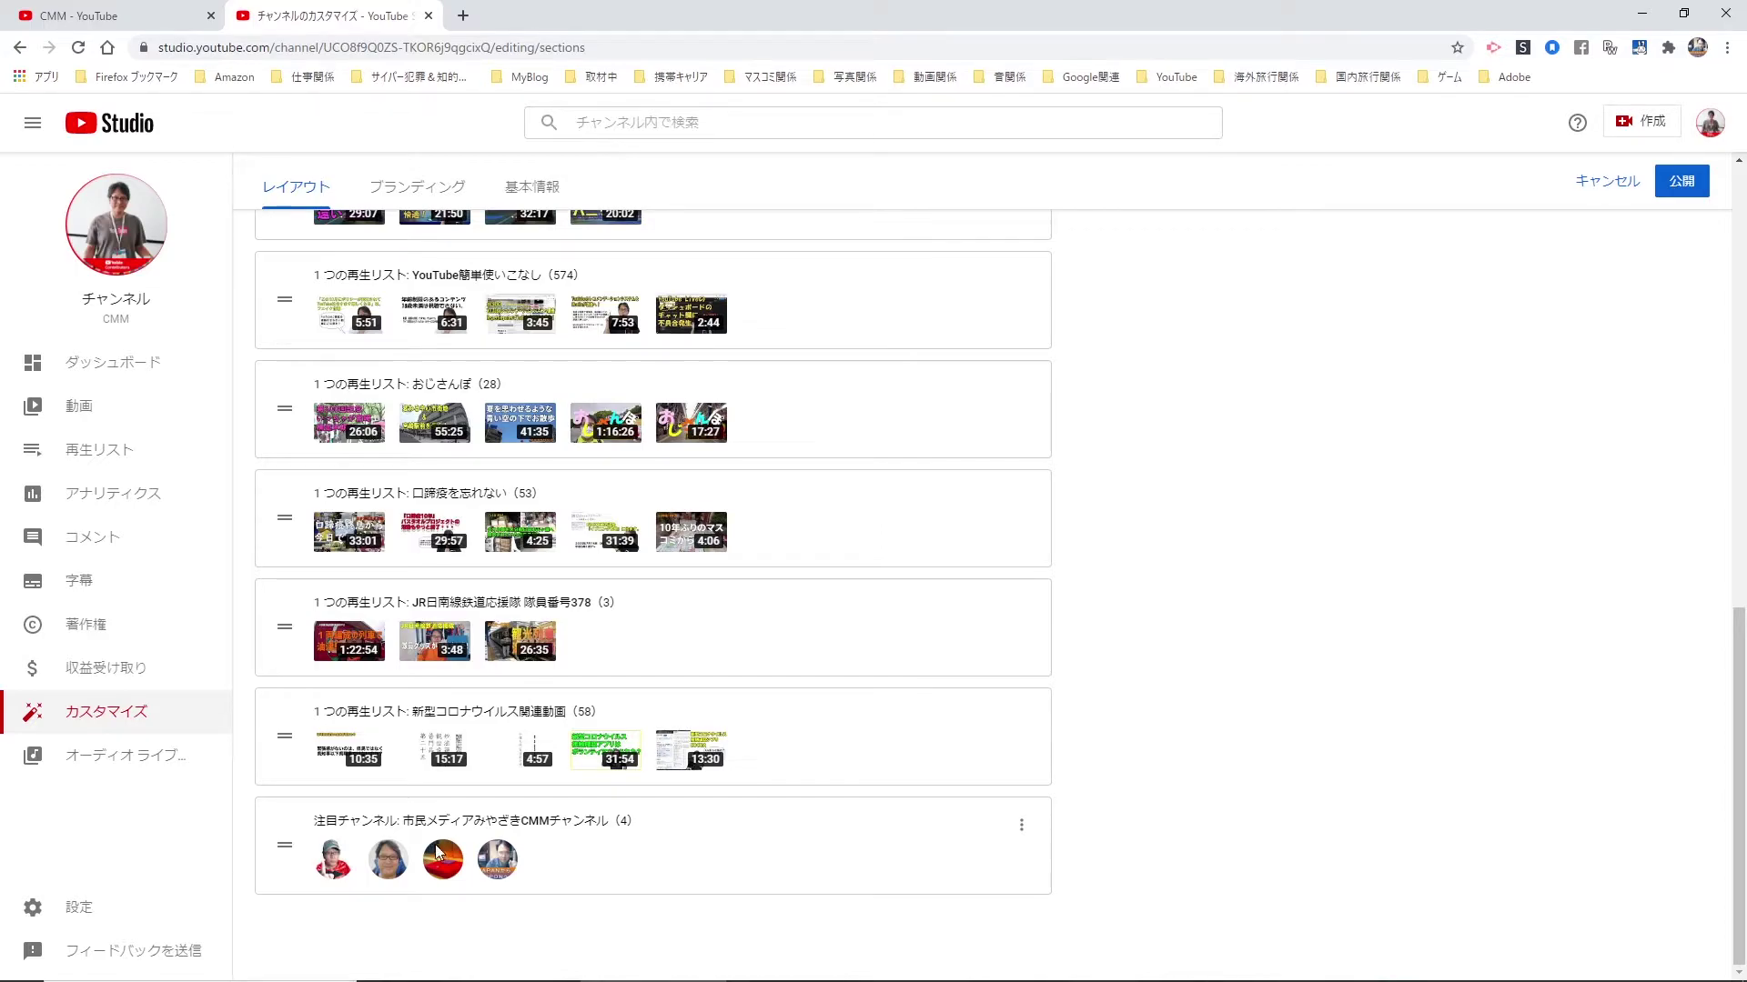
scroll(1348, 732, "up", 15)
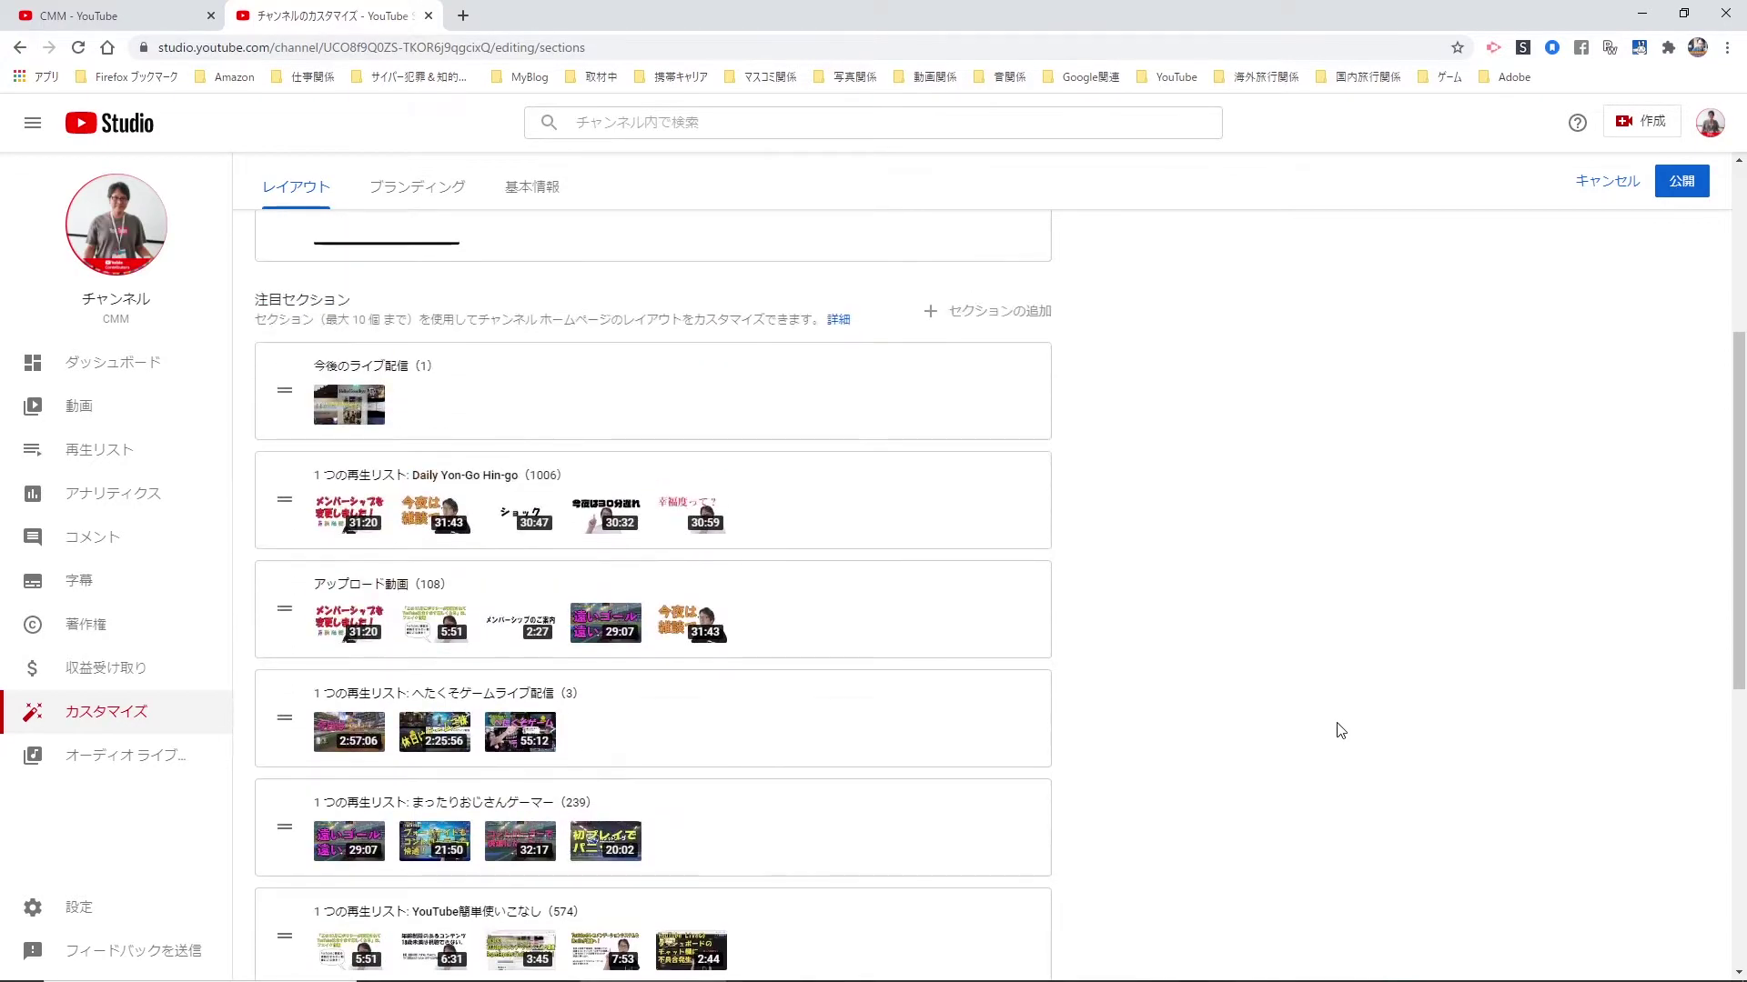
scroll(1339, 731, "down", 15)
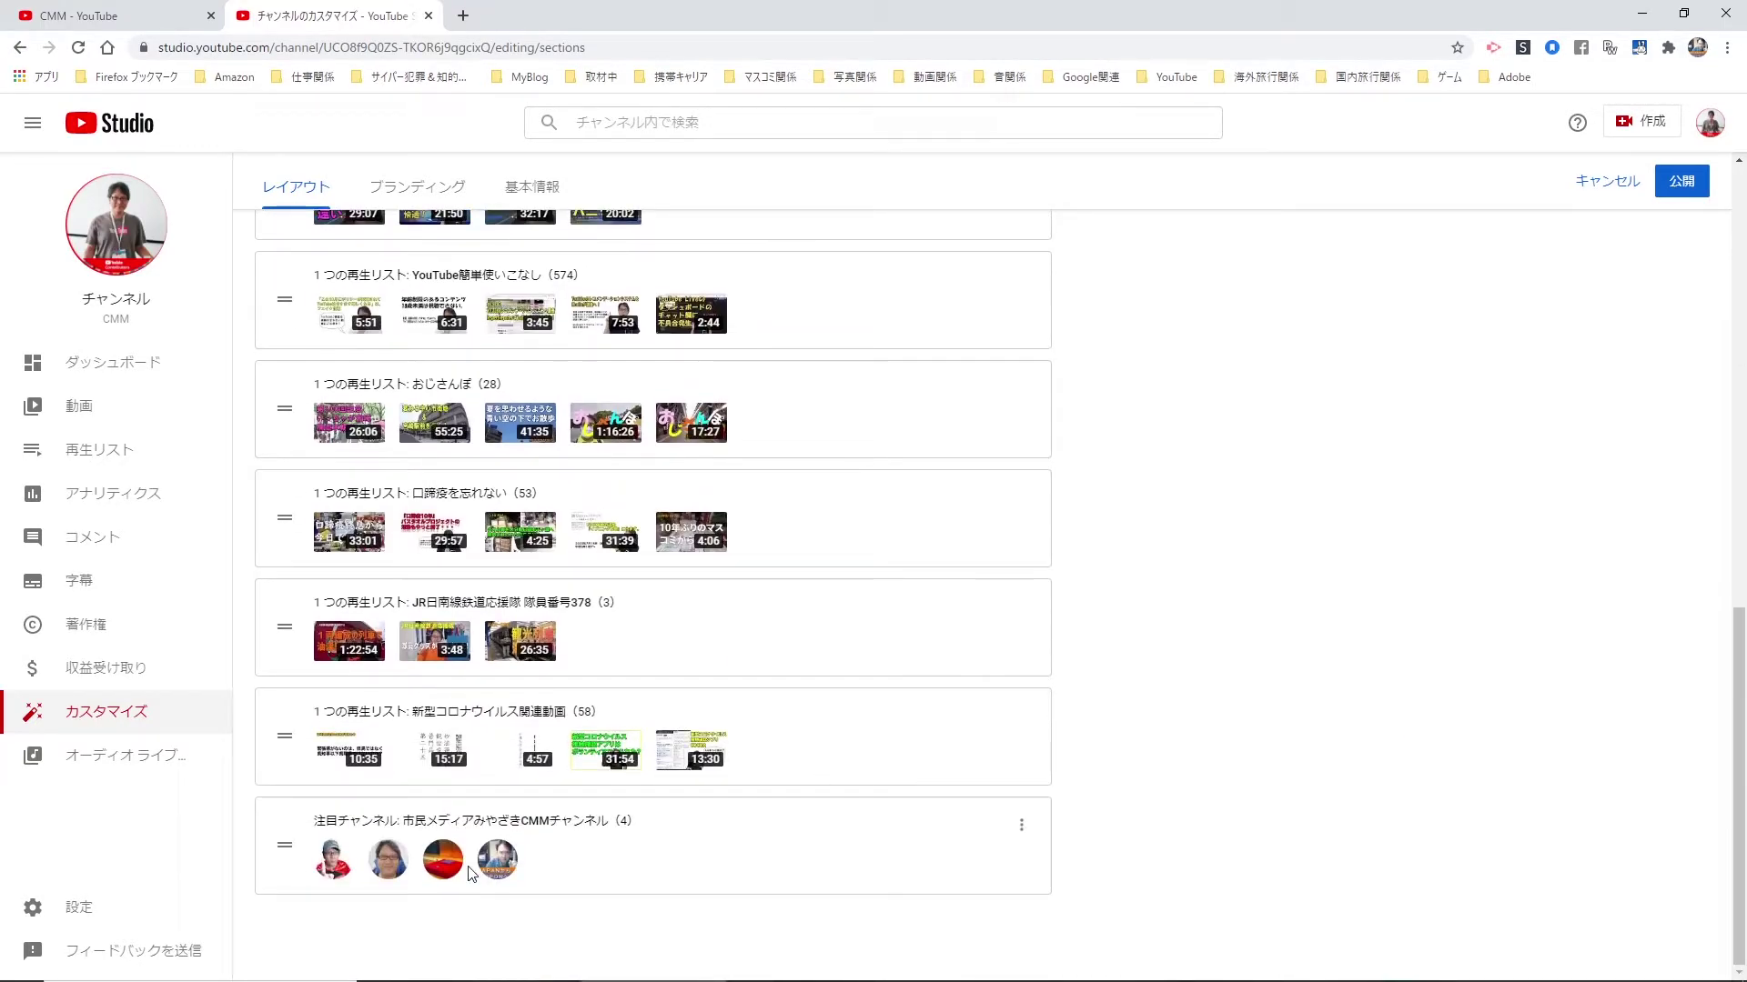
Move the 市民メディアみやざきCMMチャンネル featured channels section directly below the アップロード動画 section.
left_click_drag(285, 854, 300, 268)
scroll(285, 546, "up", 3)
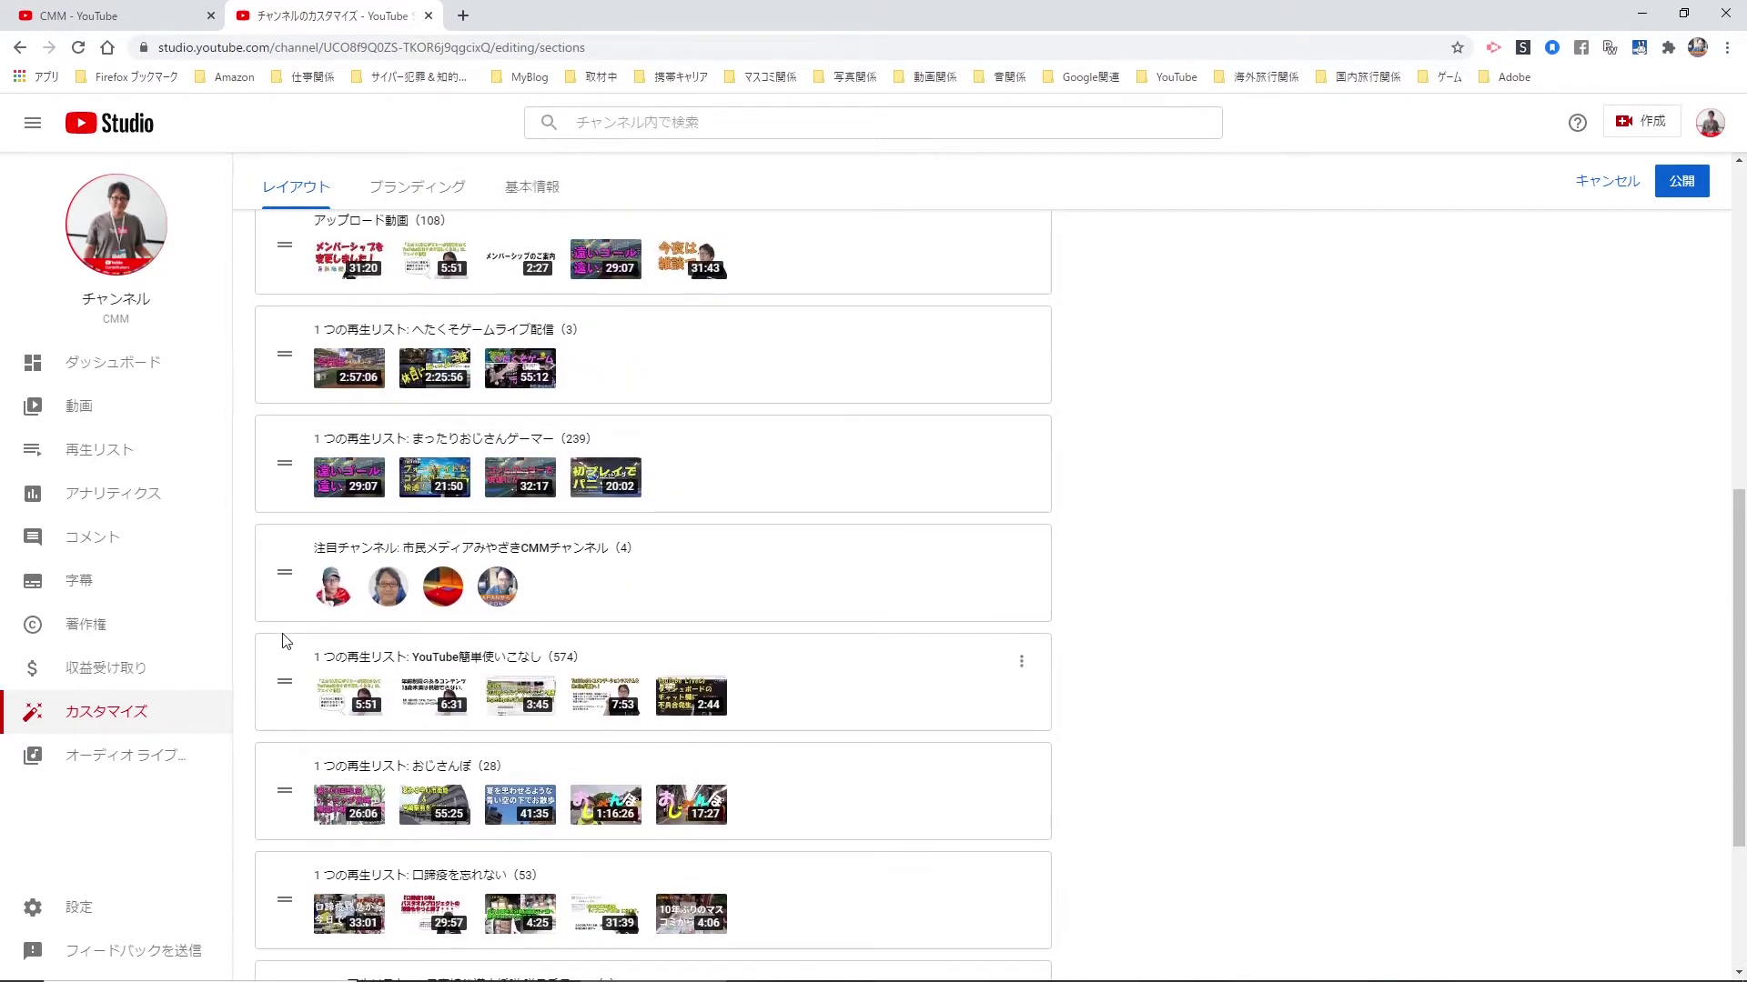
scroll(284, 641, "up", 2)
left_click_drag(292, 756, 289, 467)
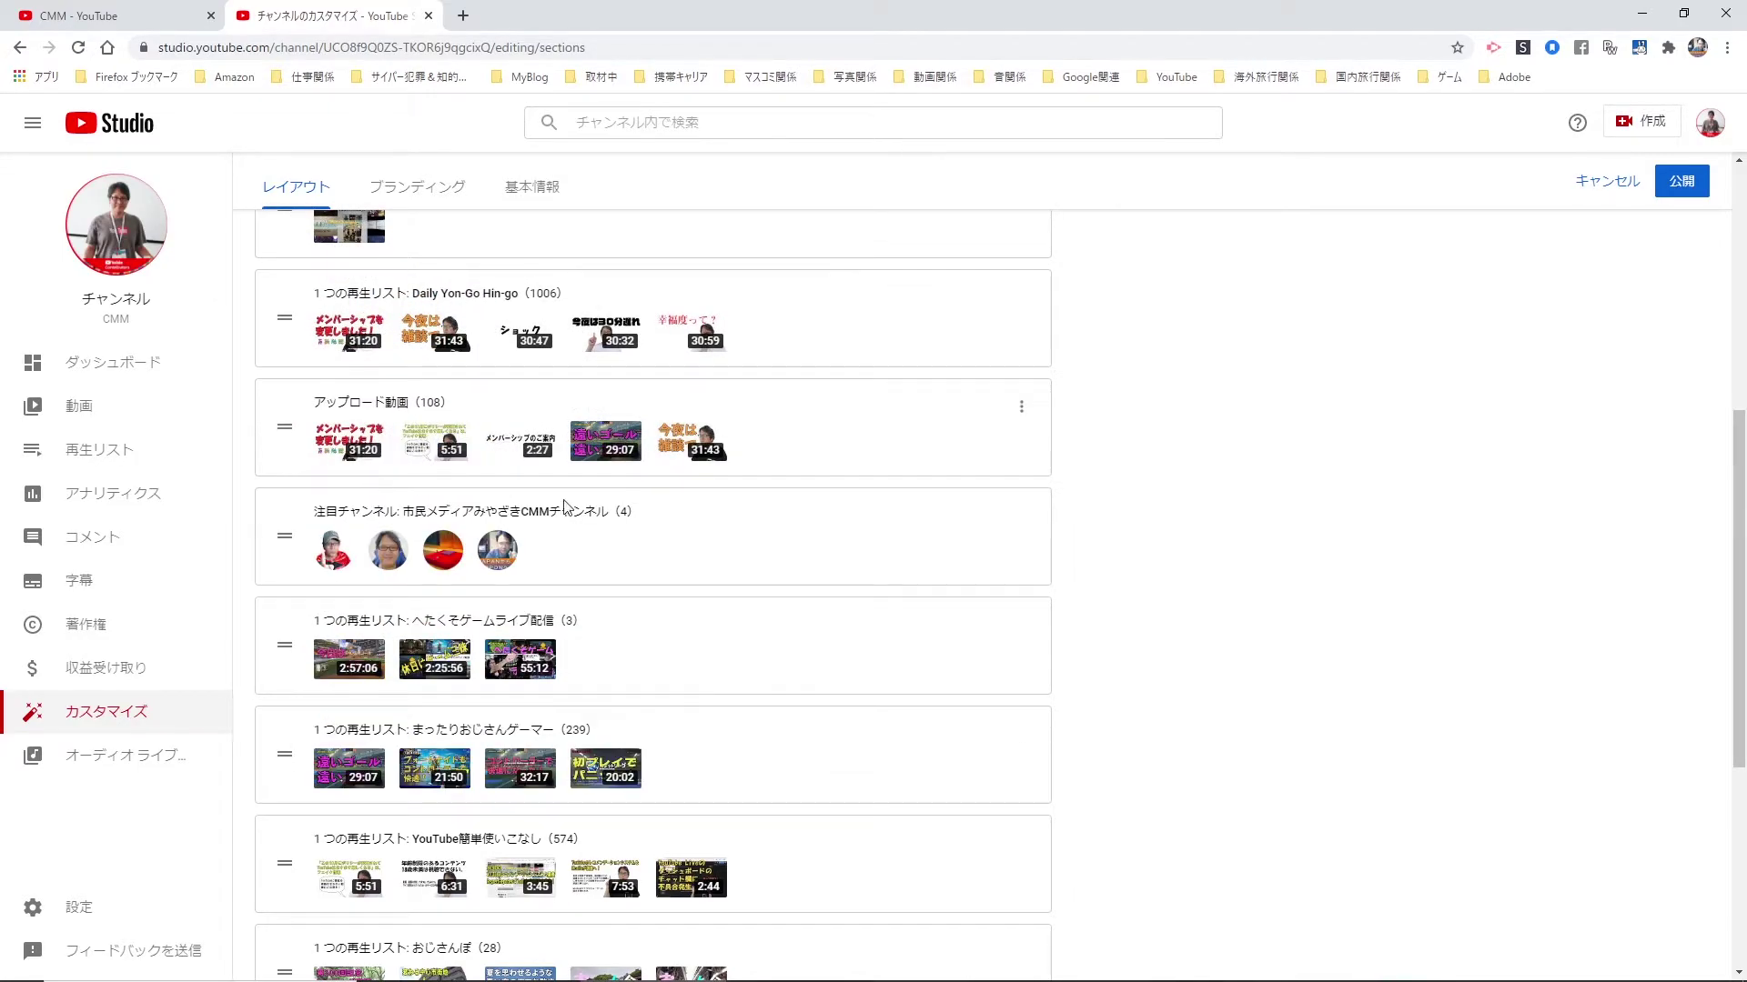
scroll(1524, 482, "up", 4)
scroll(1521, 496, "down", 3)
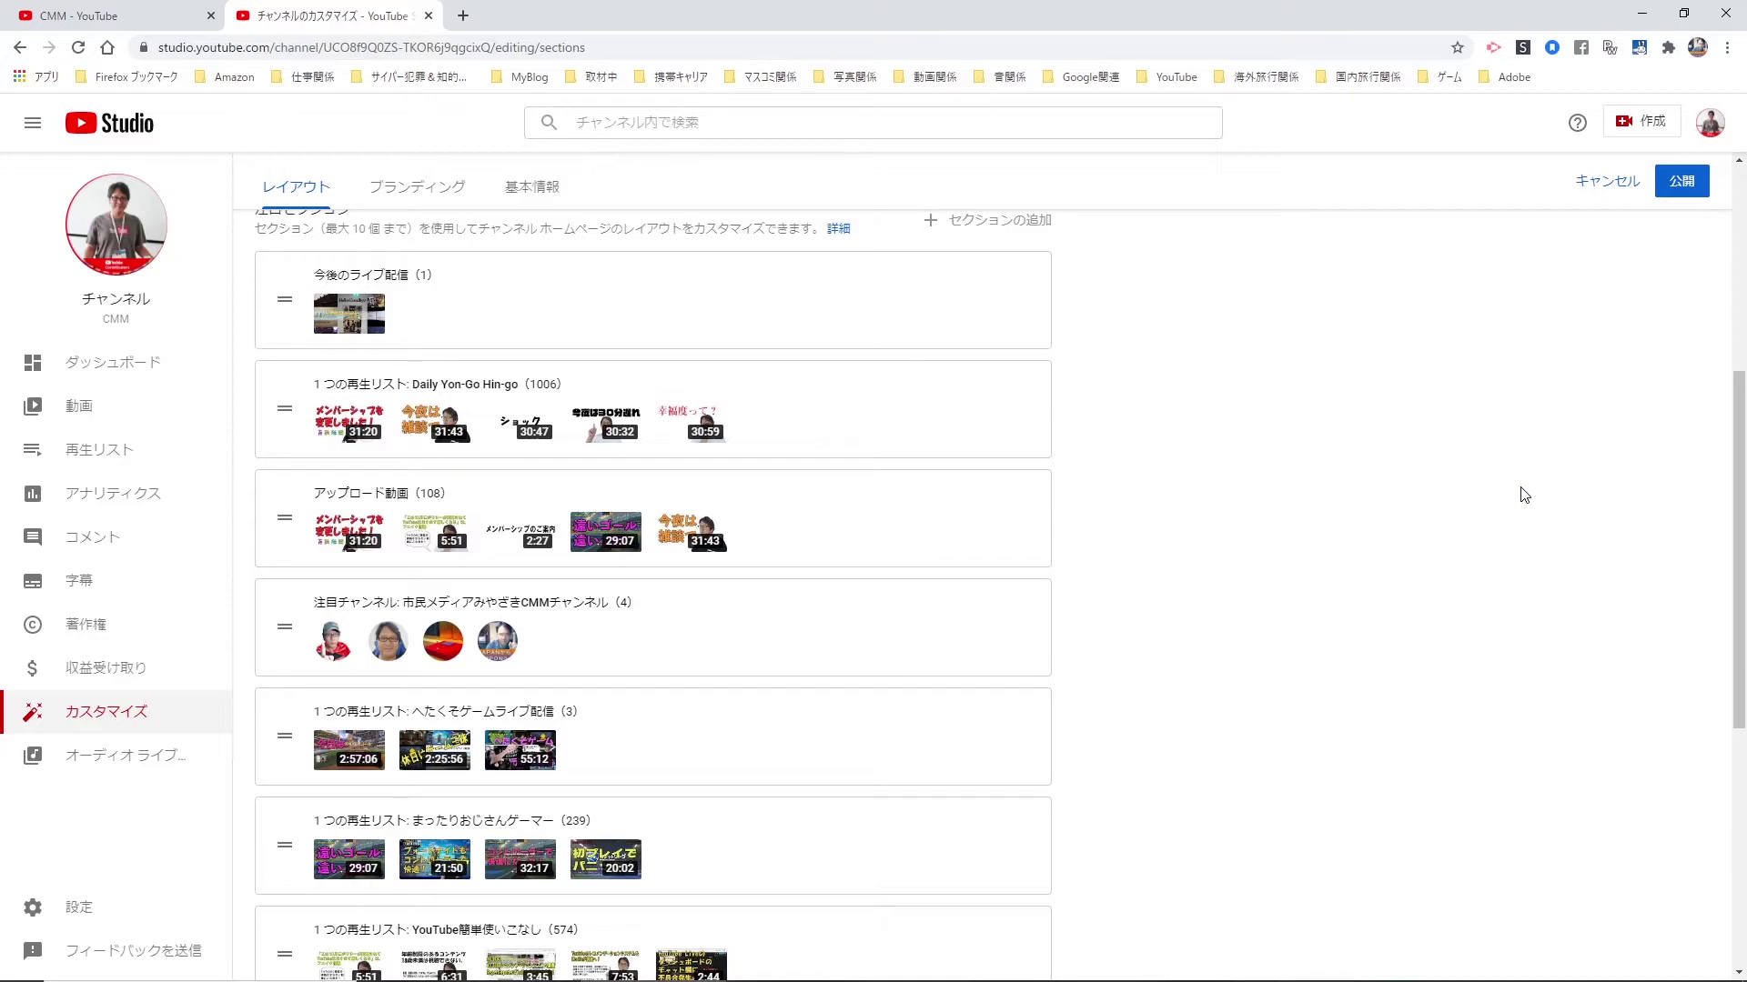
scroll(1523, 495, "up", 5)
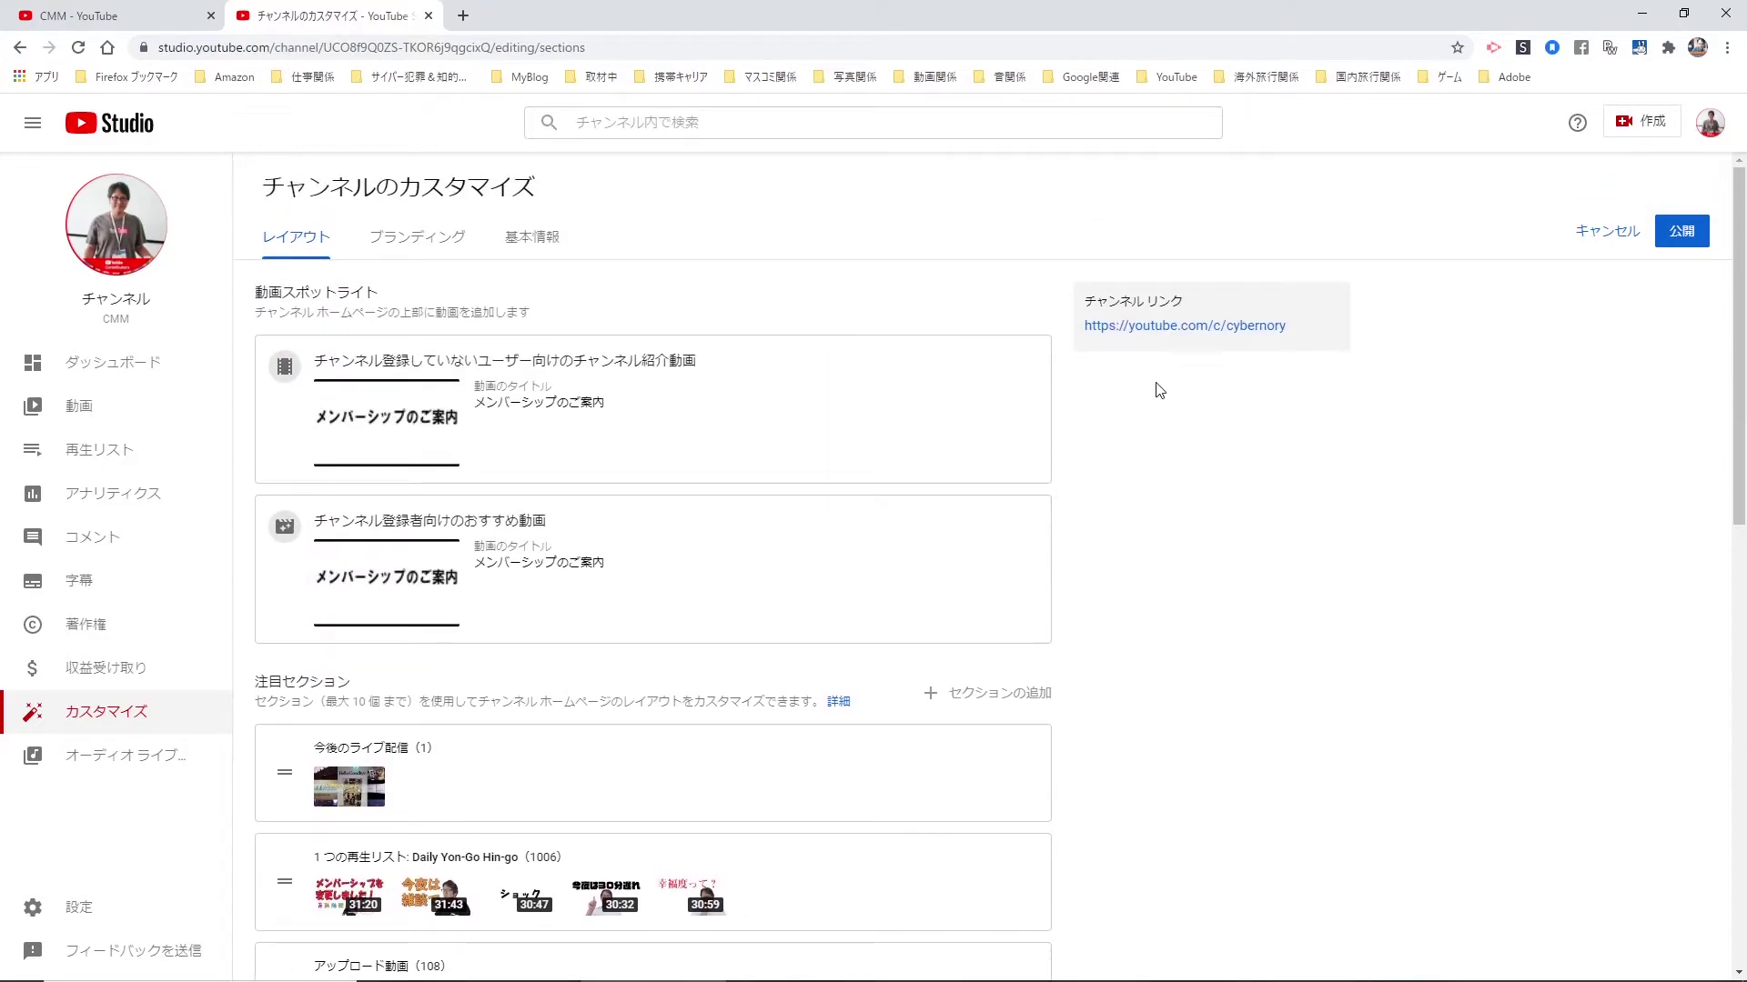
Examine the branding settings and the basic info, opening the channel name for editing and reviewing the description, translations and links.
left_click(407, 242)
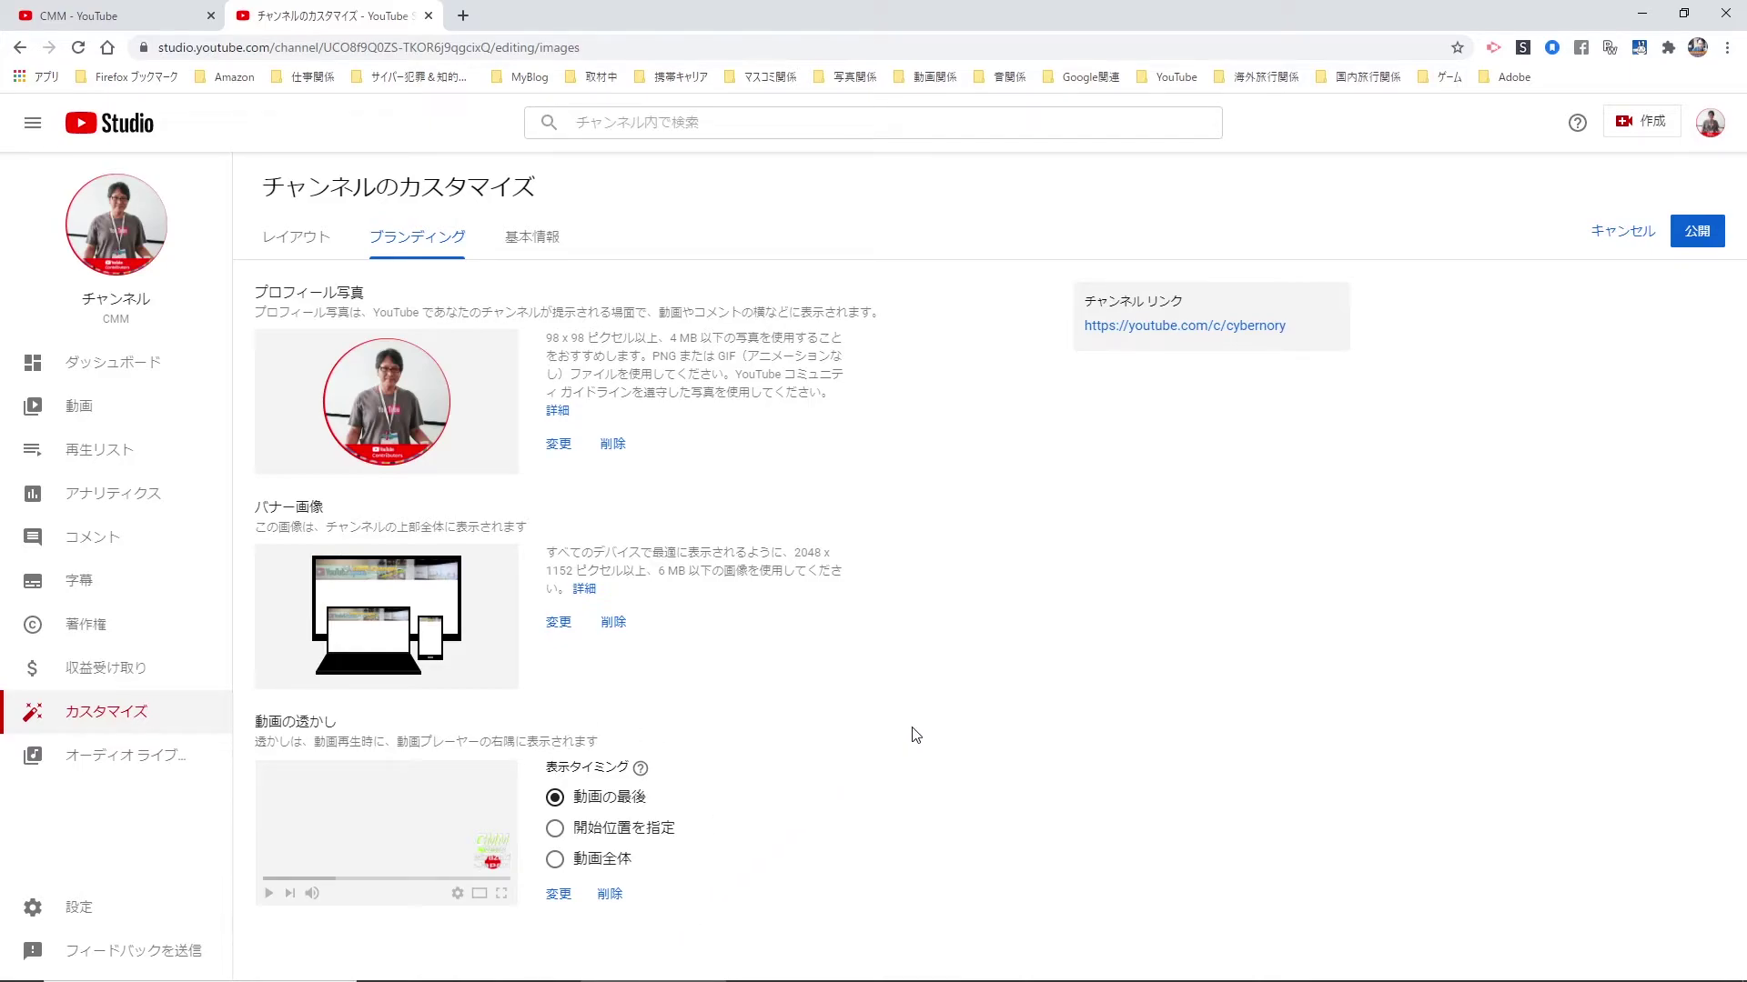
left_click(532, 237)
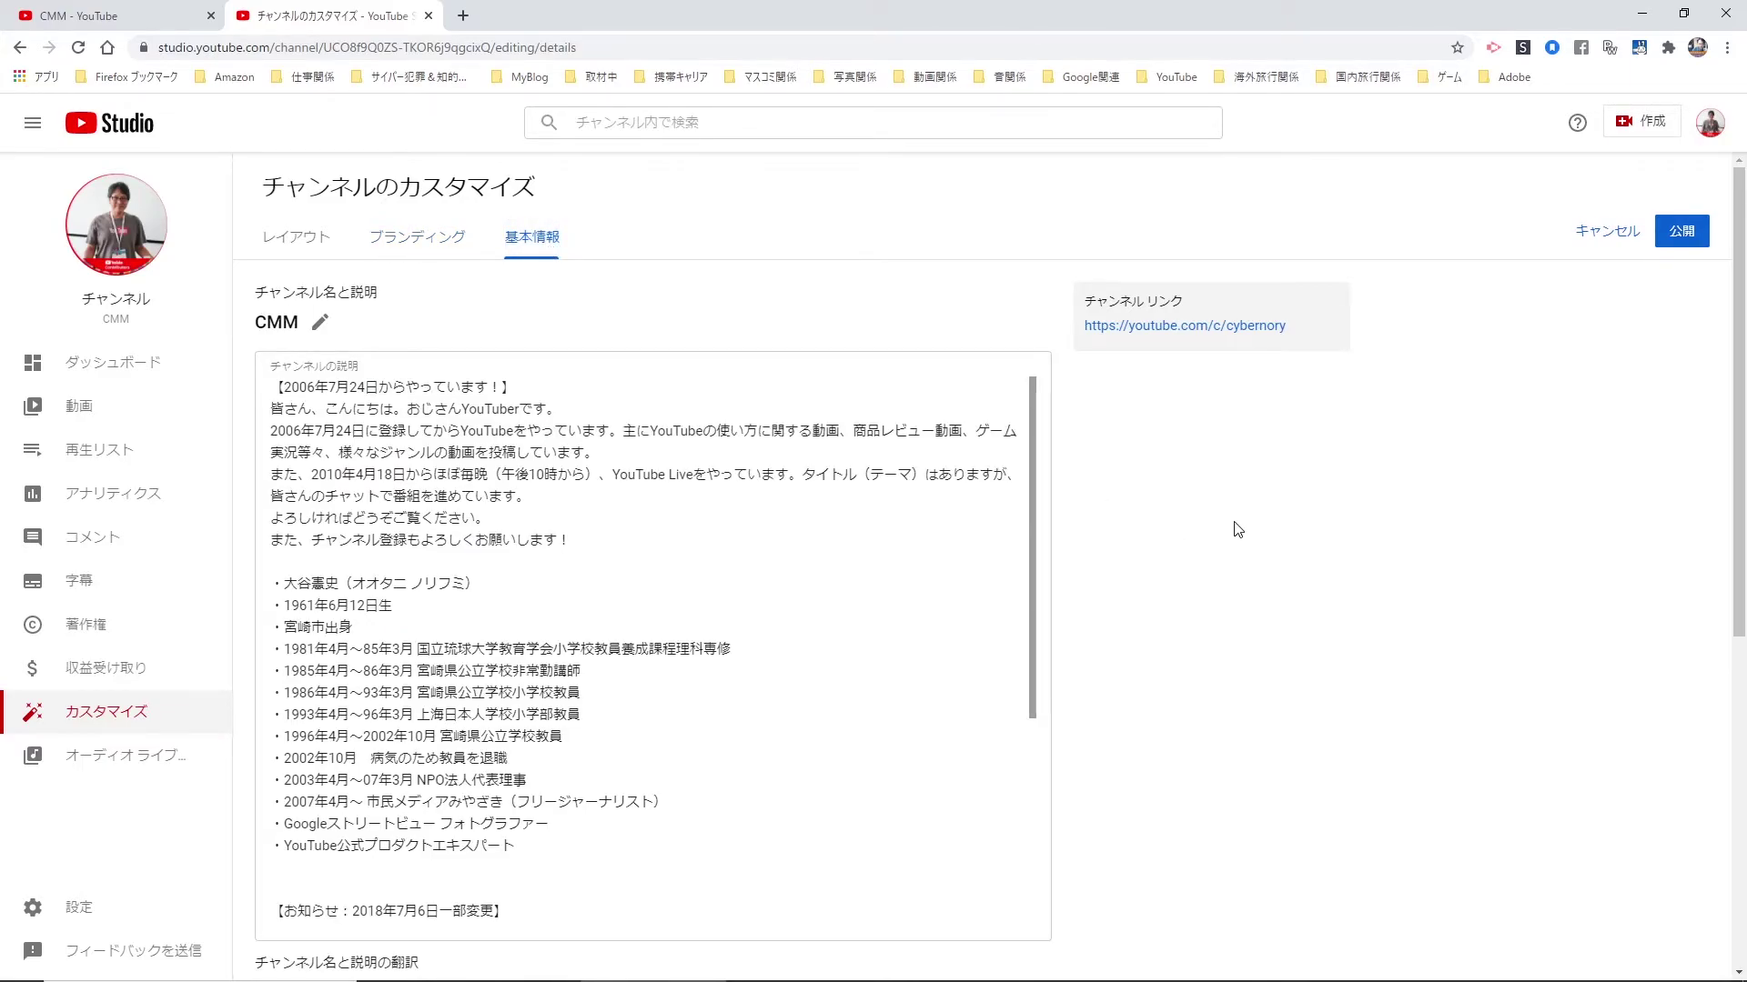
left_click(321, 326)
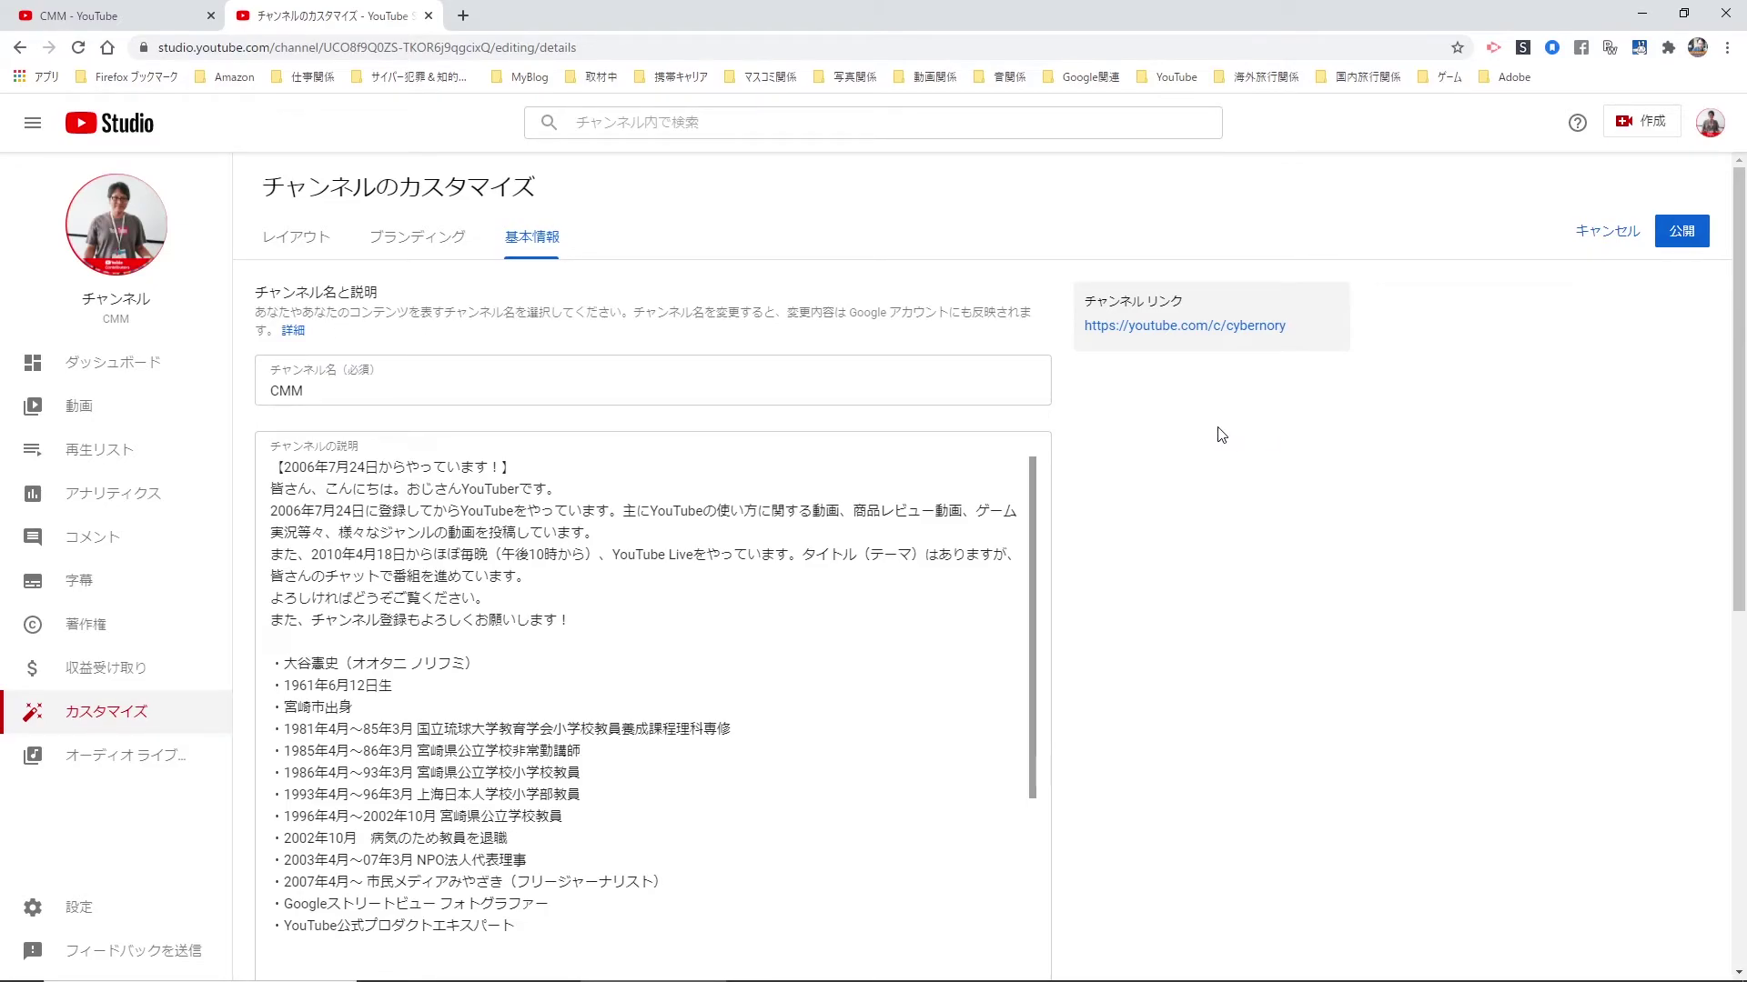
scroll(1228, 436, "down", 4)
scroll(1221, 435, "up", 2)
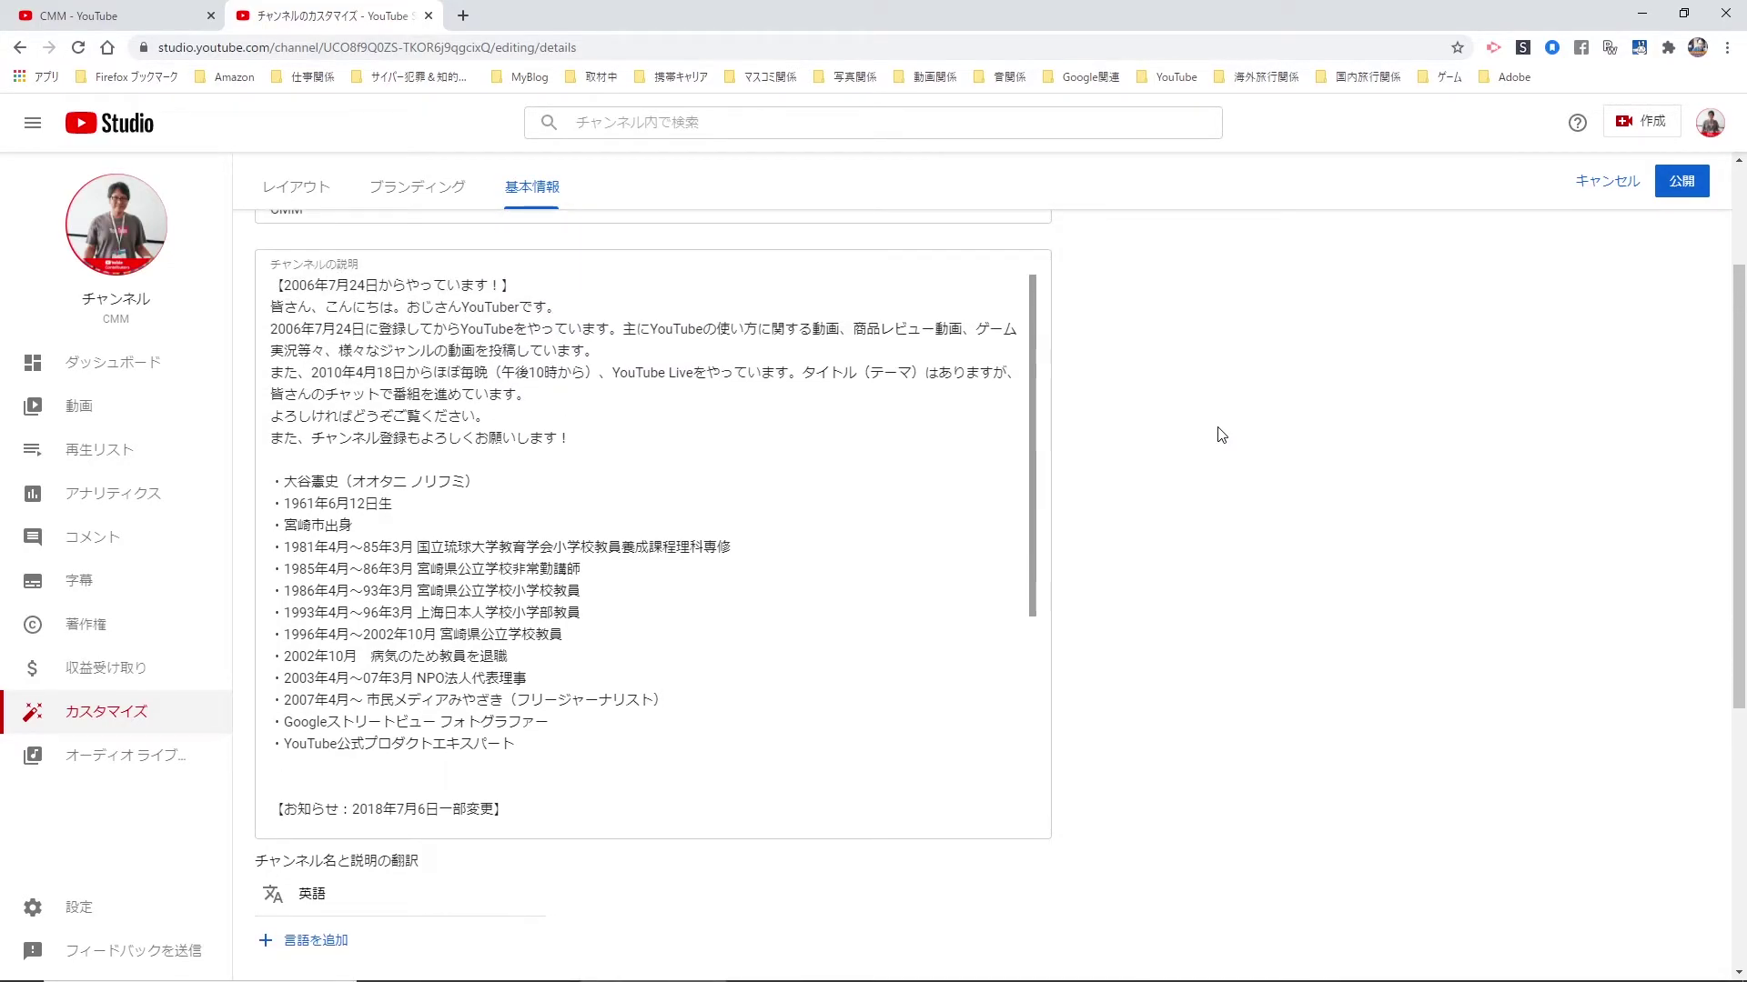
scroll(1221, 435, "down", 2)
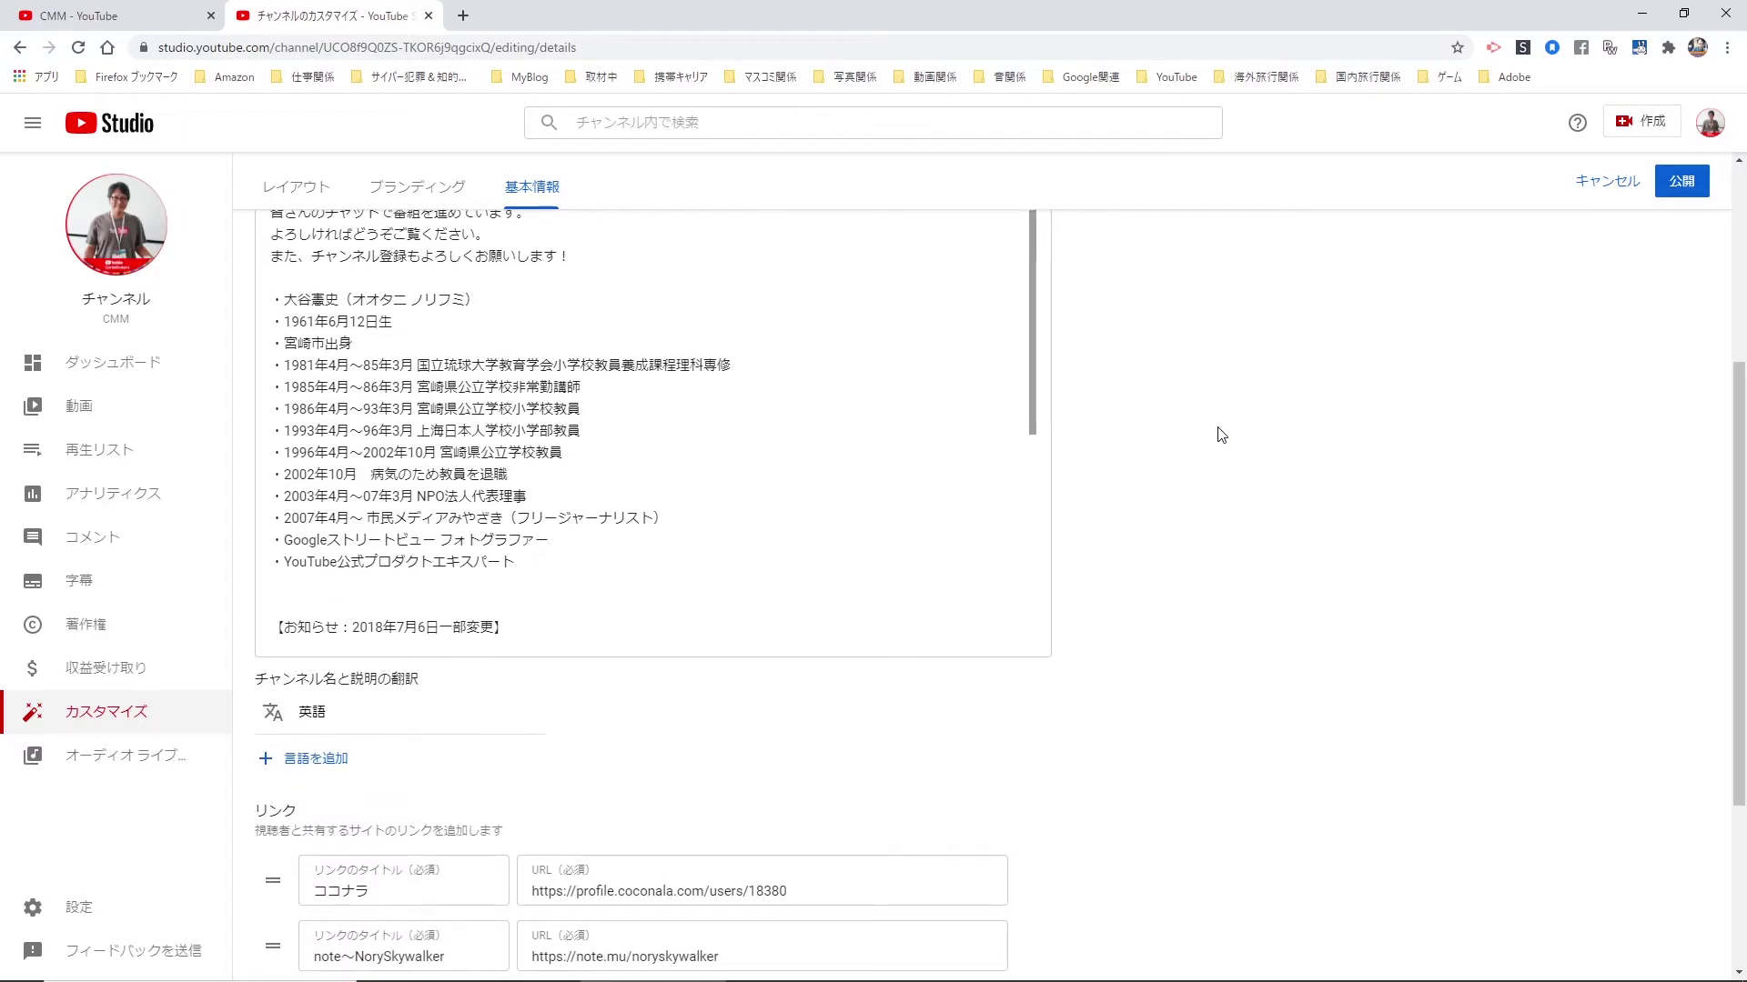
scroll(1220, 435, "down", 1)
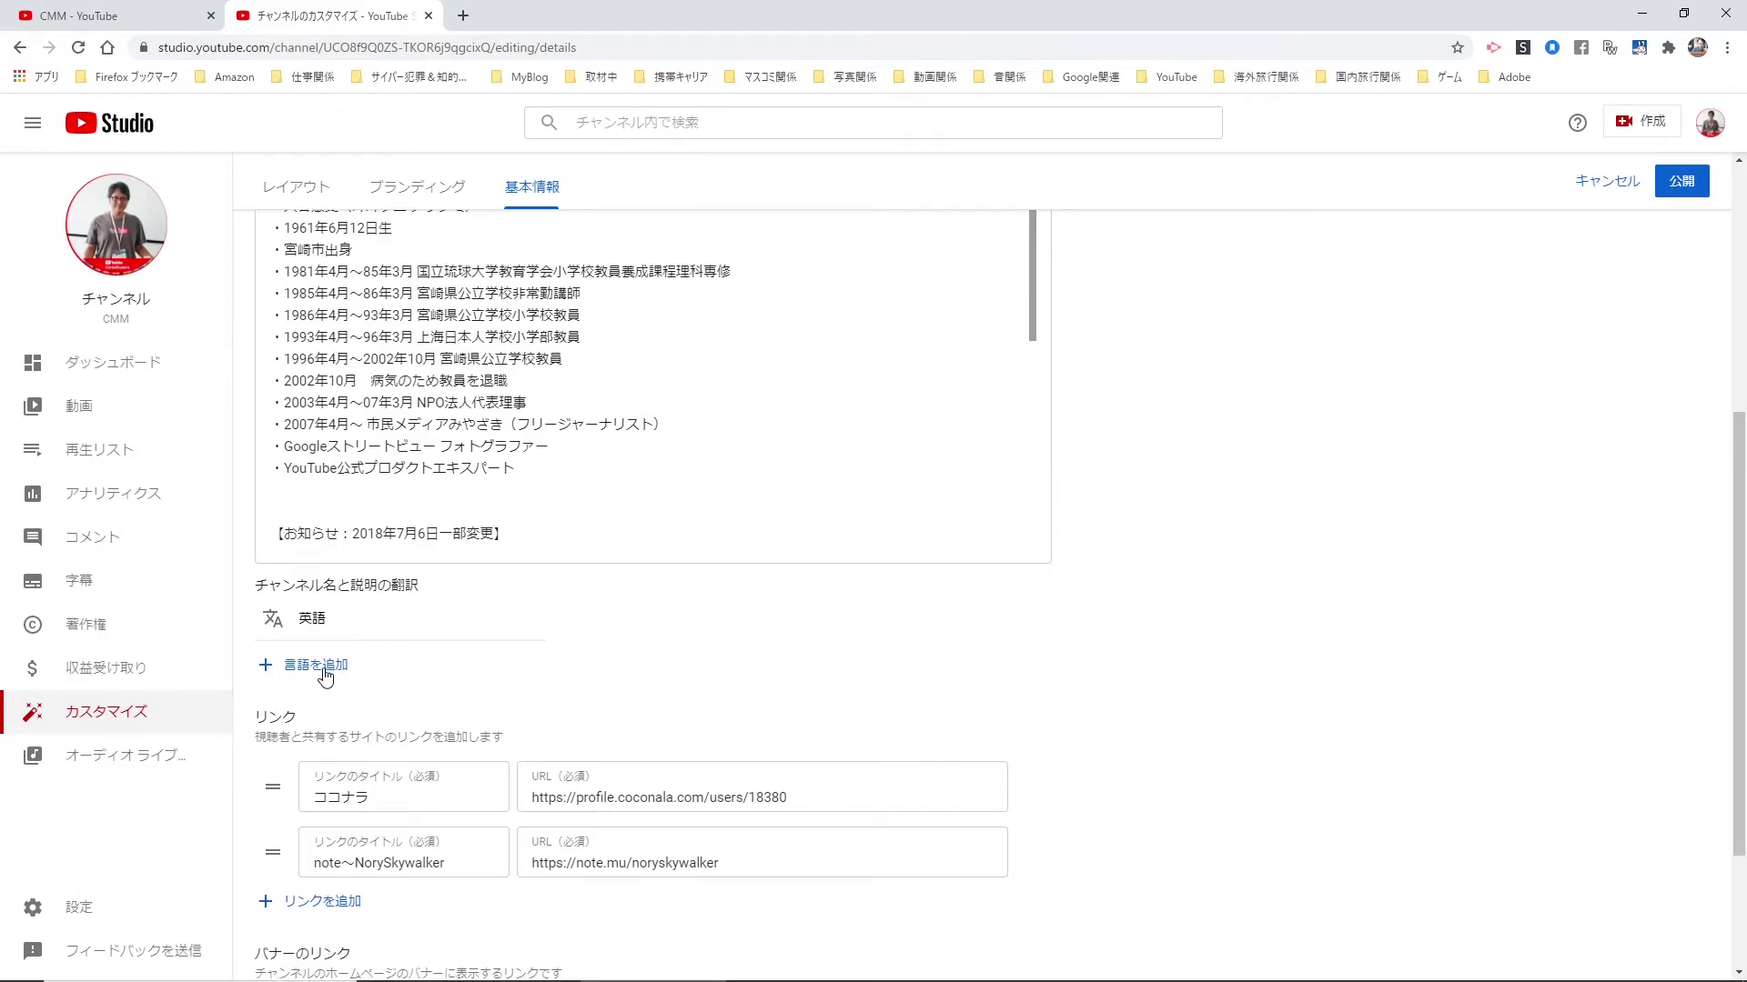
scroll(483, 644, "down", 1)
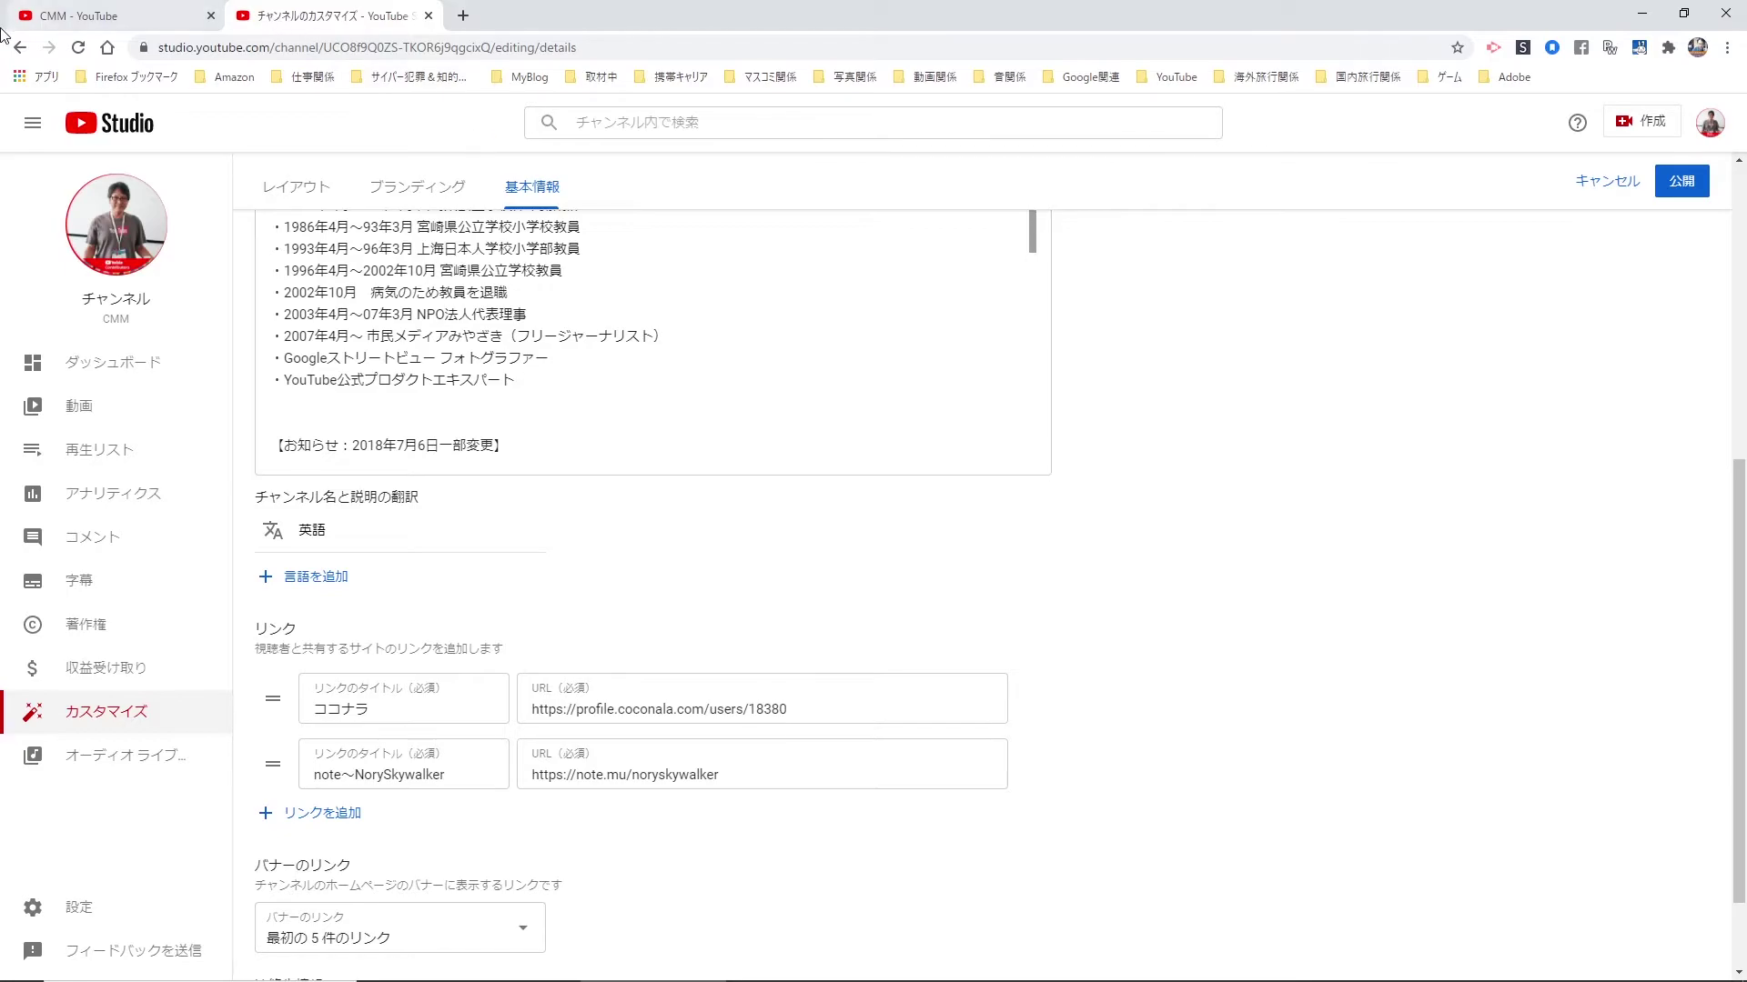
Examine the description, details and links on the public channel's 概要 page.
left_click(87, 16)
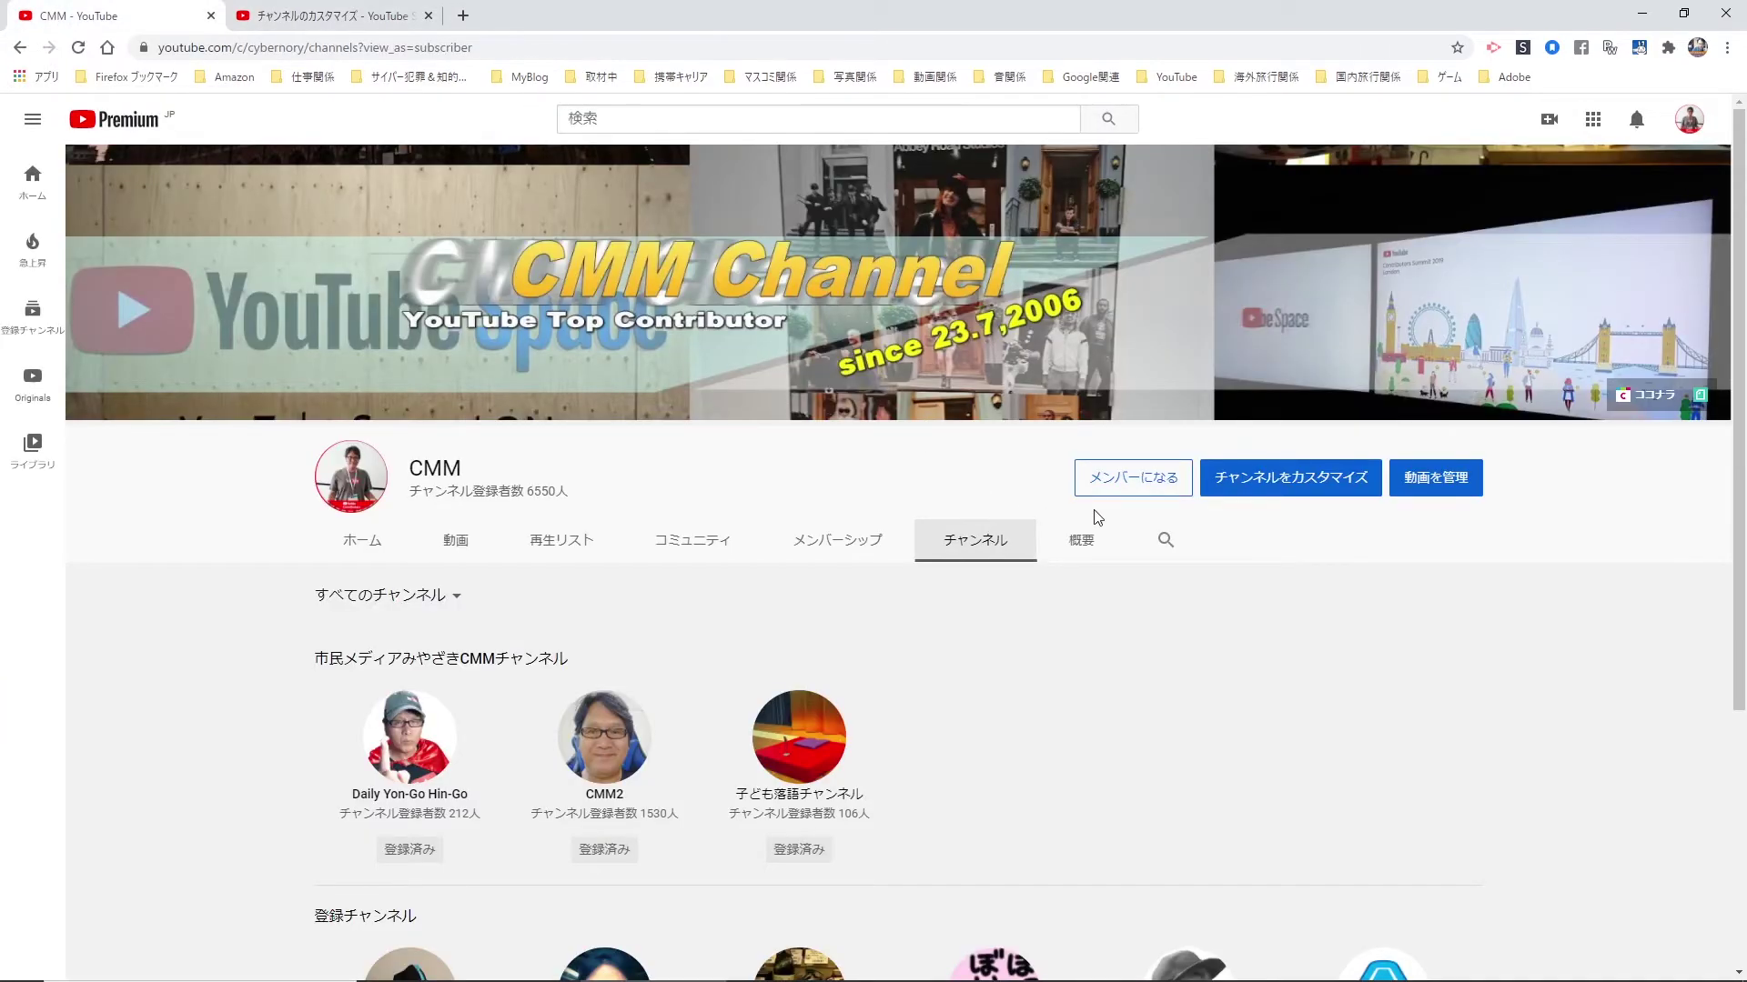
left_click(1085, 542)
scroll(1035, 567, "down", 4)
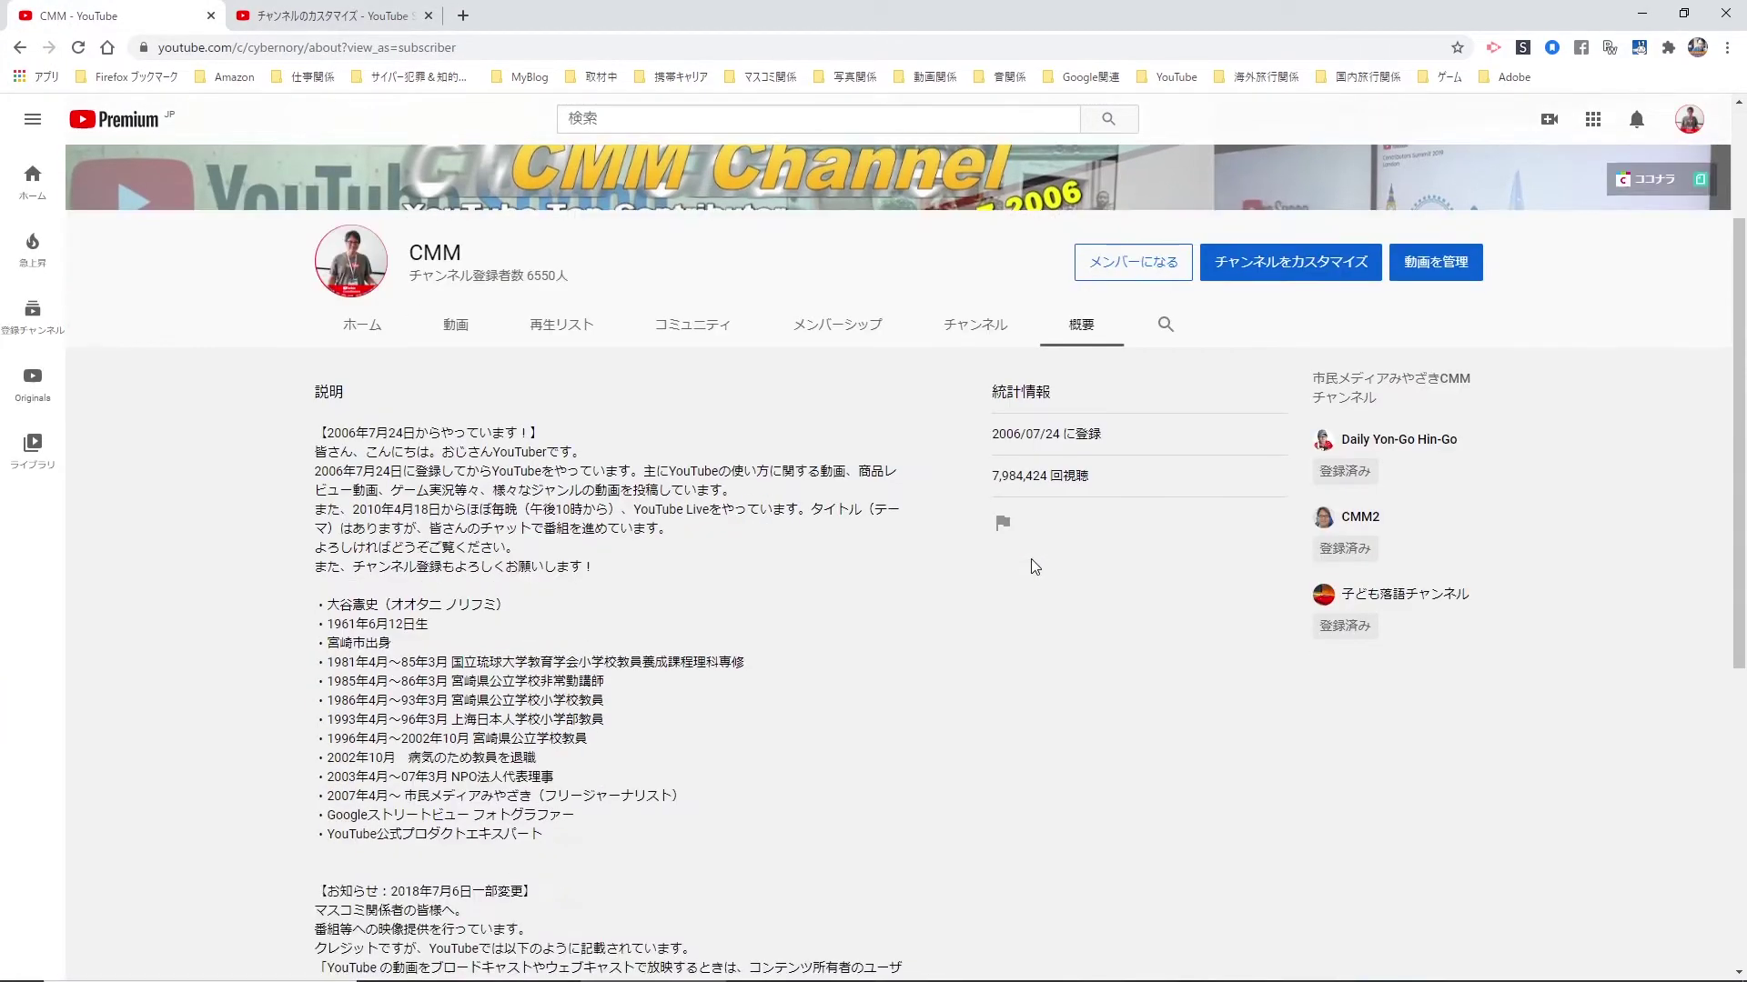
scroll(1036, 567, "down", 4)
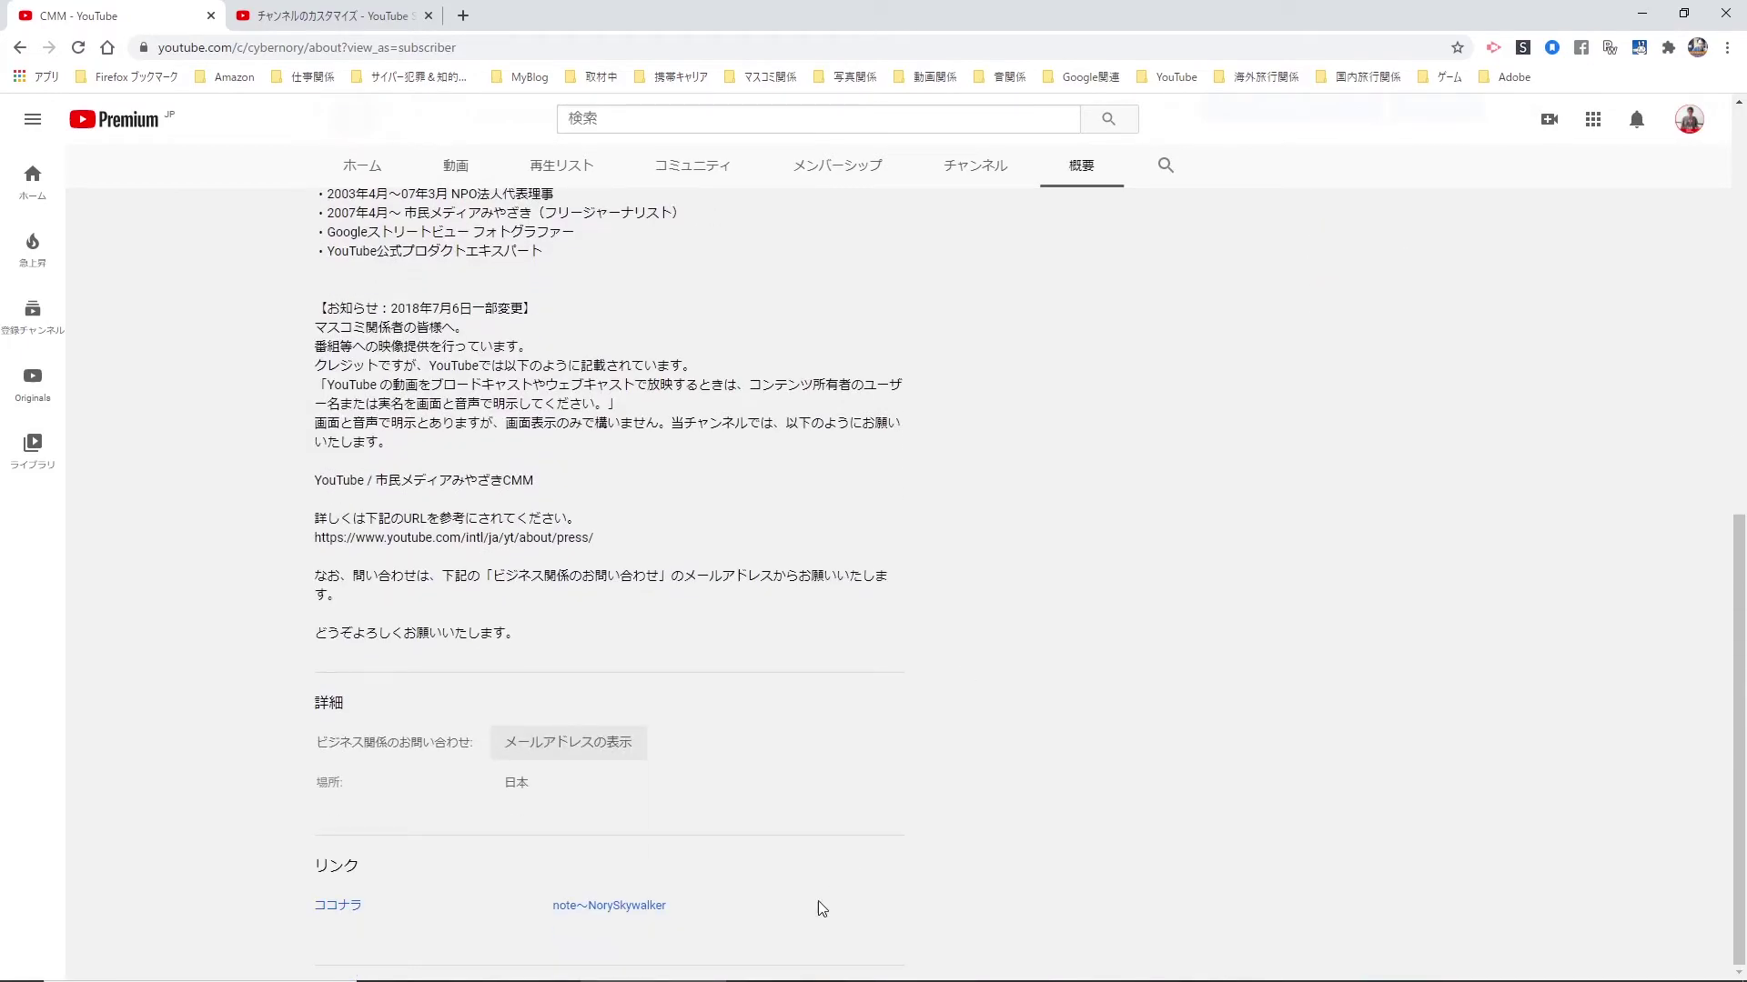
scroll(1042, 670, "up", 9)
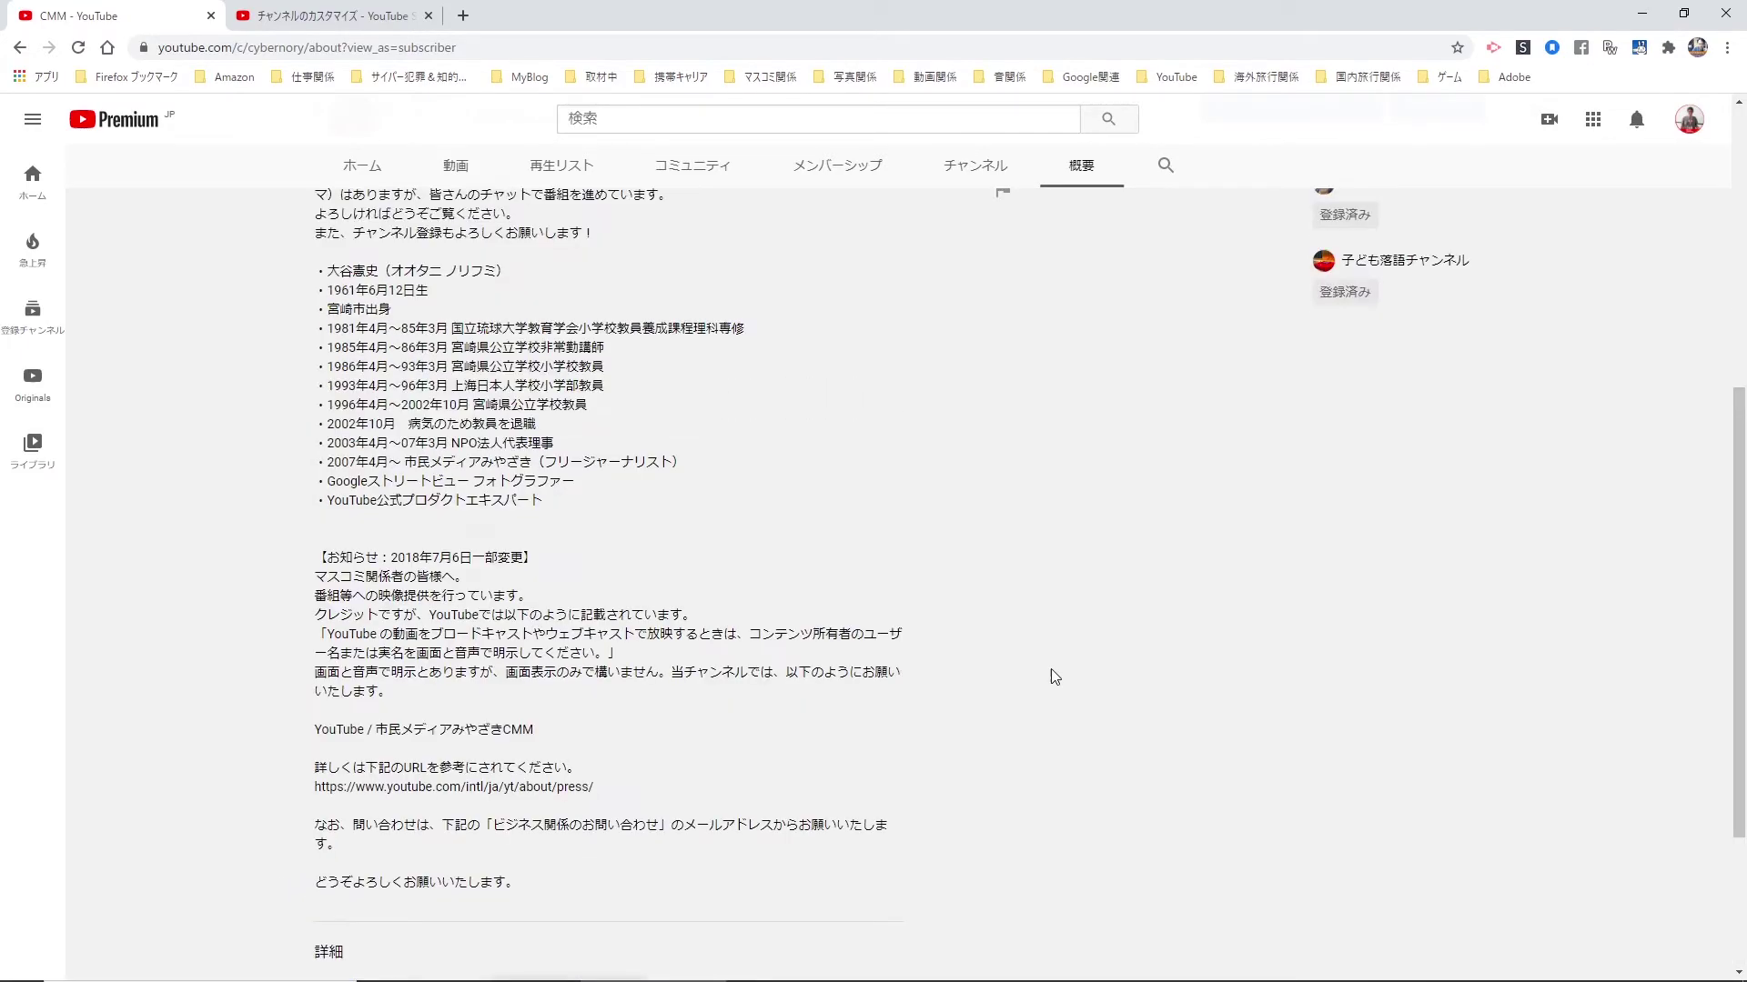
scroll(1074, 672, "up", 1)
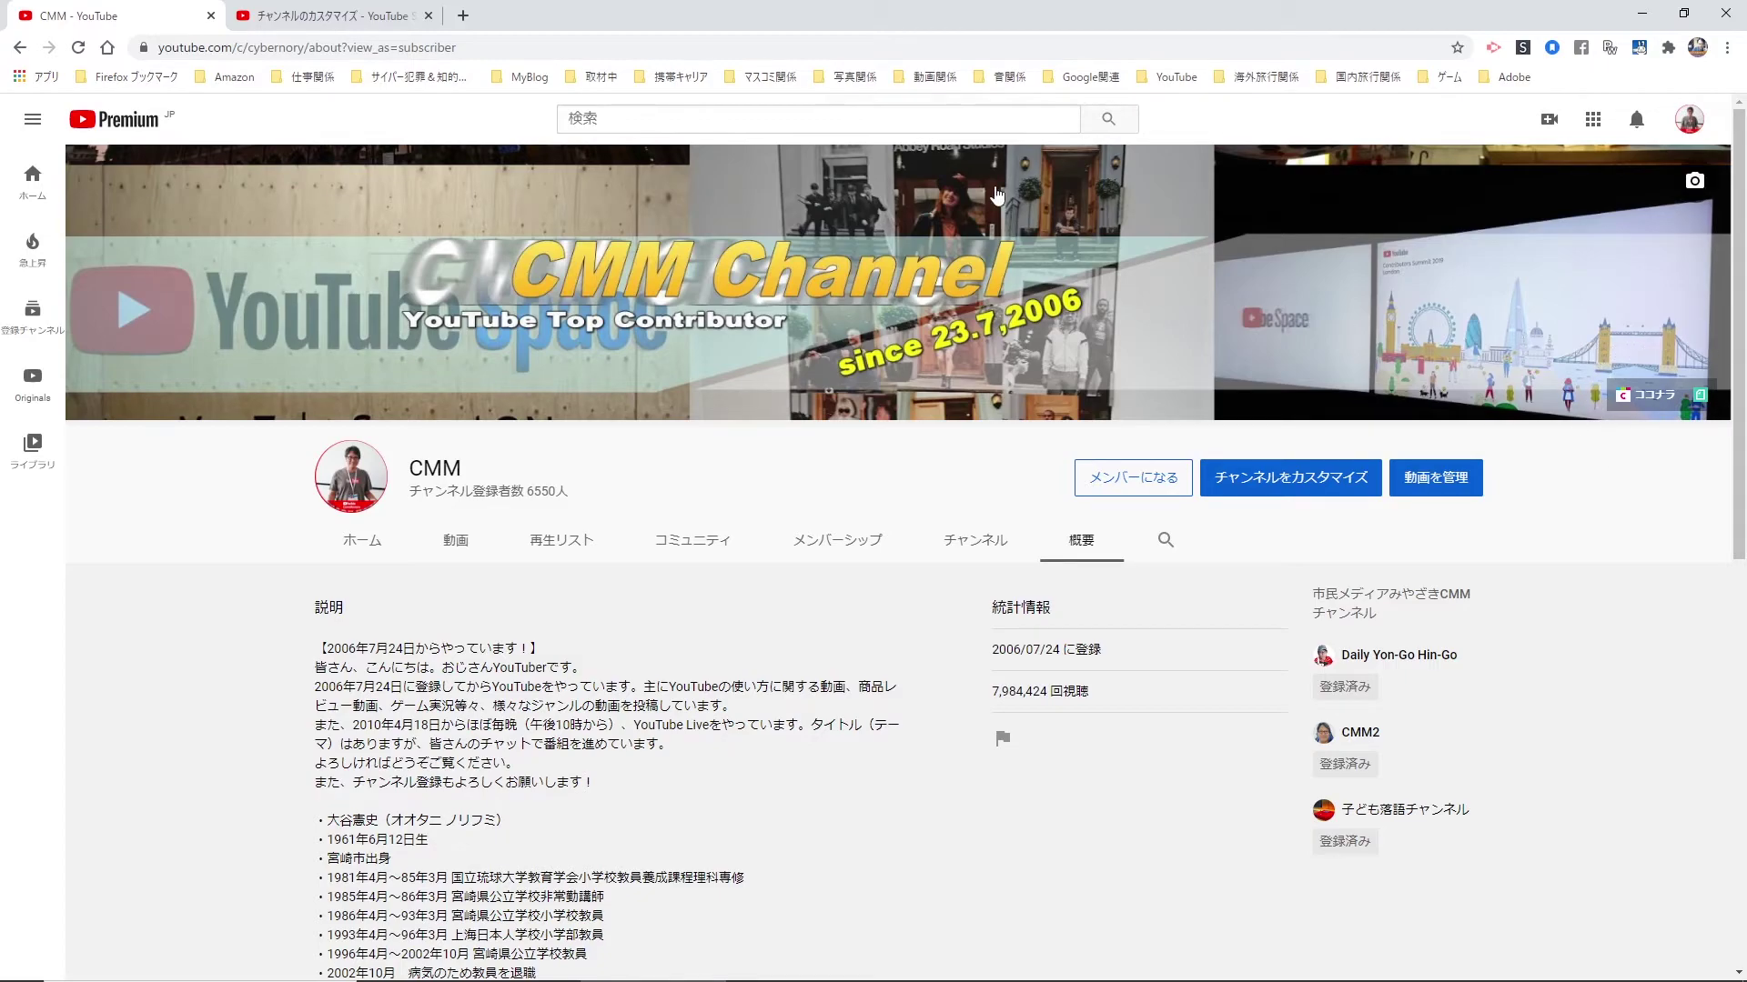
Compare the link, banner link and contact e-mail settings in the basic info with the details on the public 概要 page.
left_click(354, 16)
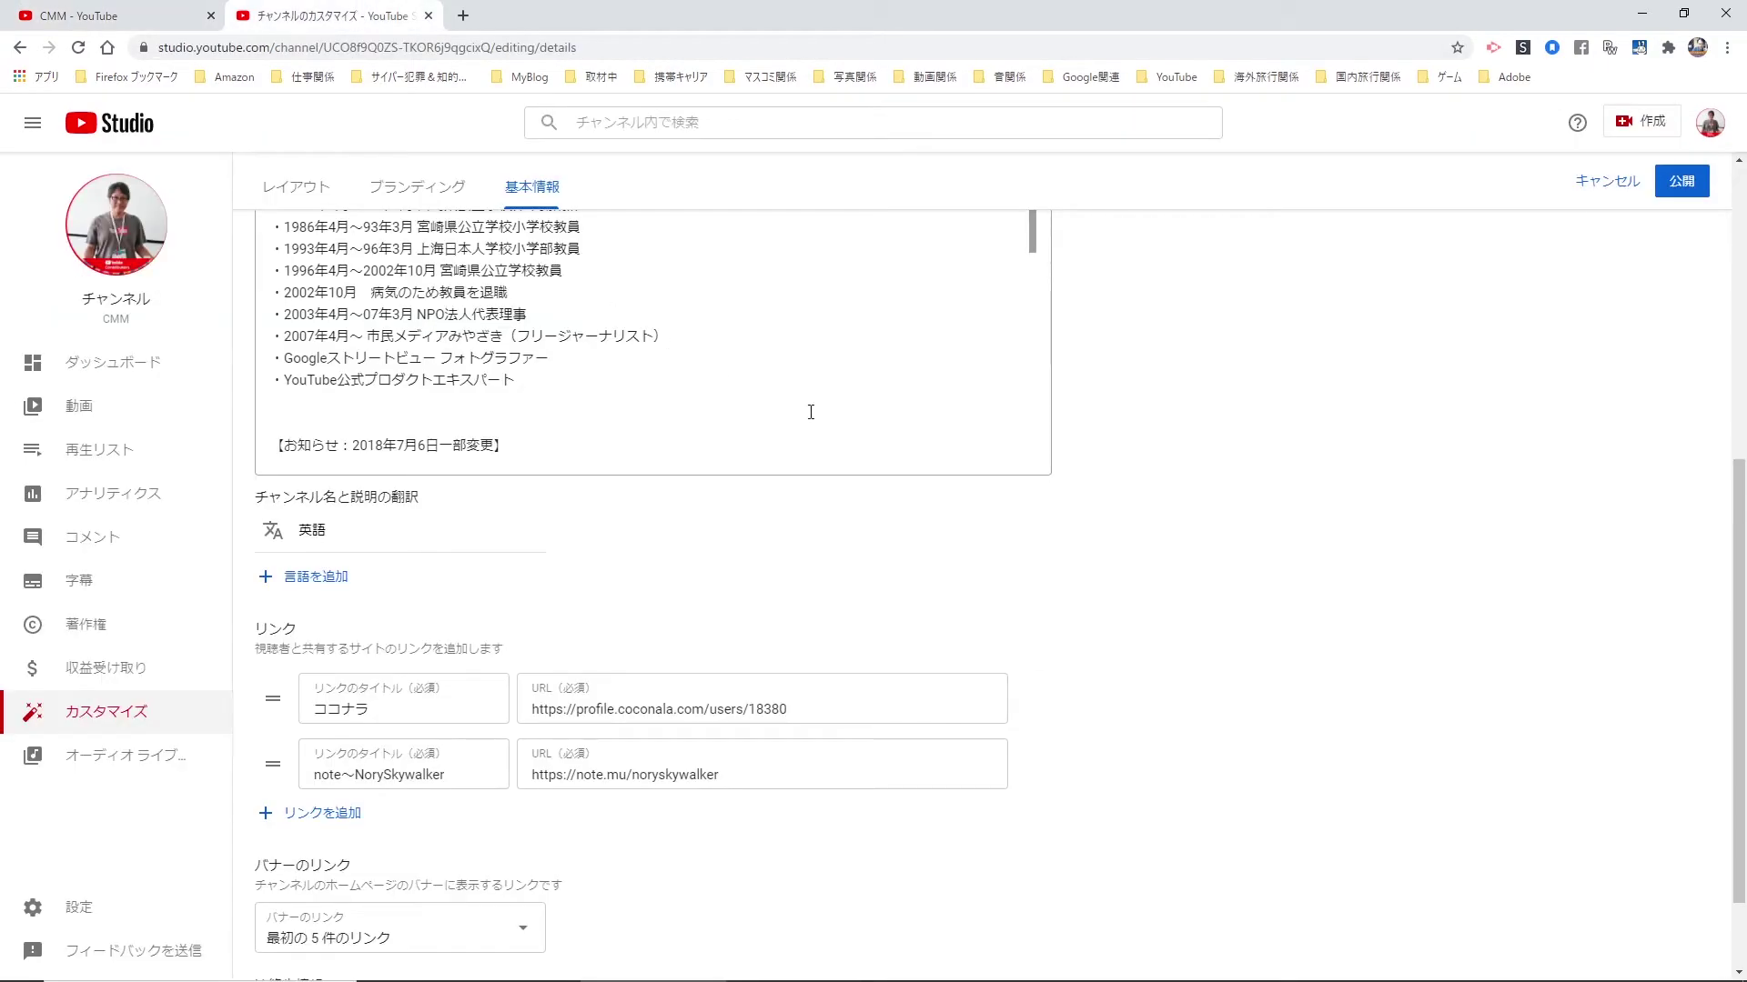
scroll(838, 449, "down", 3)
scroll(851, 719, "down", 1)
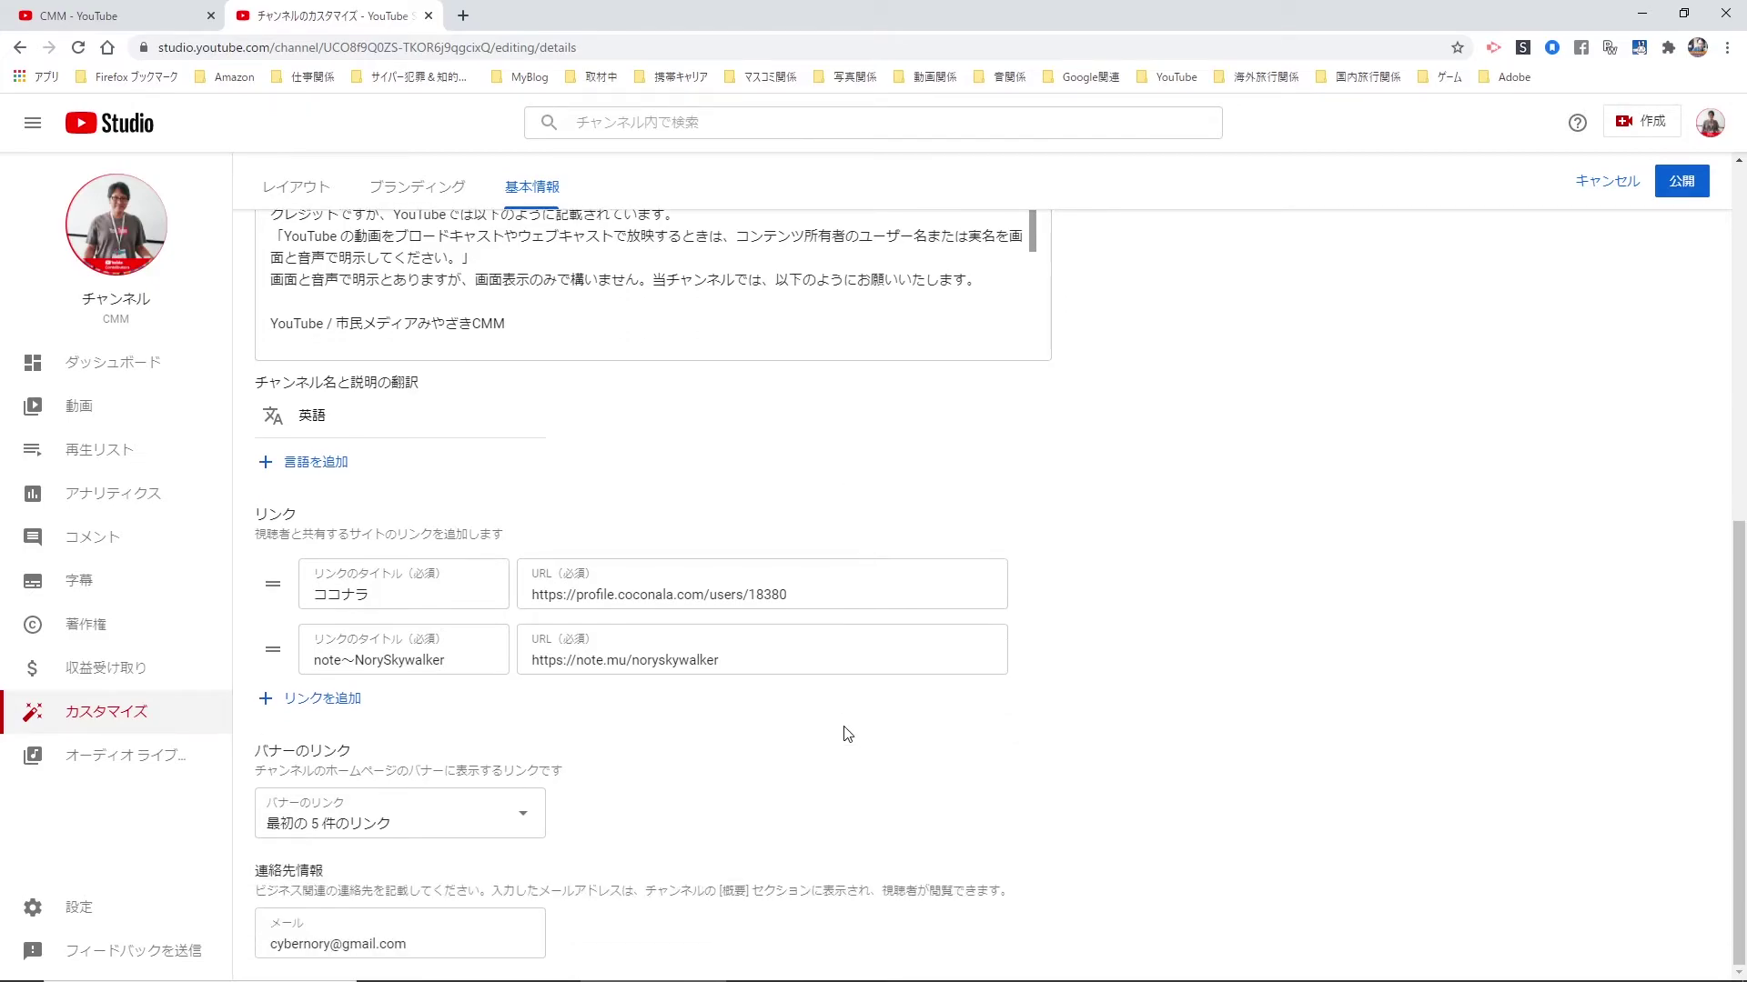
left_click(175, 20)
scroll(745, 651, "down", 9)
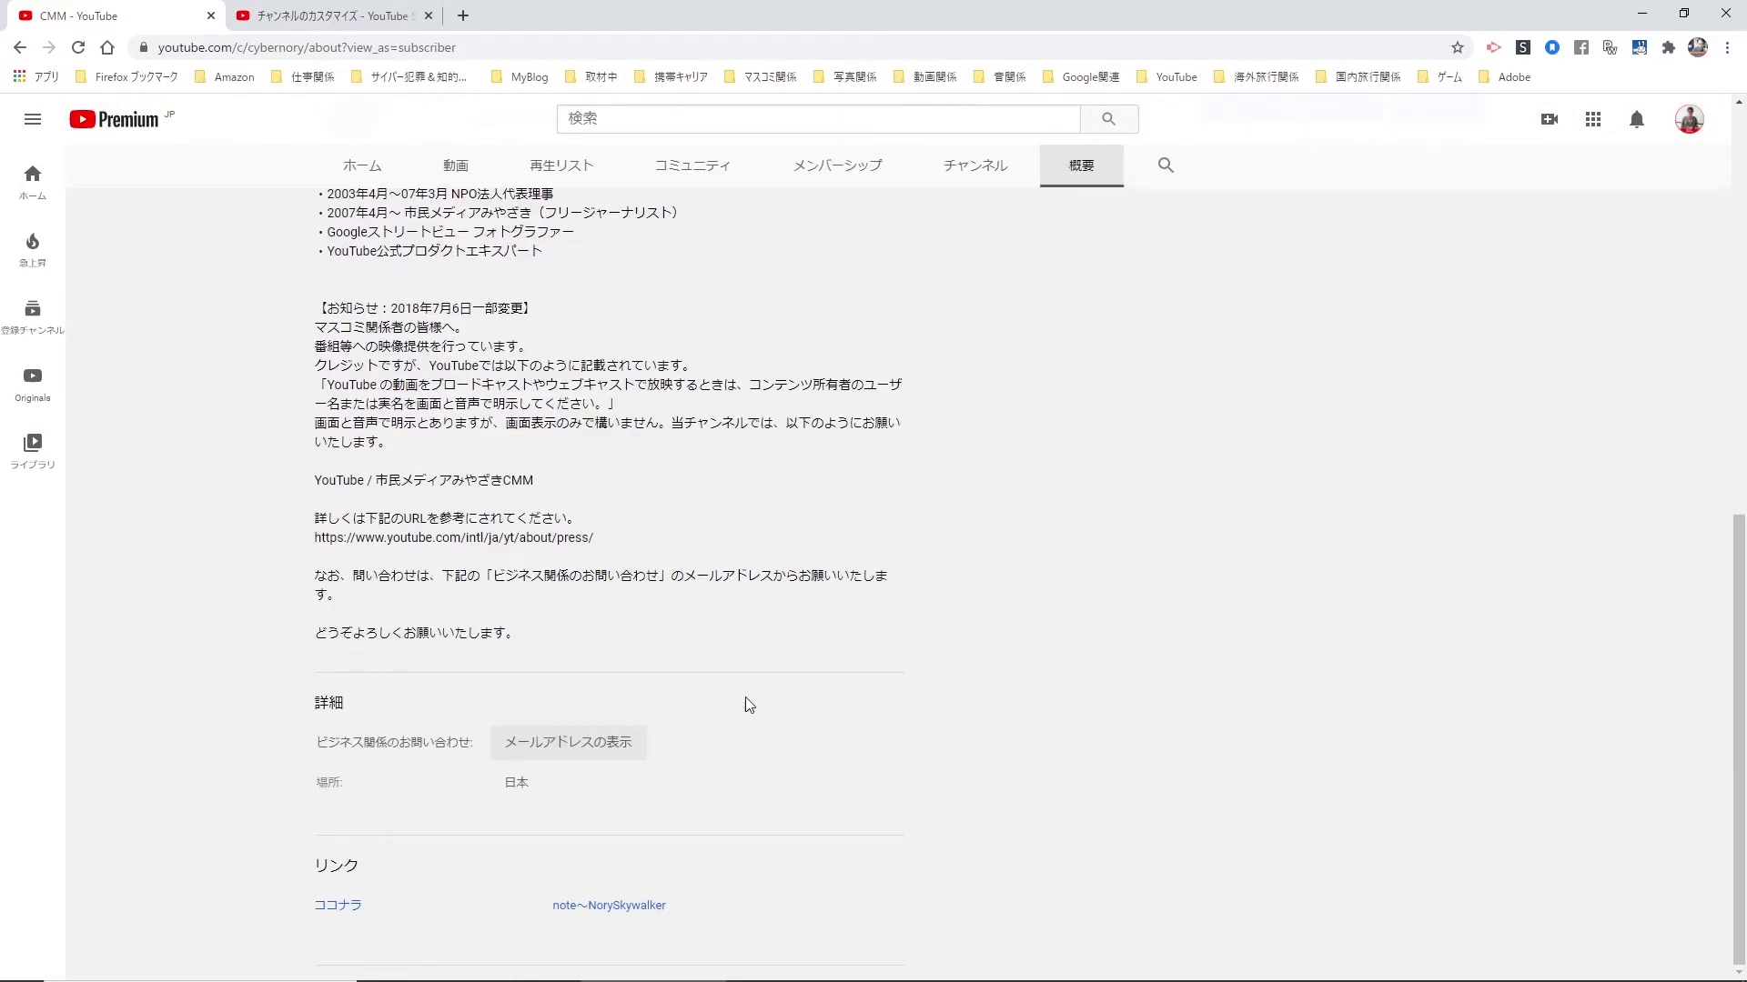
left_click(352, 7)
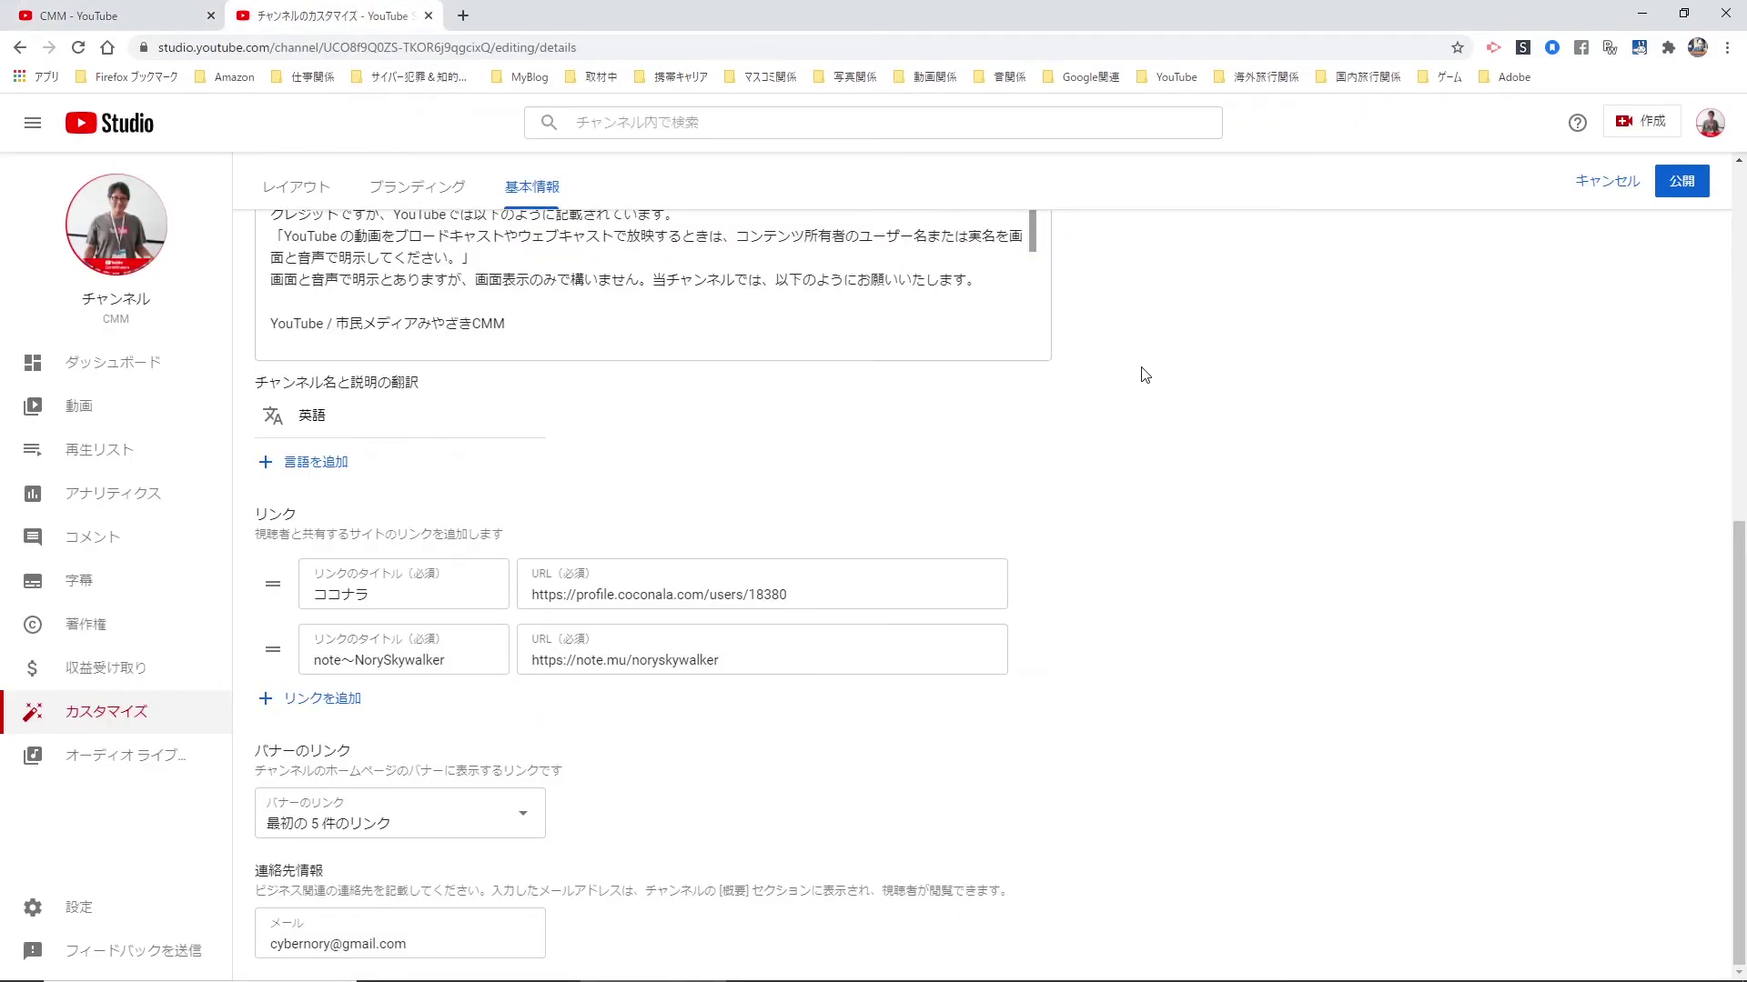
scroll(1161, 430, "up", 7)
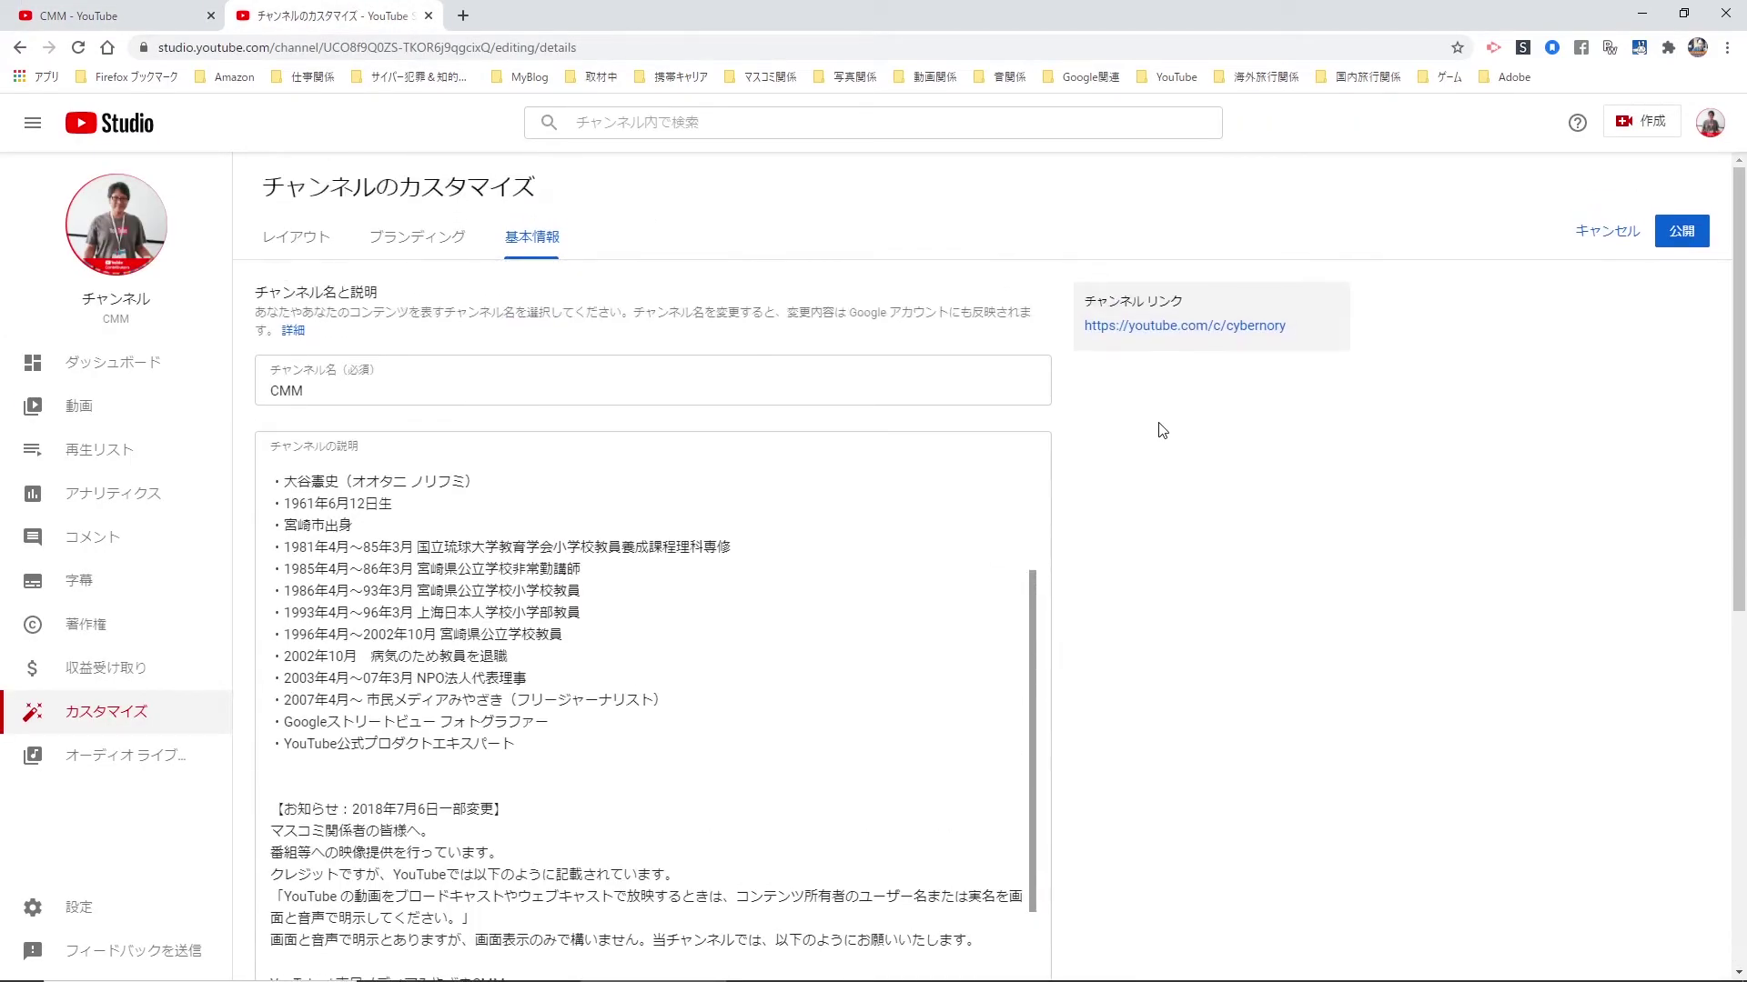
Return to the channel layout settings and publish the customization changes.
left_click(446, 239)
left_click(305, 244)
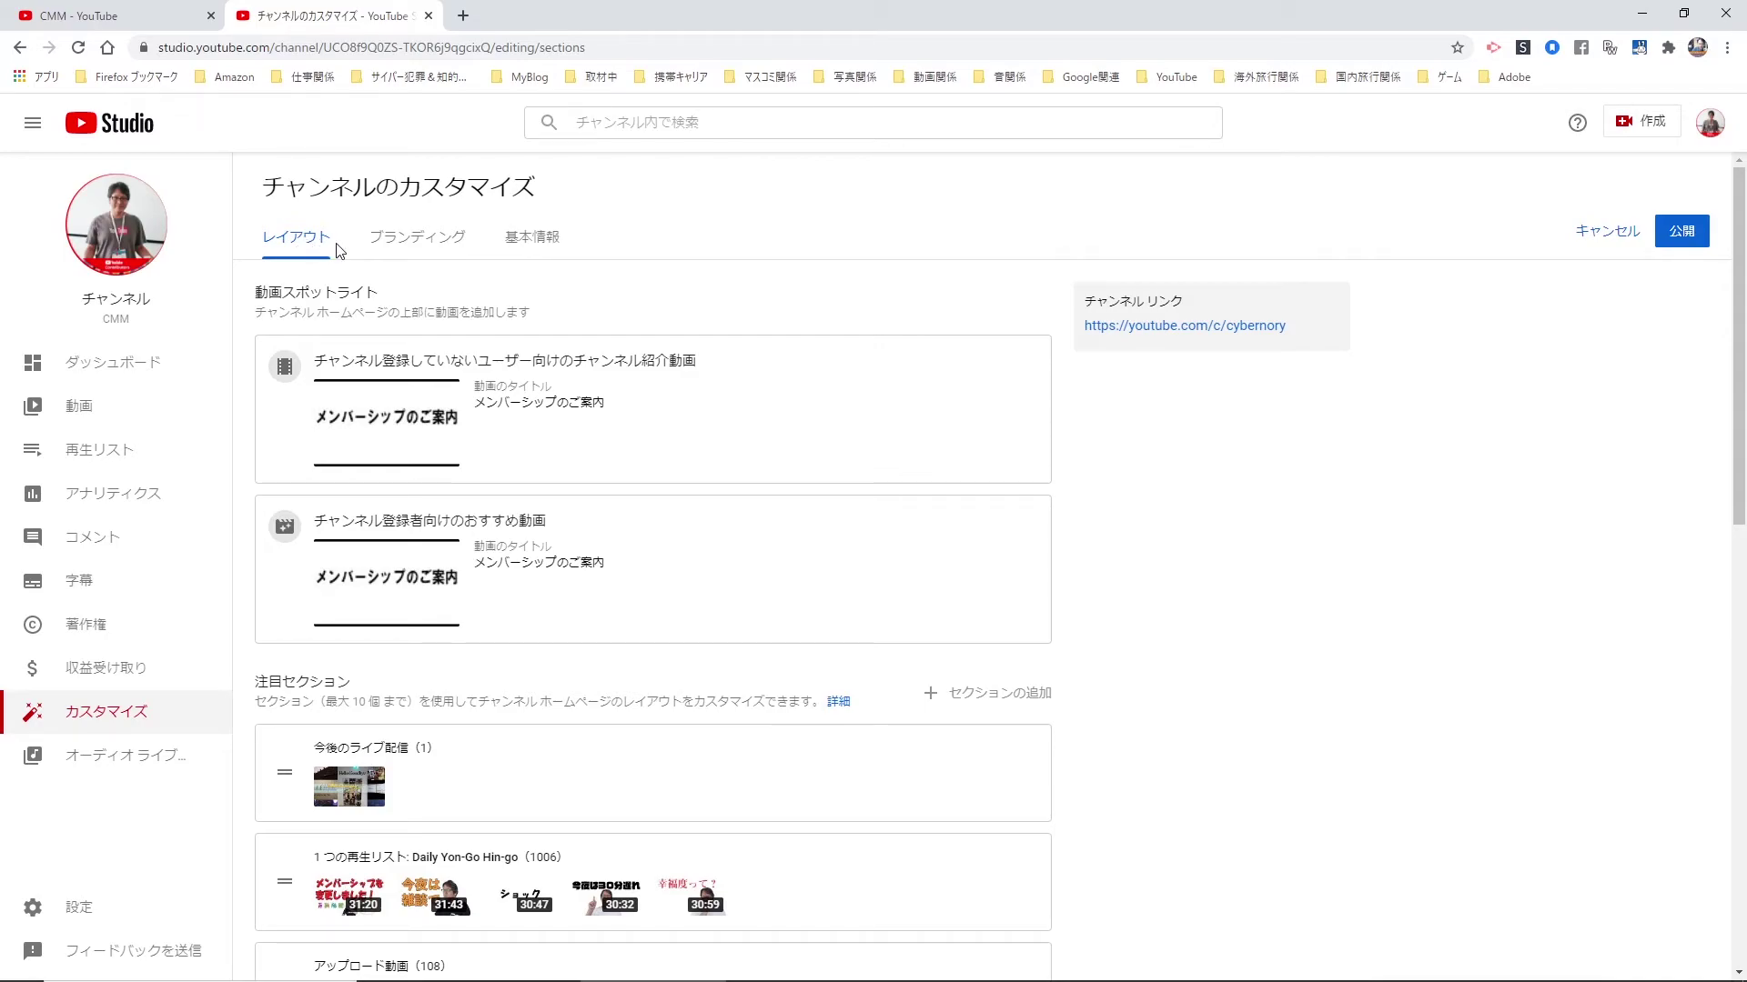
left_click(1675, 232)
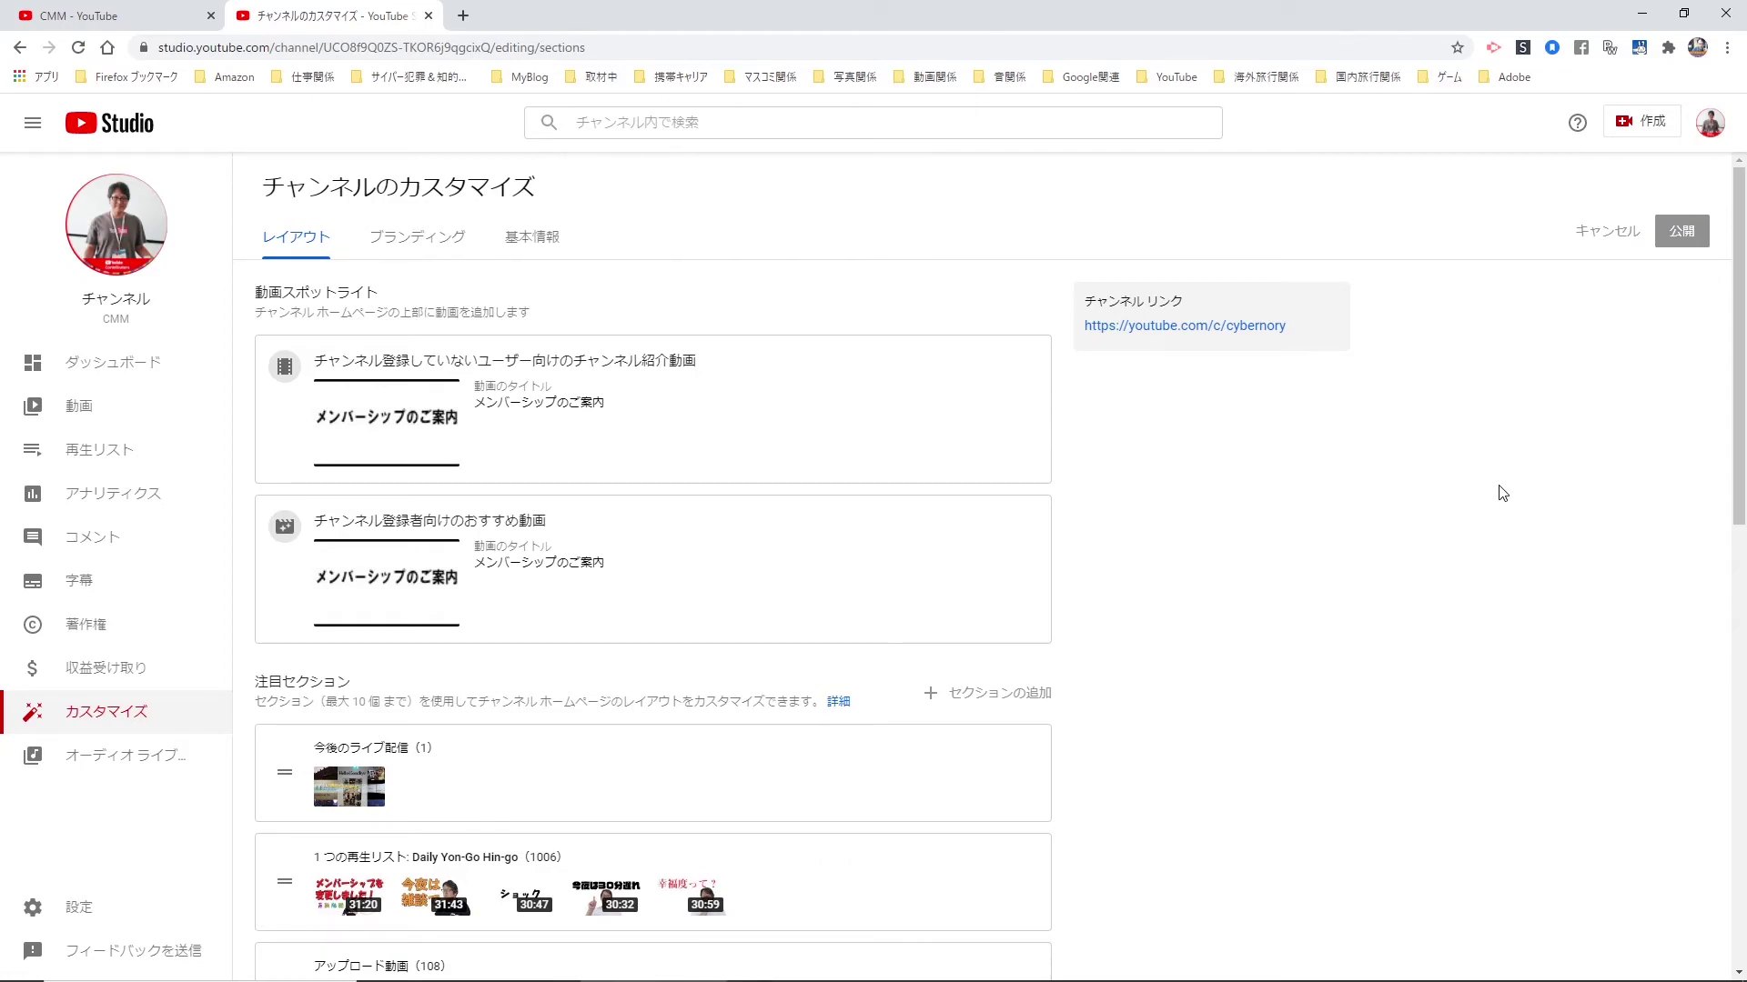
Close the customization page and examine the order of the featured sections on the public channel home page.
key("ctrl+w")
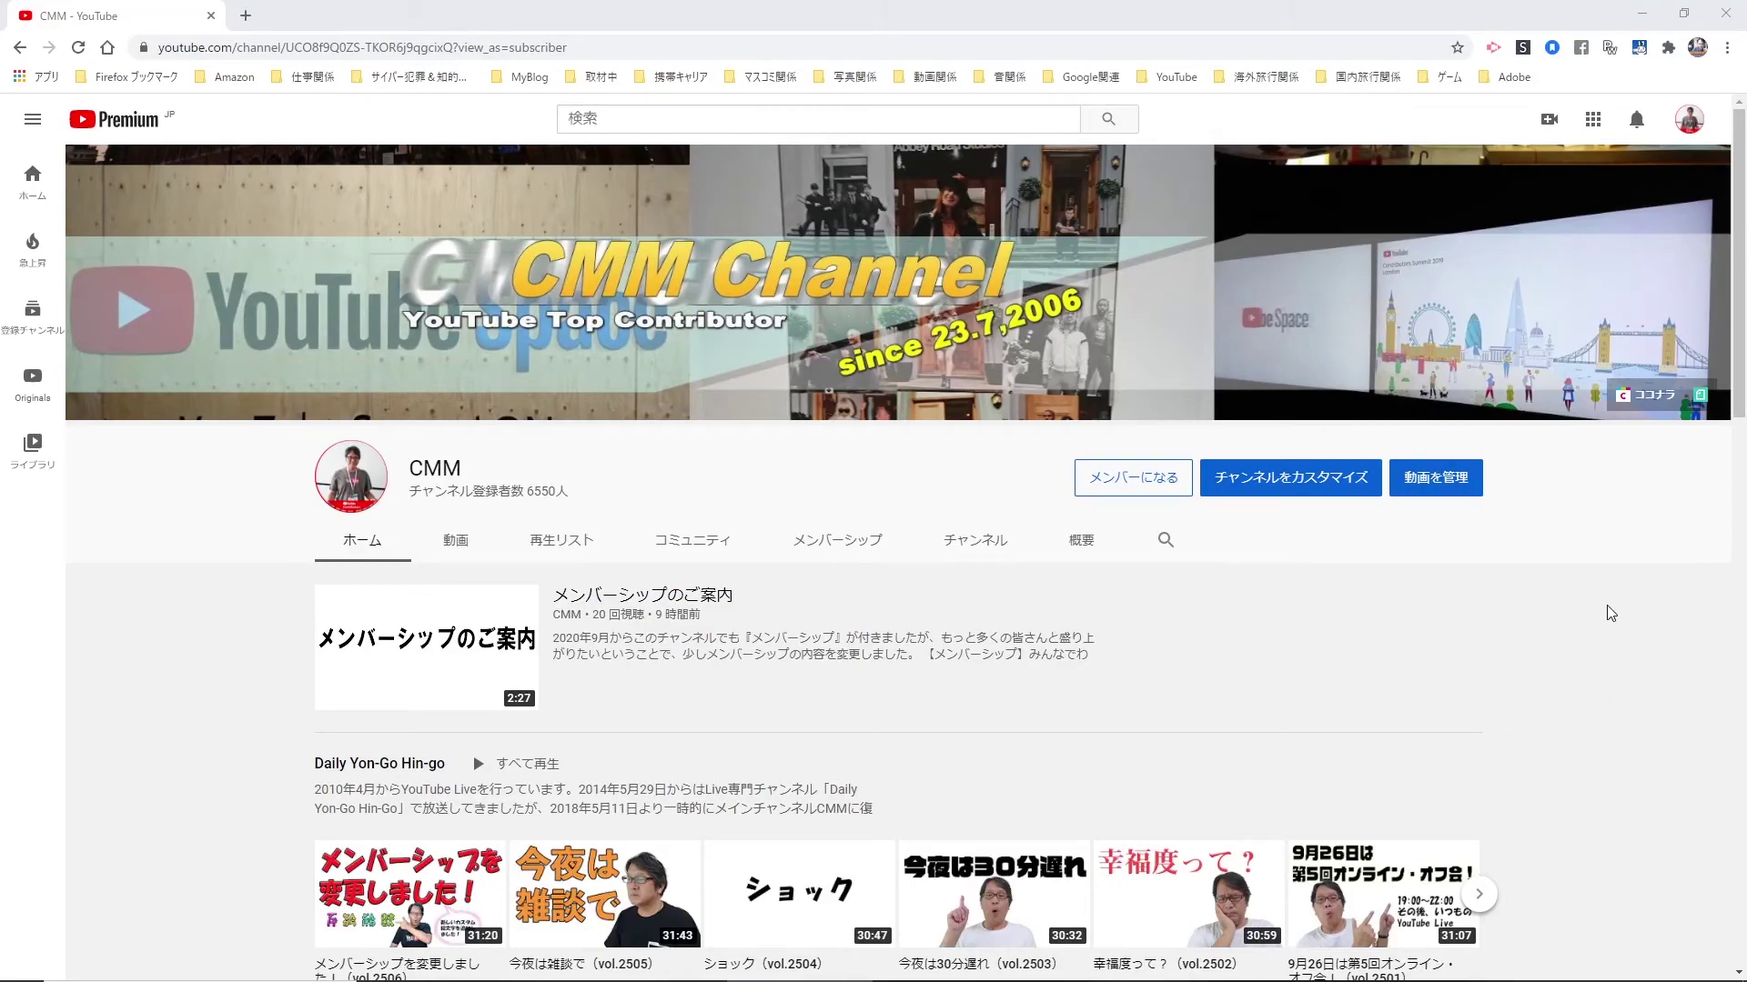
scroll(1611, 613, "down", 8)
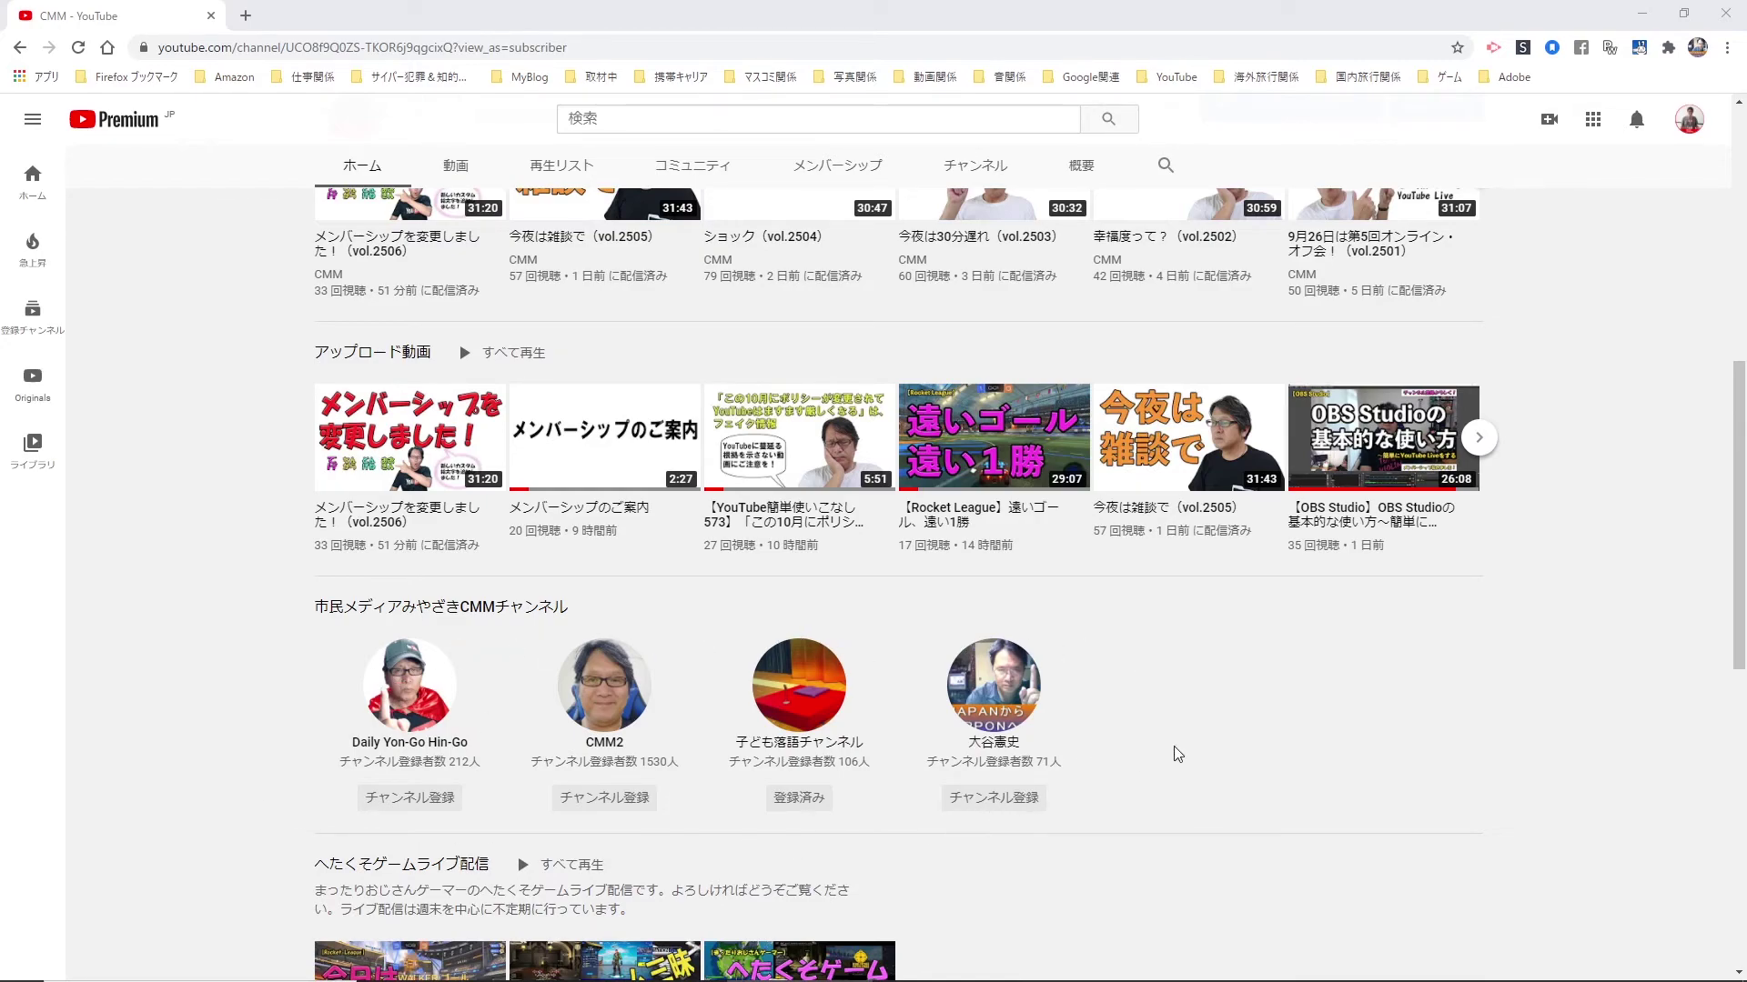
scroll(1173, 752, "down", 6)
scroll(1173, 753, "down", 9)
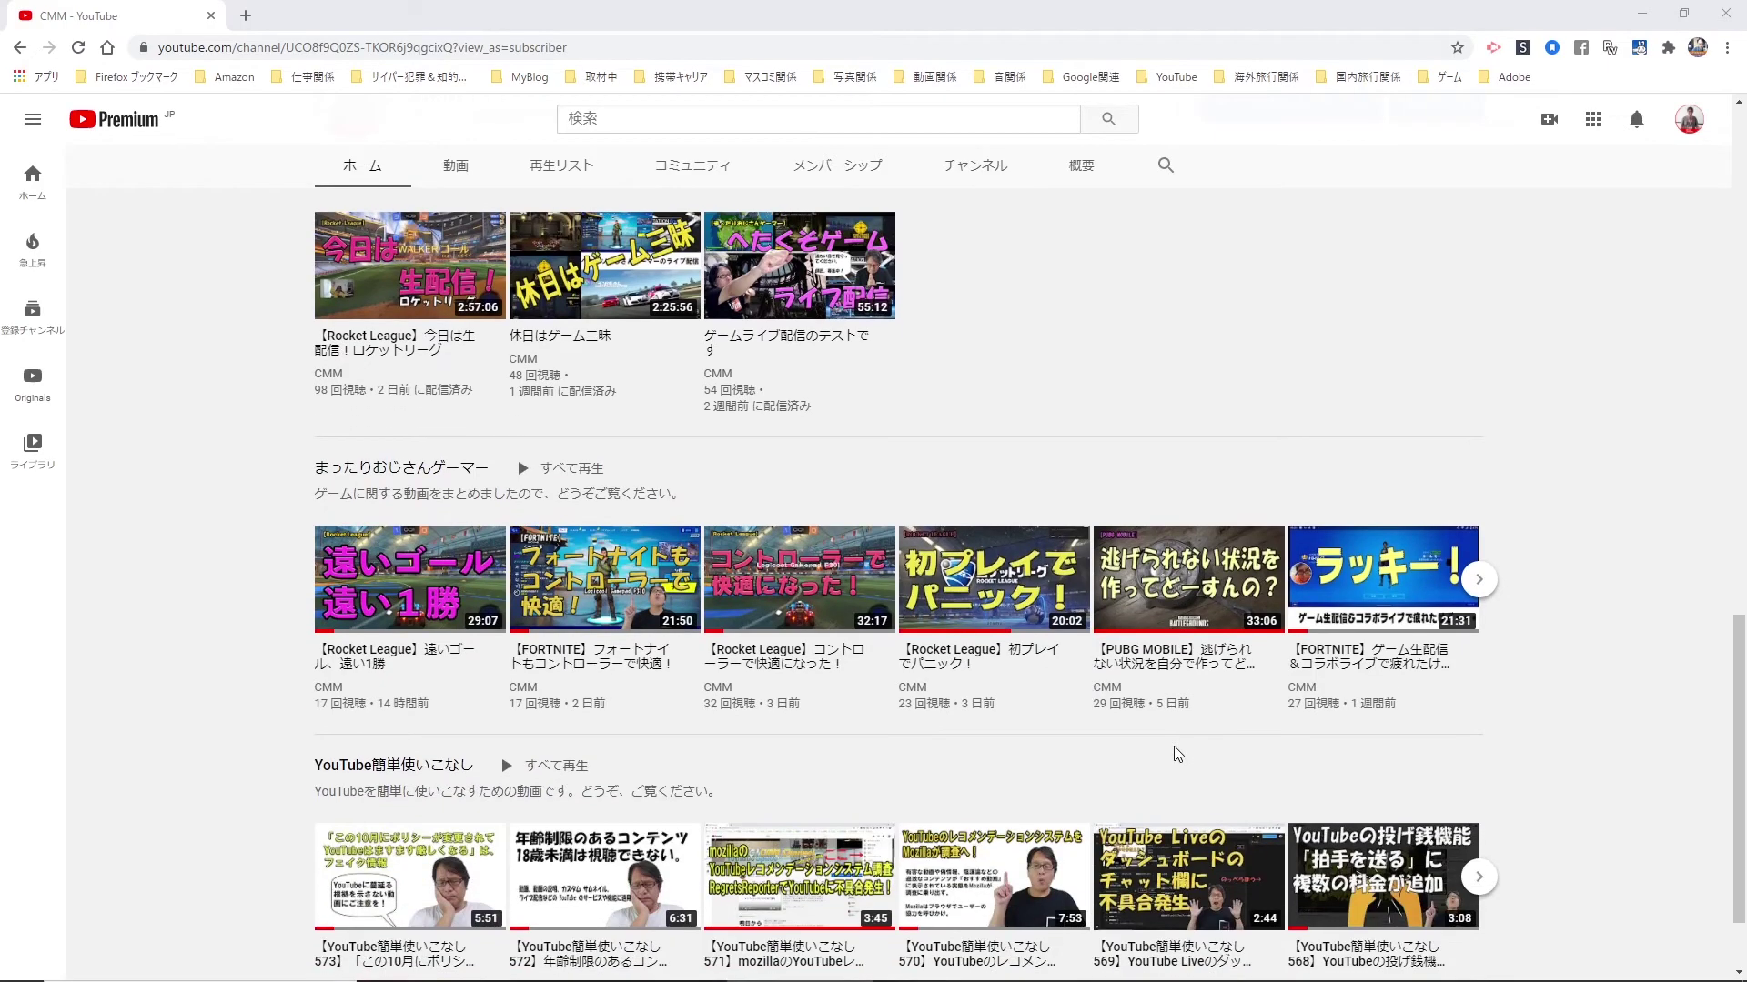
scroll(1178, 753, "down", 7)
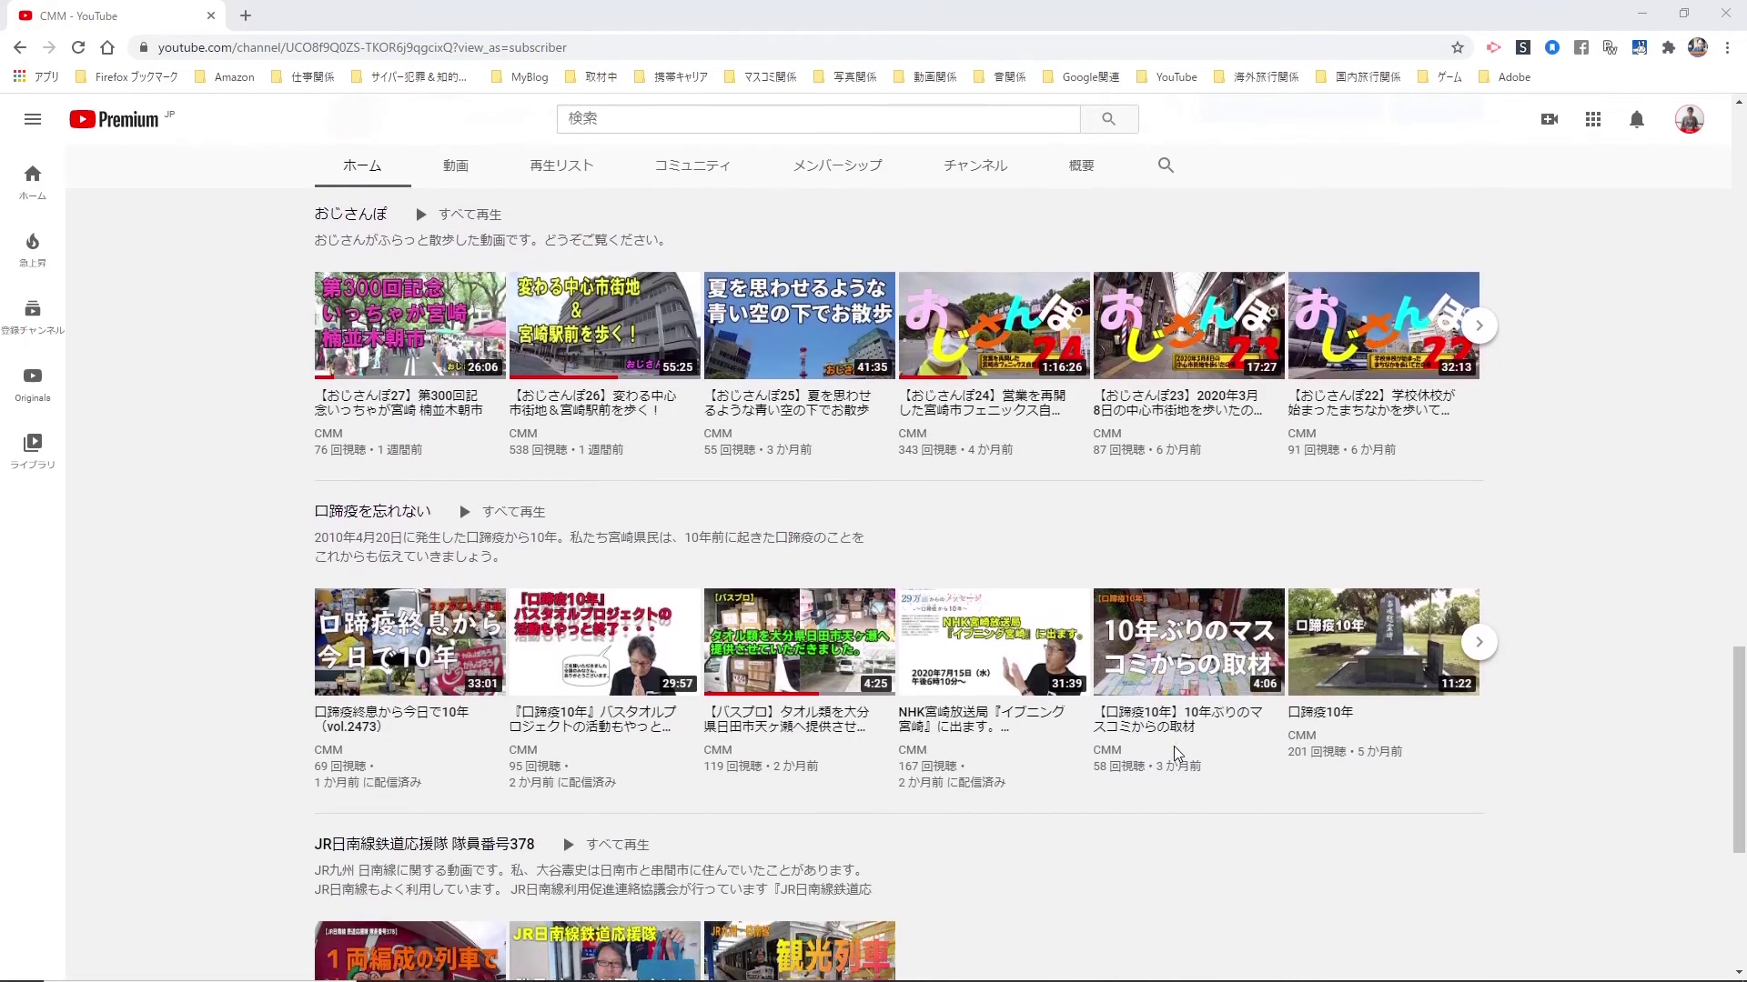
scroll(1178, 753, "up", 20)
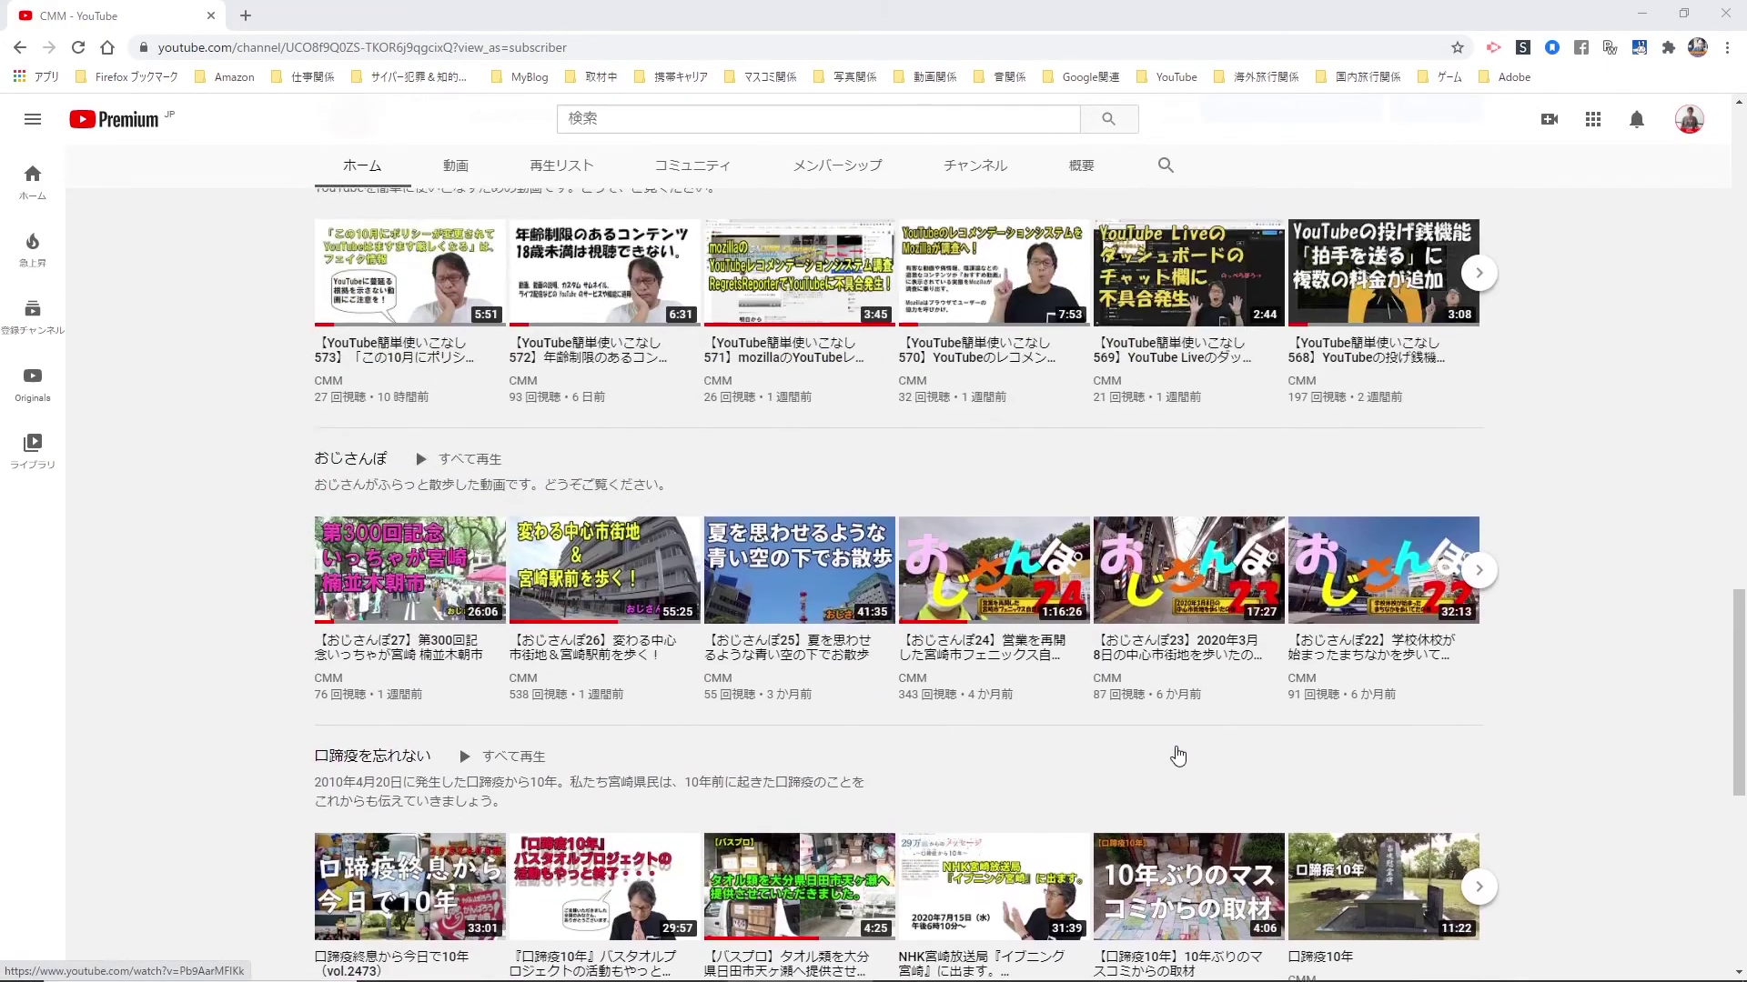
scroll(1178, 753, "up", 2)
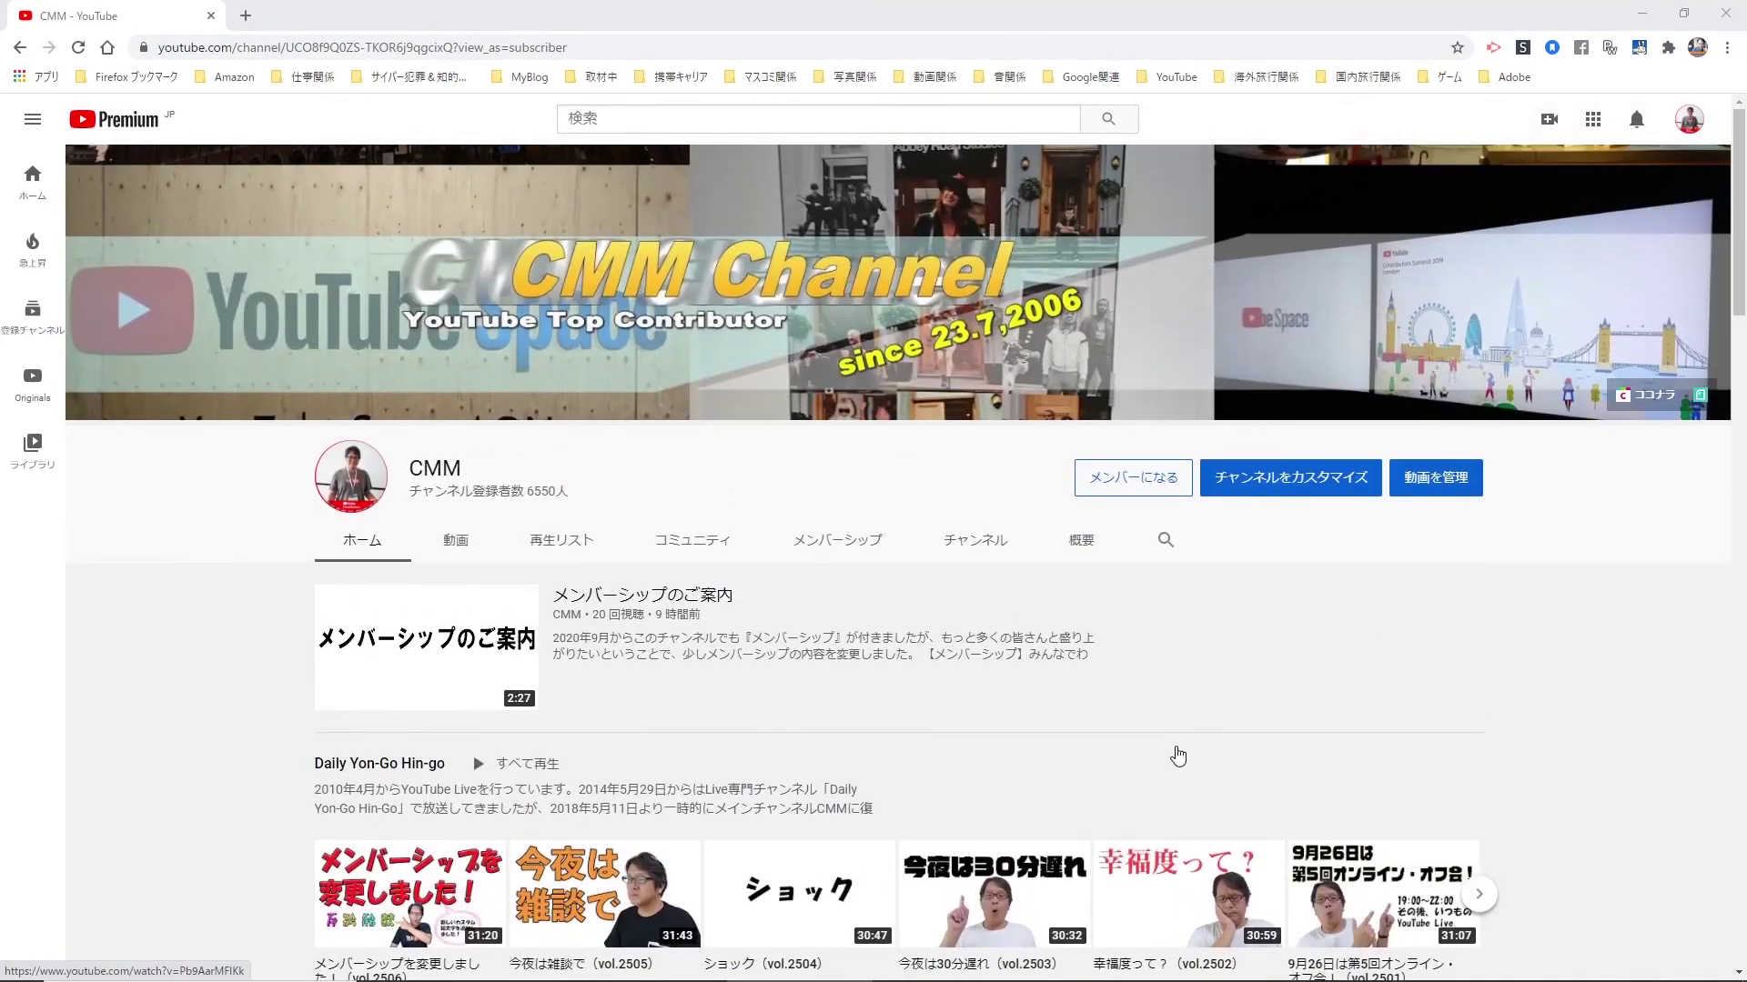